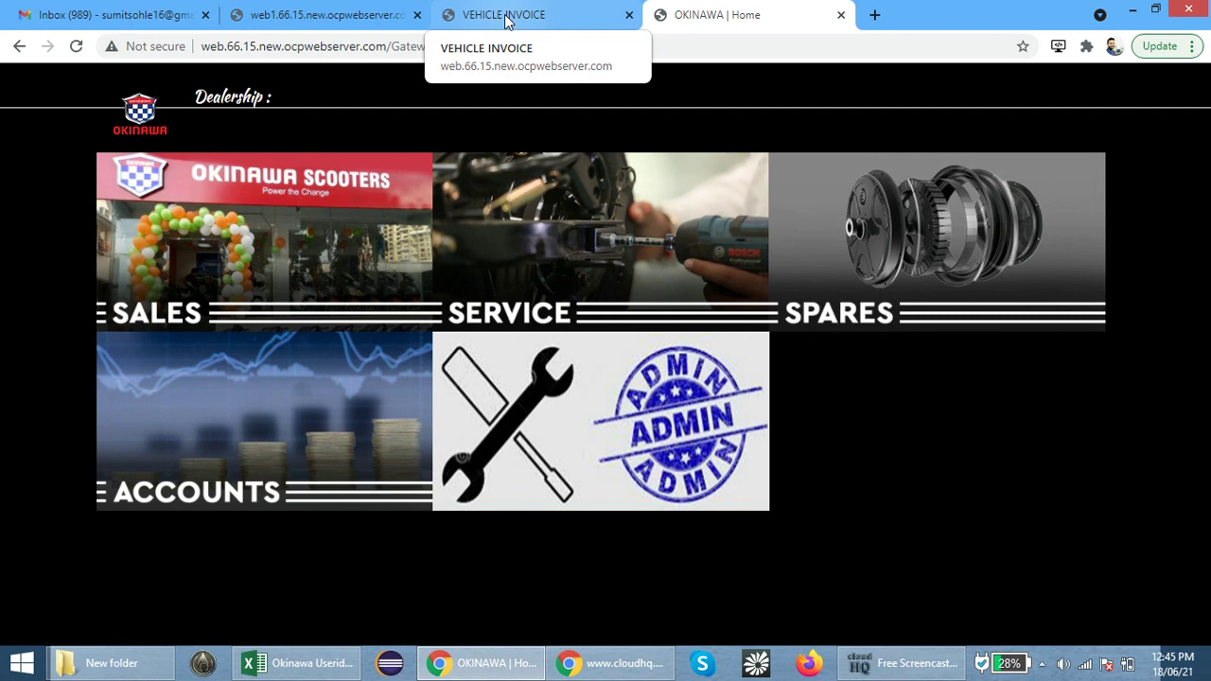
Open the VEHICLE SALES tile from the Okinawa home page
{"action": "left_click", "coordinate": [295, 210]}
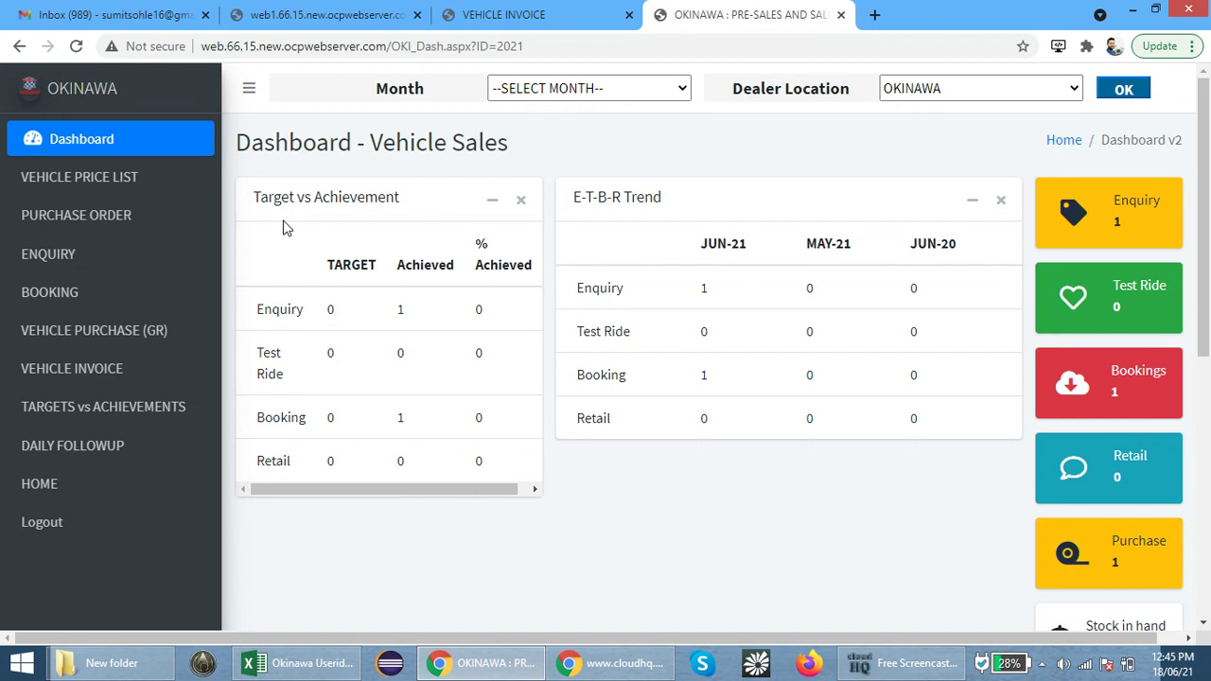
Open a new lead enquiry form via ENQUIRY > ENTRY in the sidebar
{"action": "left_click", "coordinate": [126, 253]}
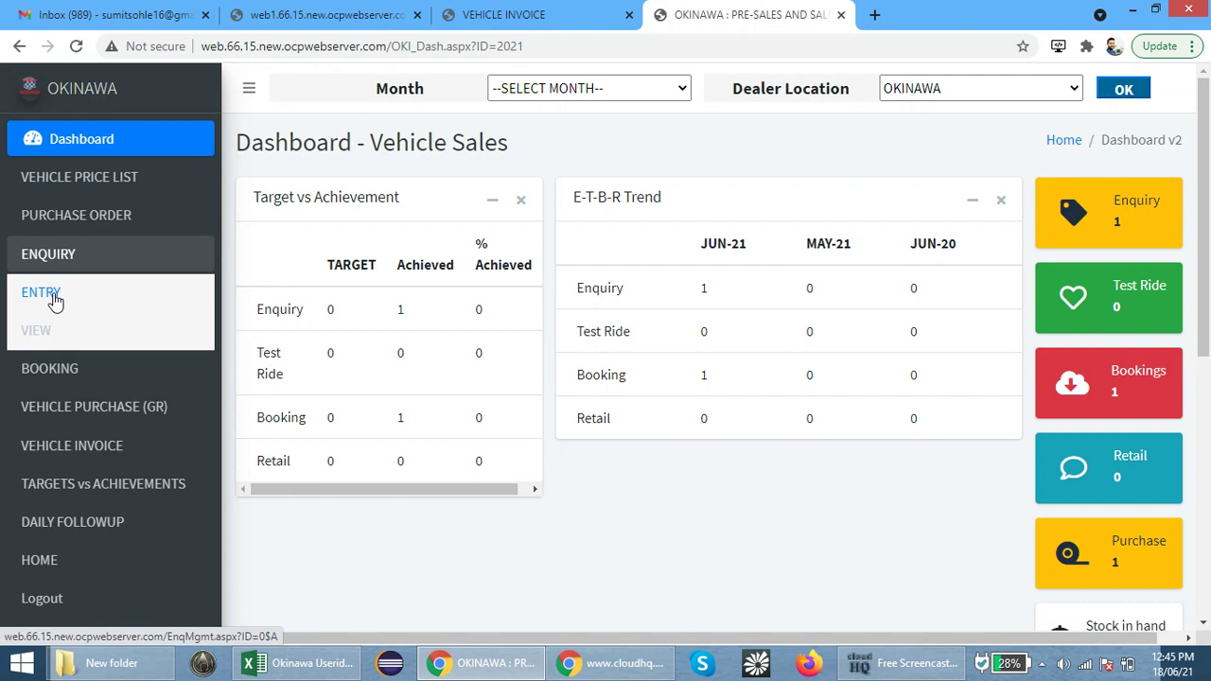
{"action": "left_click", "coordinate": [55, 299]}
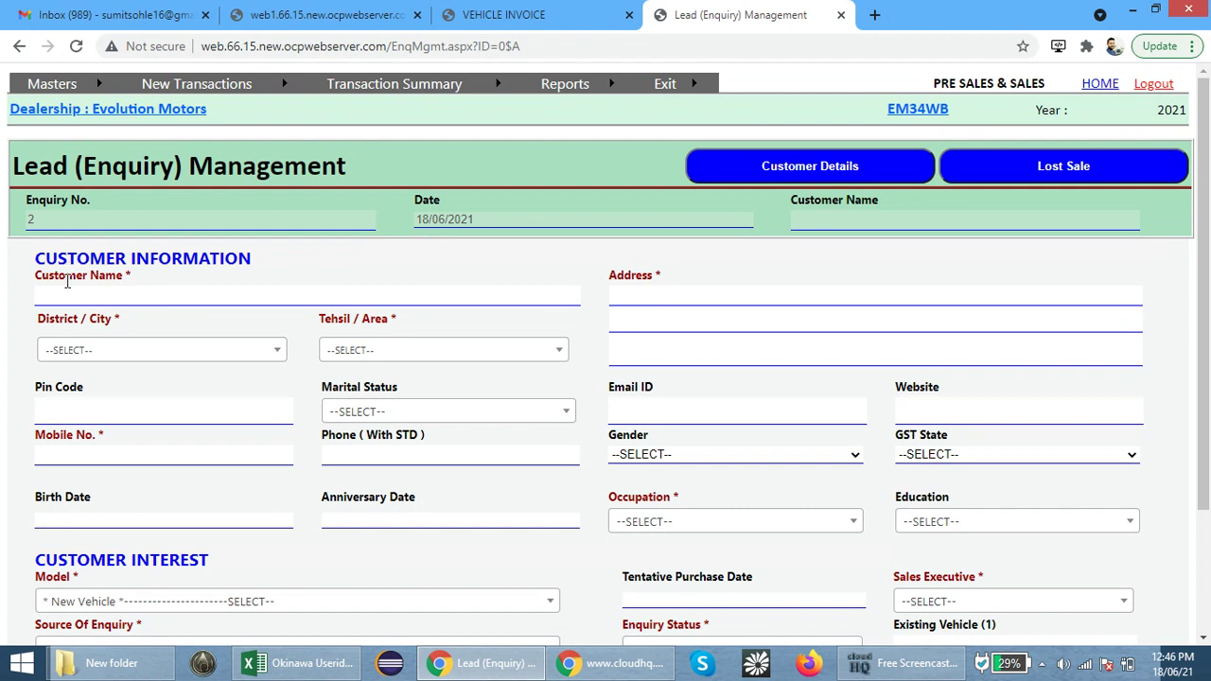
Enter the customer's name and set District Pune with Tehsil / Area AMBEGAON
{"action": "left_click", "coordinate": [78, 297]}
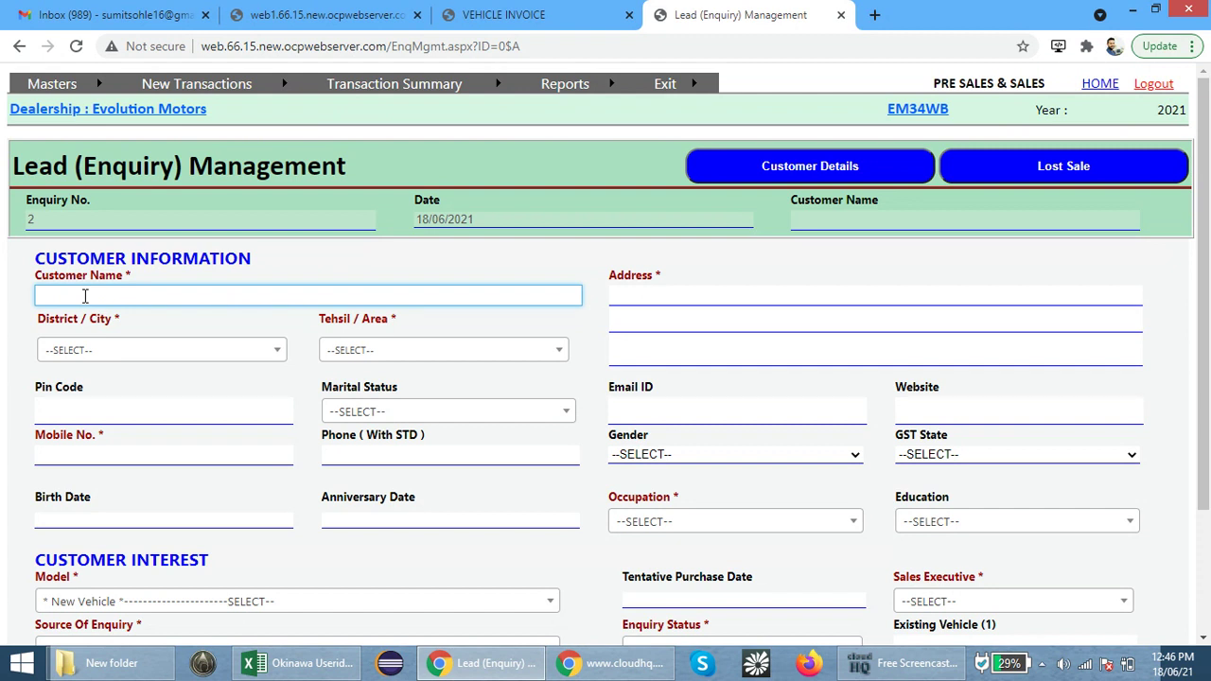
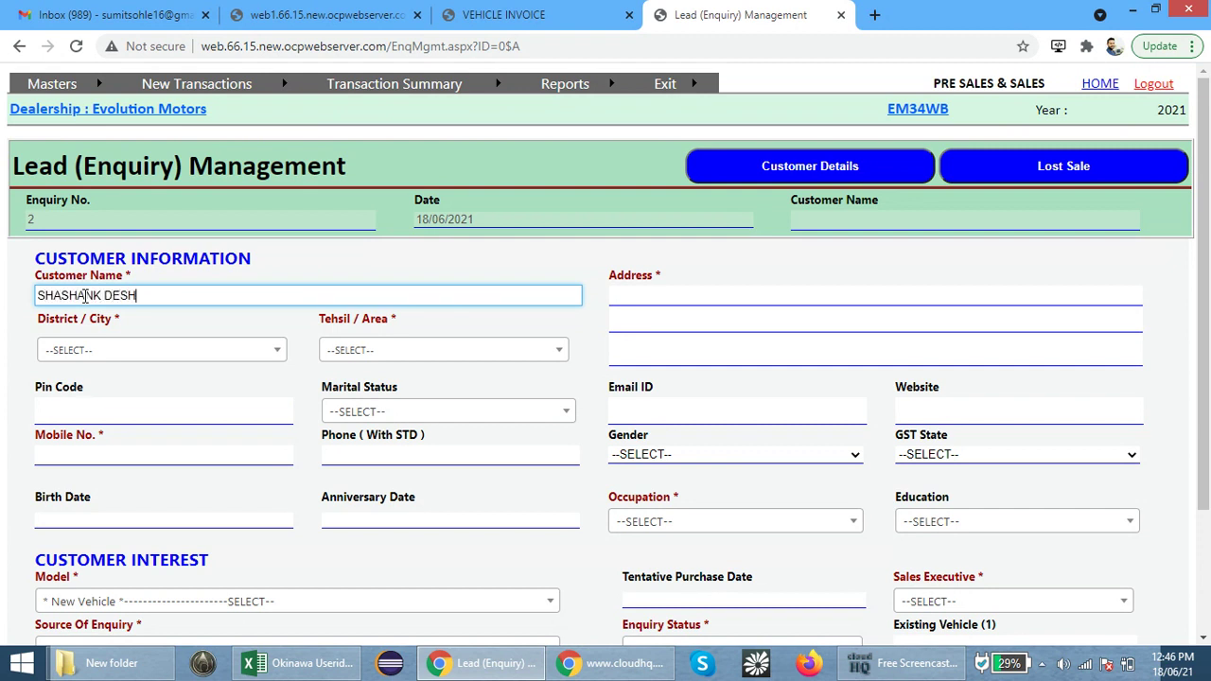
{"action": "left_click", "coordinate": [176, 355]}
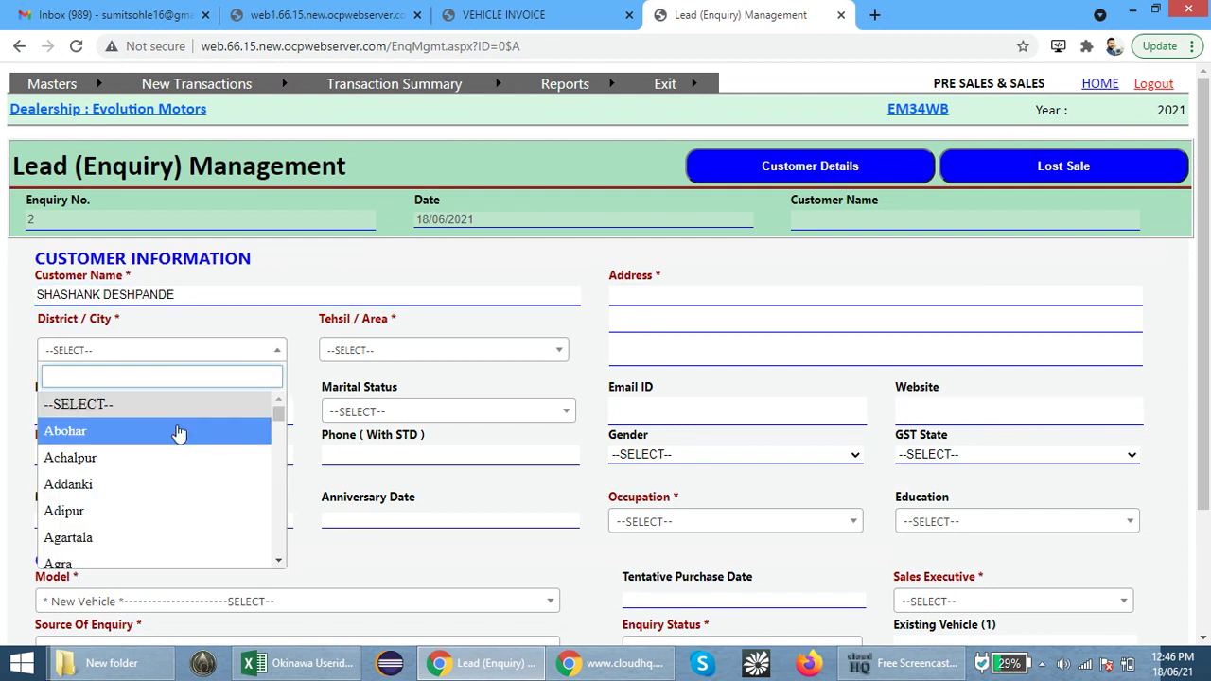
{"action": "type", "text": "PUNE"}
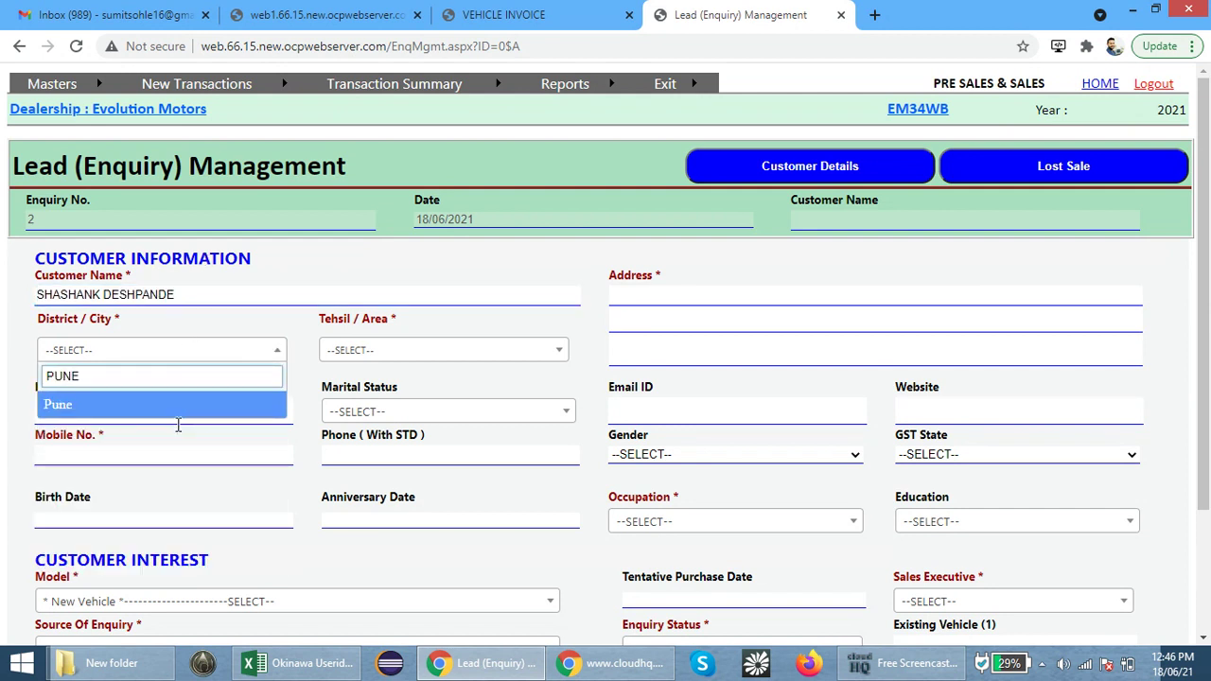
{"action": "left_click", "coordinate": [181, 404]}
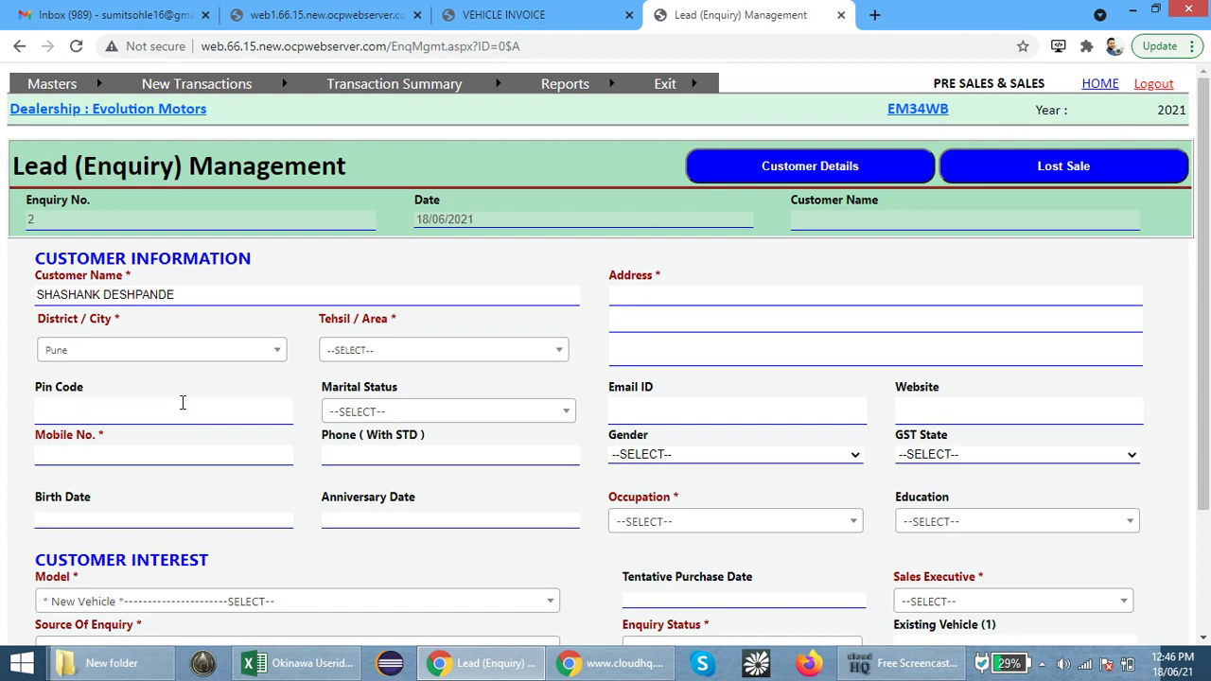
{"action": "left_click", "coordinate": [359, 355]}
{"action": "left_click", "coordinate": [379, 452]}
Enter the customer's mobile number and set the occupation to SALARIED
{"action": "left_click", "coordinate": [170, 454]}
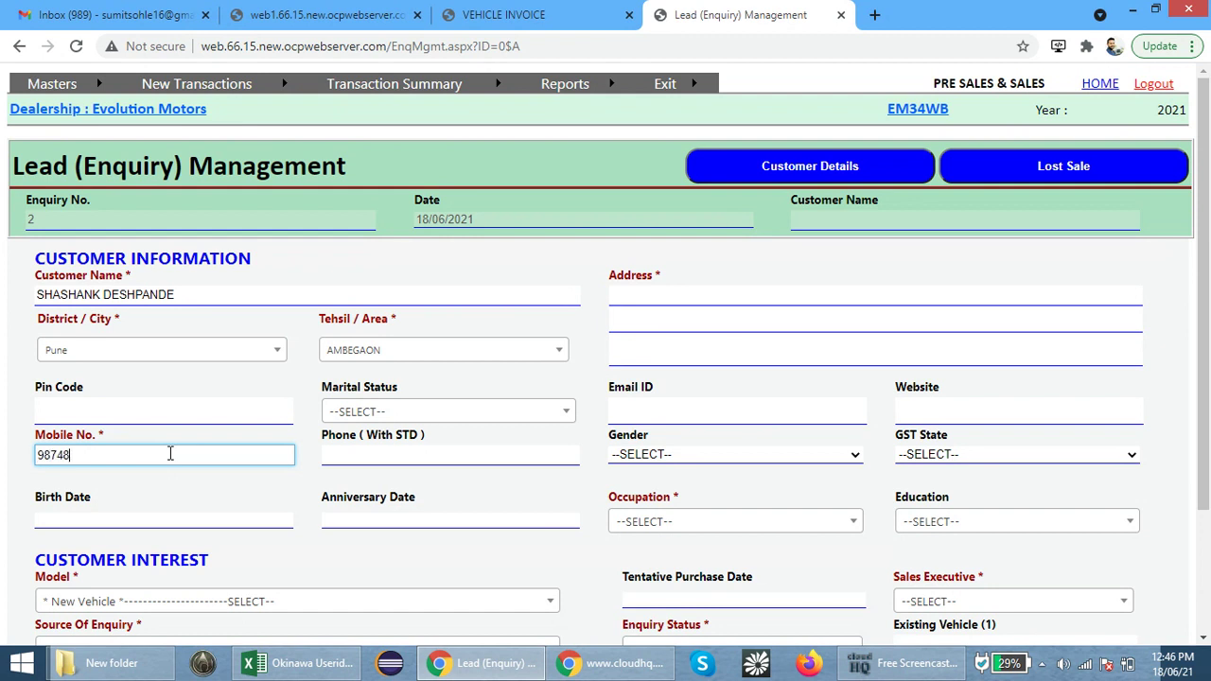
{"action": "left_click", "coordinate": [763, 523]}
{"action": "left_click", "coordinate": [762, 522]}
{"action": "left_click", "coordinate": [725, 530]}
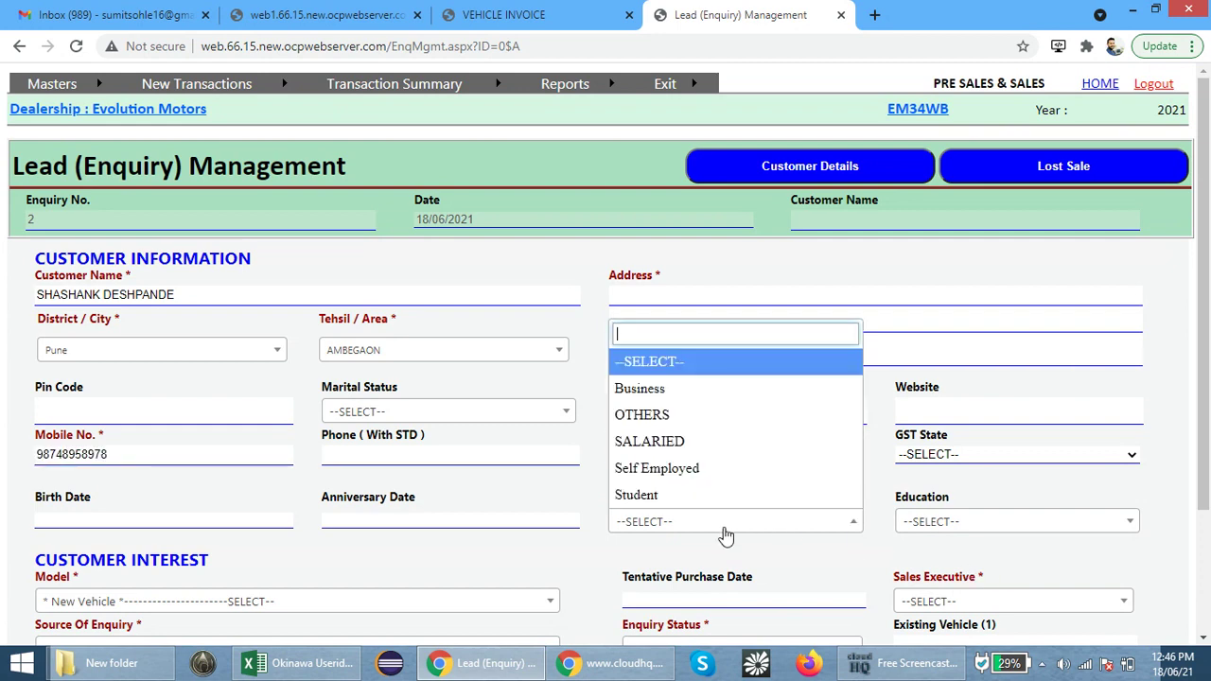
{"action": "left_click", "coordinate": [739, 441]}
{"action": "scroll", "coordinate": [398, 544], "scroll_direction": "down", "scroll_amount": 3}
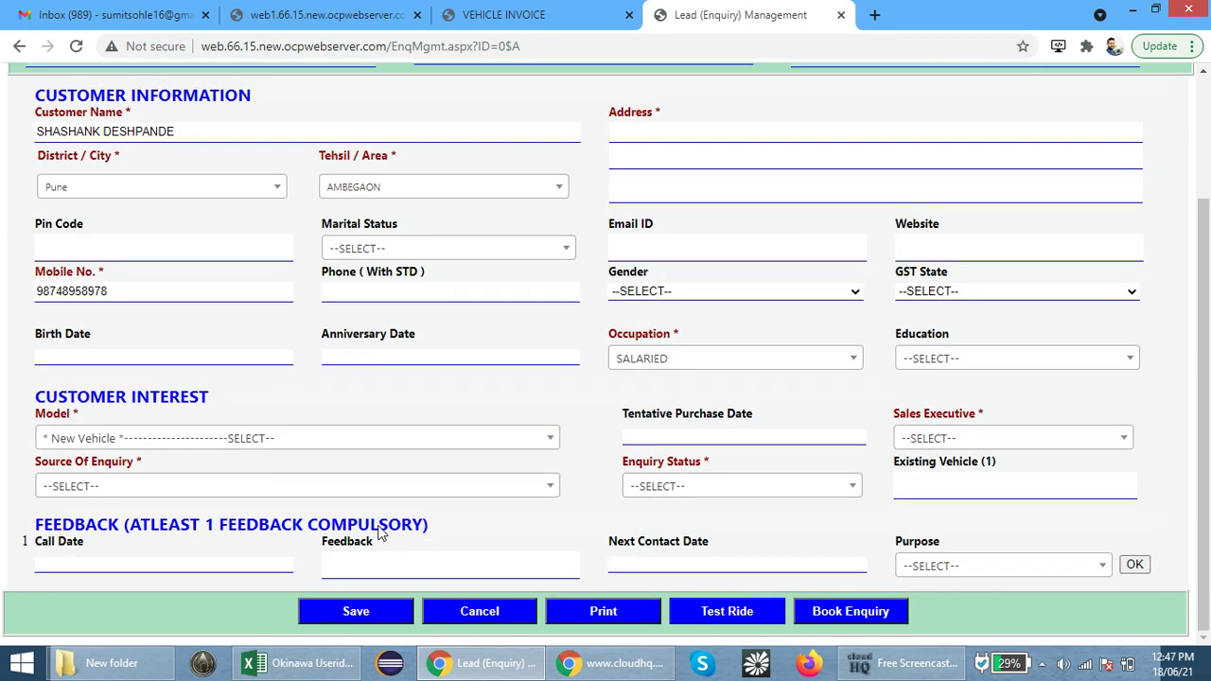
Select the IPRAISE+ Glossy Golden Black model and assign a sales executive
{"action": "left_click", "coordinate": [121, 438]}
{"action": "left_click", "coordinate": [190, 284]}
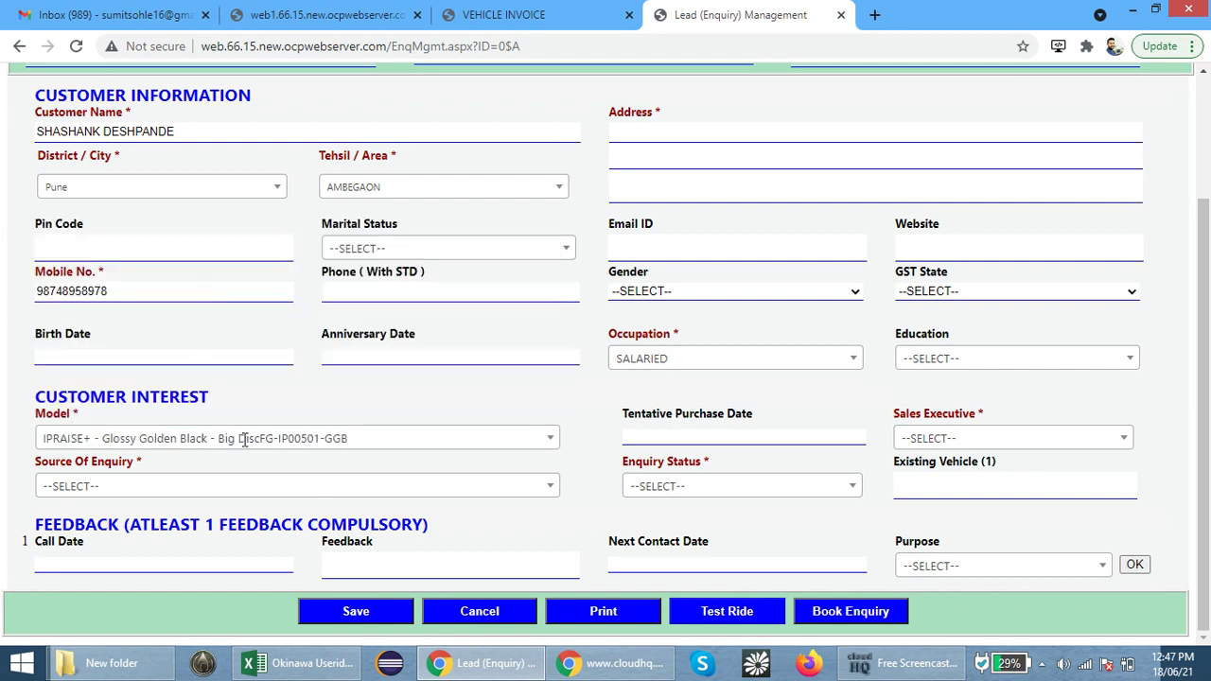
{"action": "left_click", "coordinate": [982, 441]}
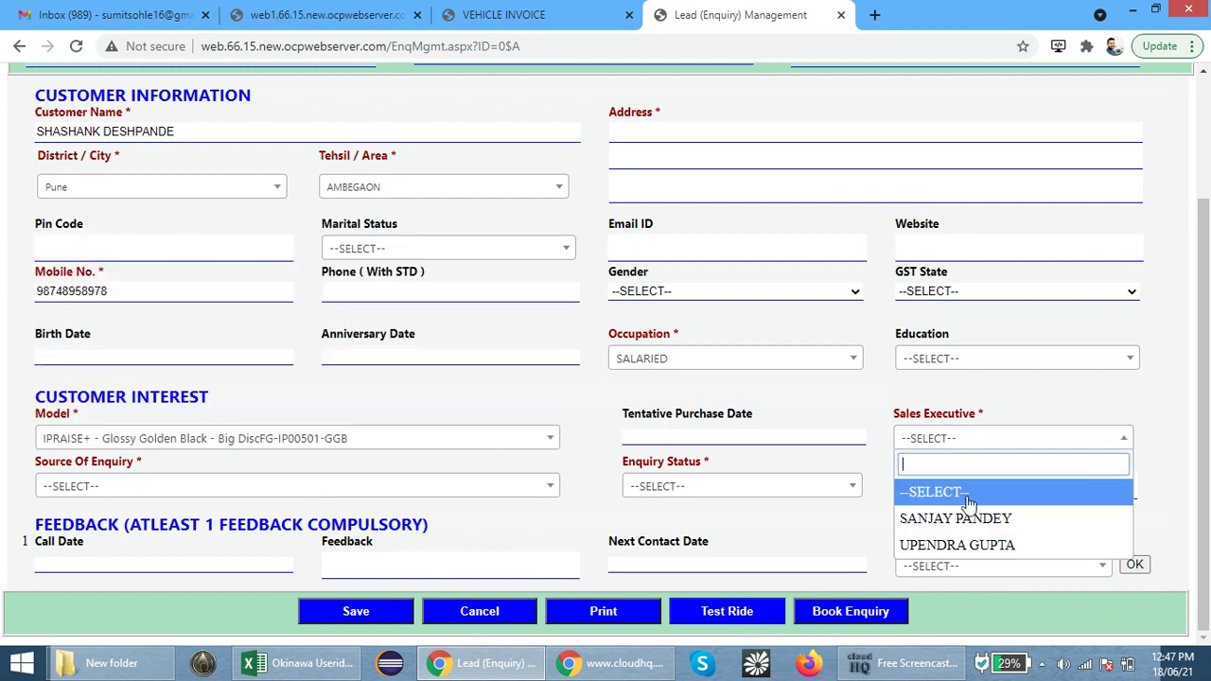
{"action": "left_click", "coordinate": [965, 524]}
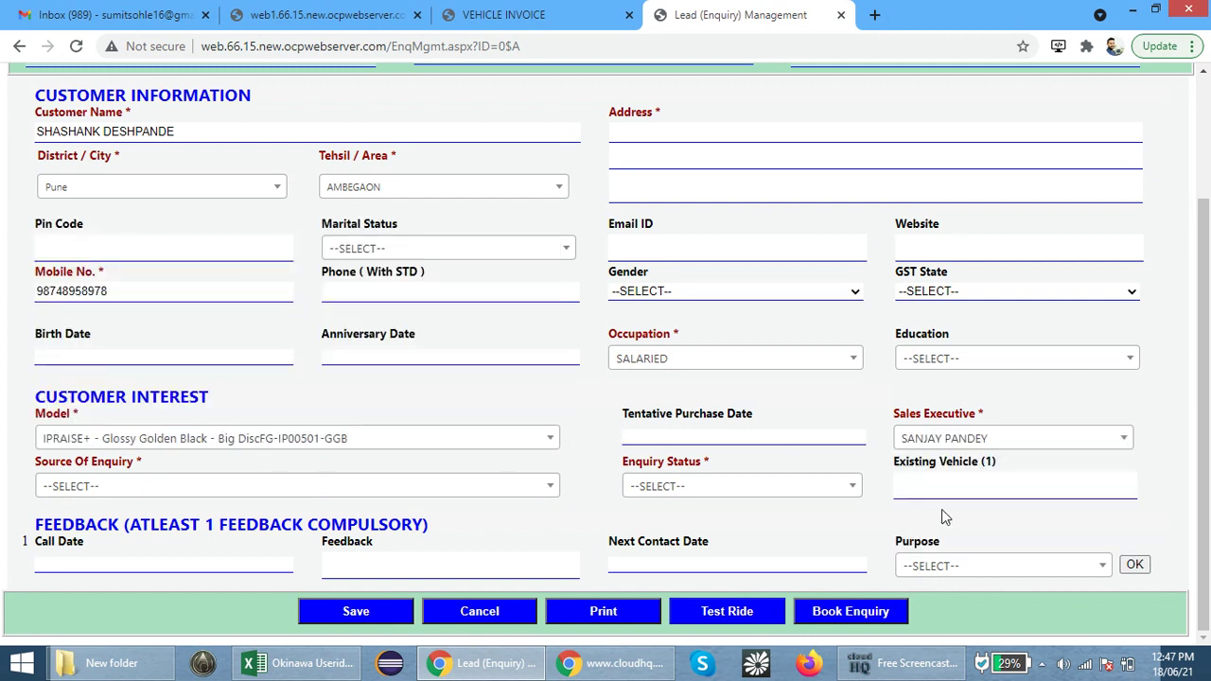
Set Source Of Enquiry to SOCIAL MEDIA and Enquiry Status to Hot
{"action": "left_click", "coordinate": [166, 492]}
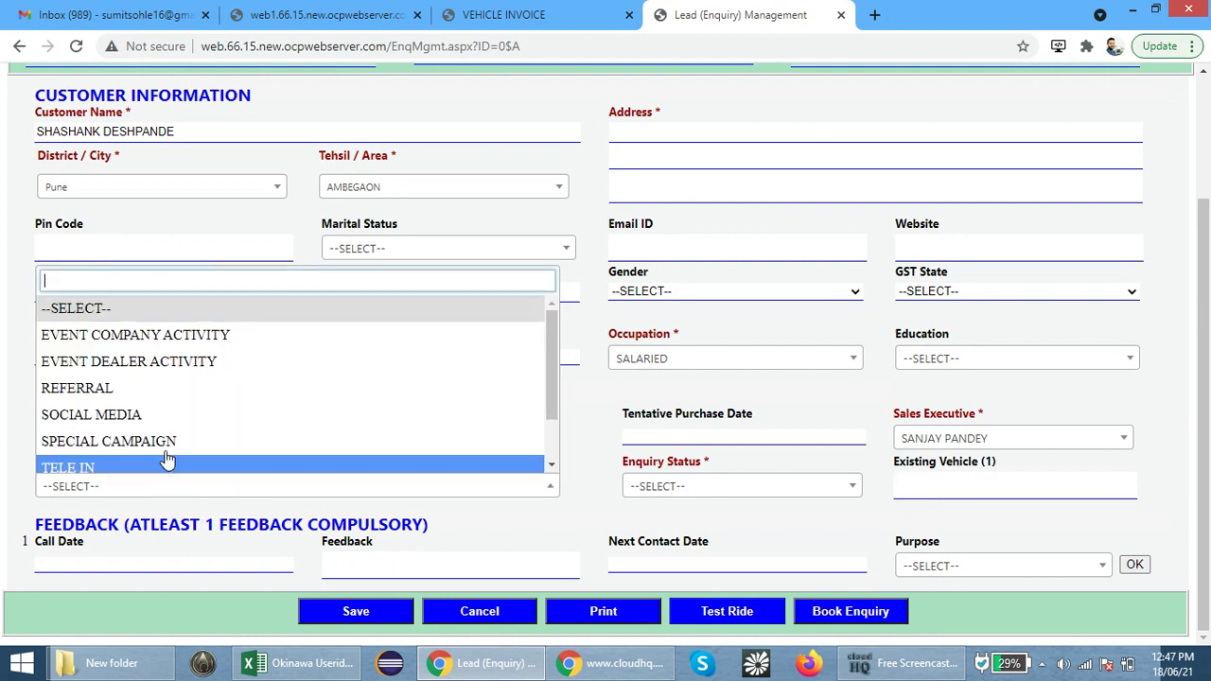
{"action": "left_click", "coordinate": [171, 423]}
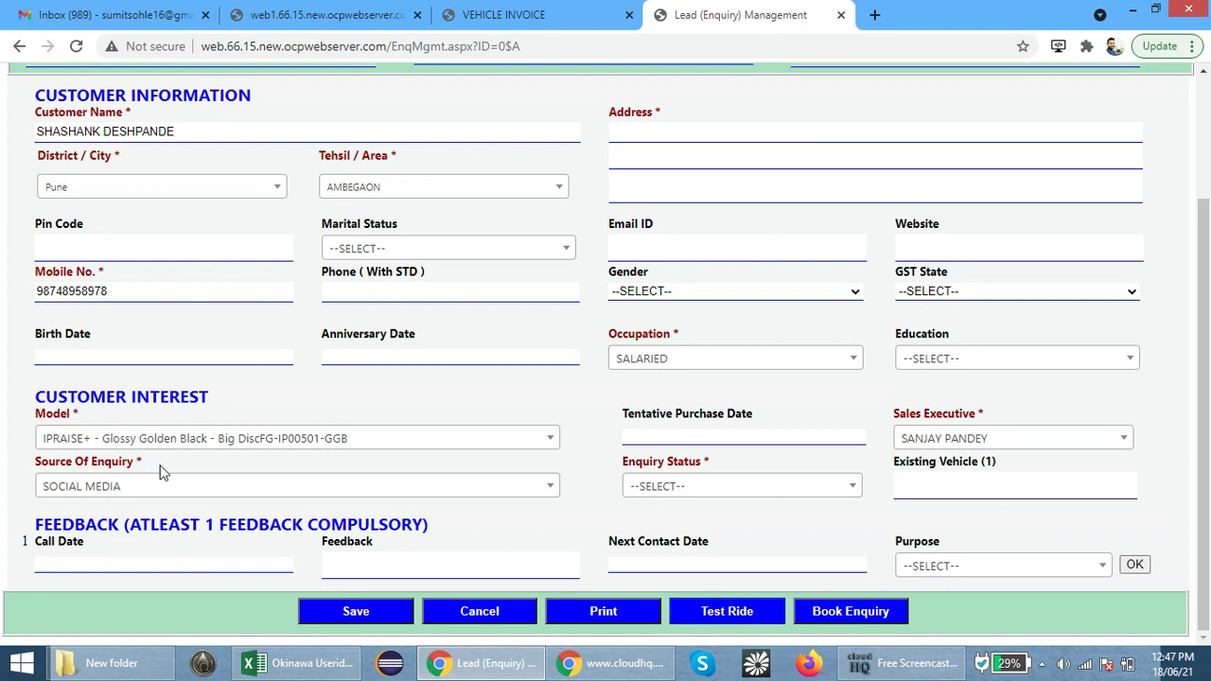
{"action": "left_click_drag", "start_coordinate": [719, 459], "coordinate": [611, 467]}
{"action": "left_click", "coordinate": [660, 490]}
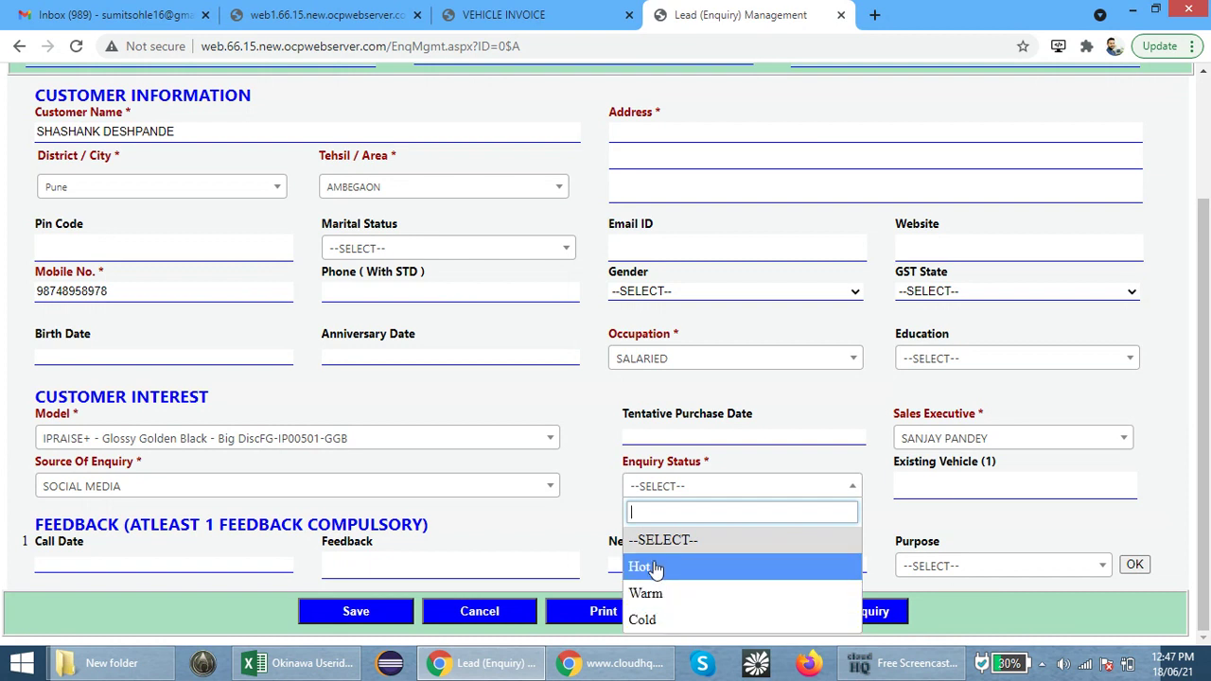
{"action": "left_click", "coordinate": [653, 566]}
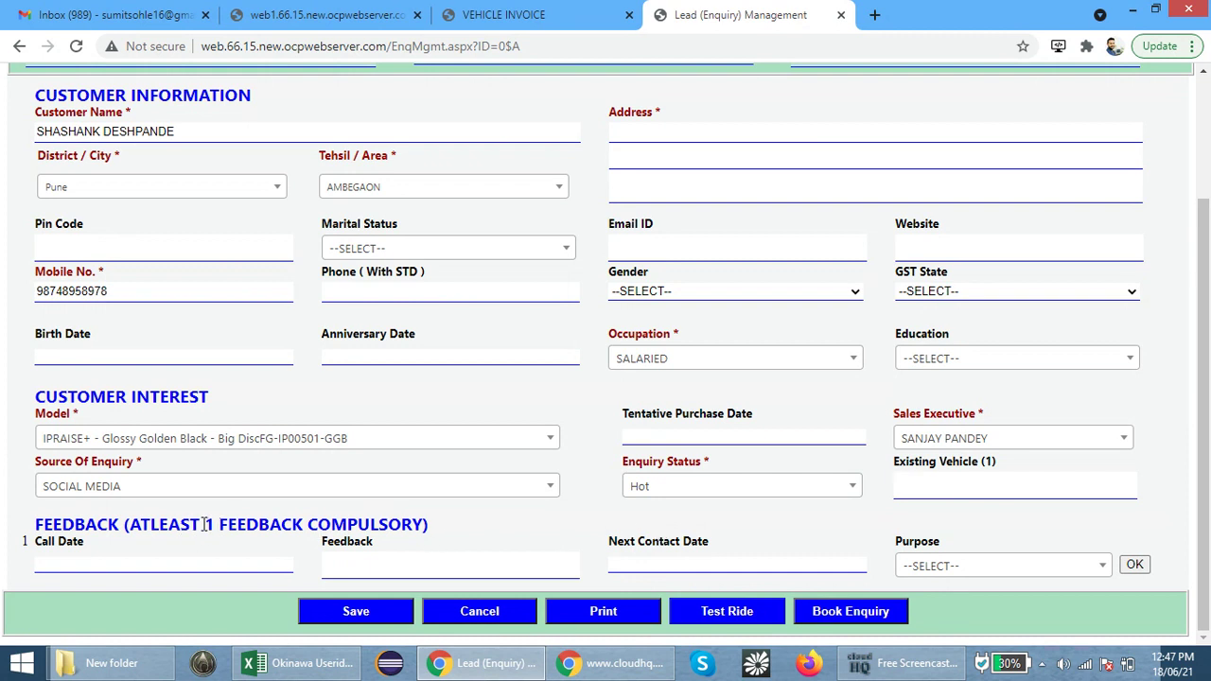
{"action": "left_click_drag", "start_coordinate": [217, 525], "coordinate": [426, 525]}
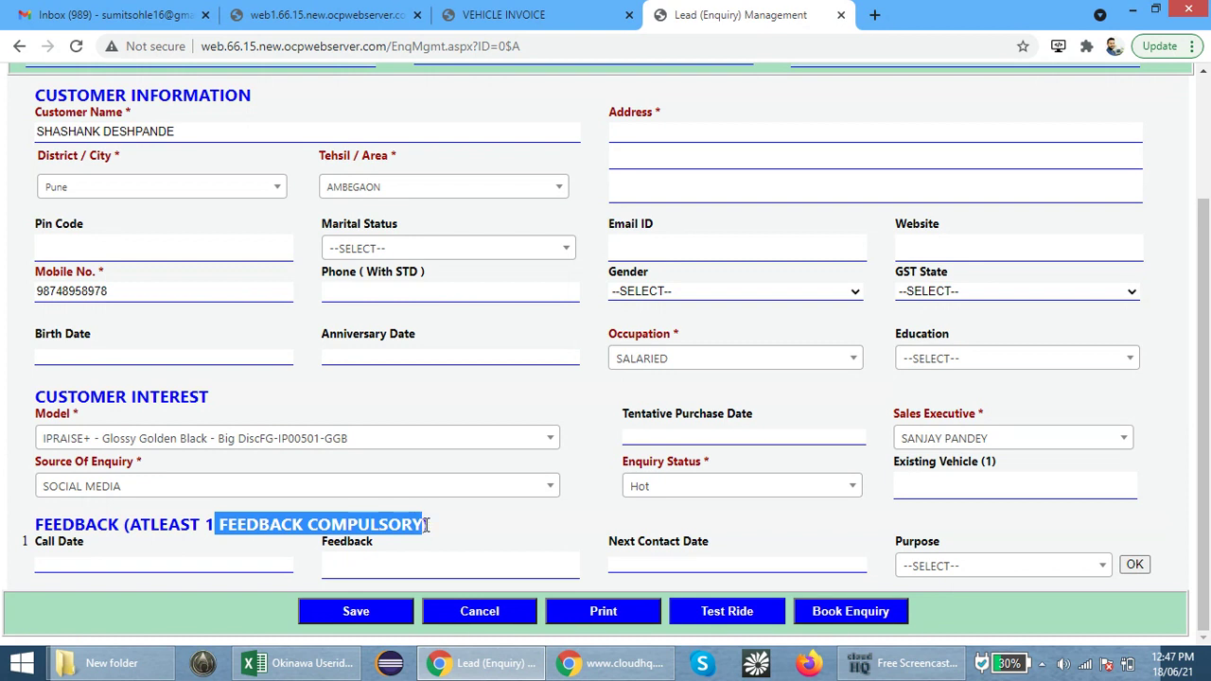
Set the feedback call date to 18/06/21 with feedback text 'WANT TO BOOK'
{"action": "left_click", "coordinate": [162, 566]}
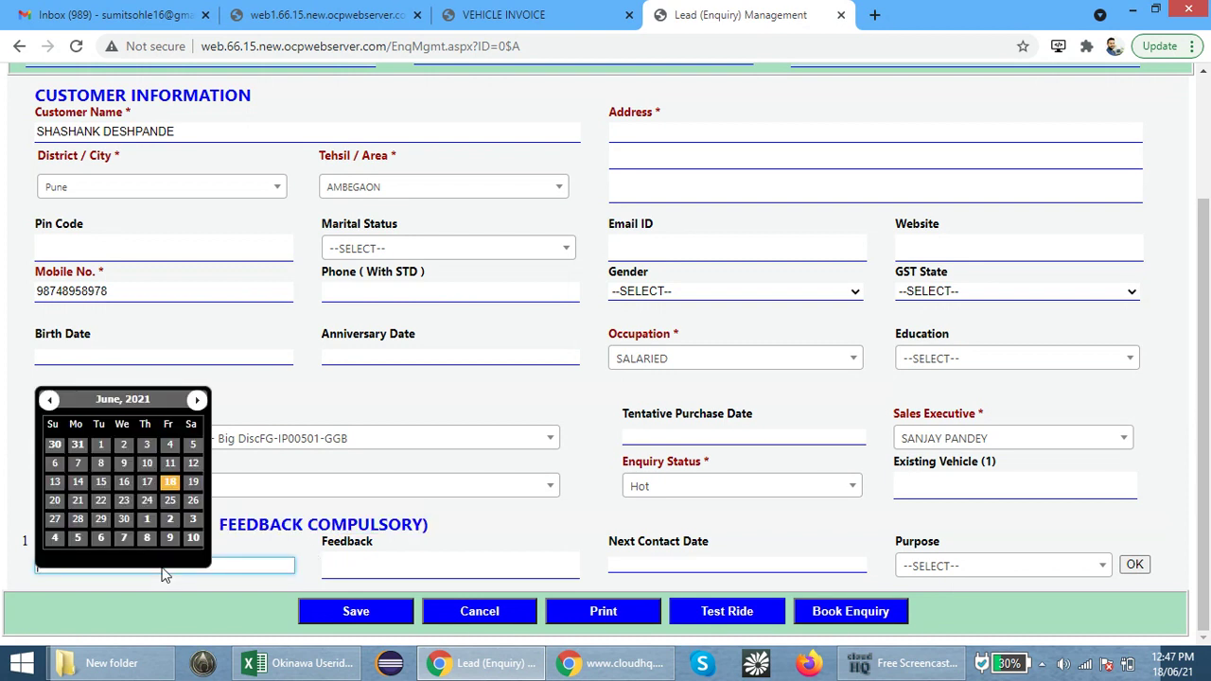
{"action": "left_click", "coordinate": [265, 543]}
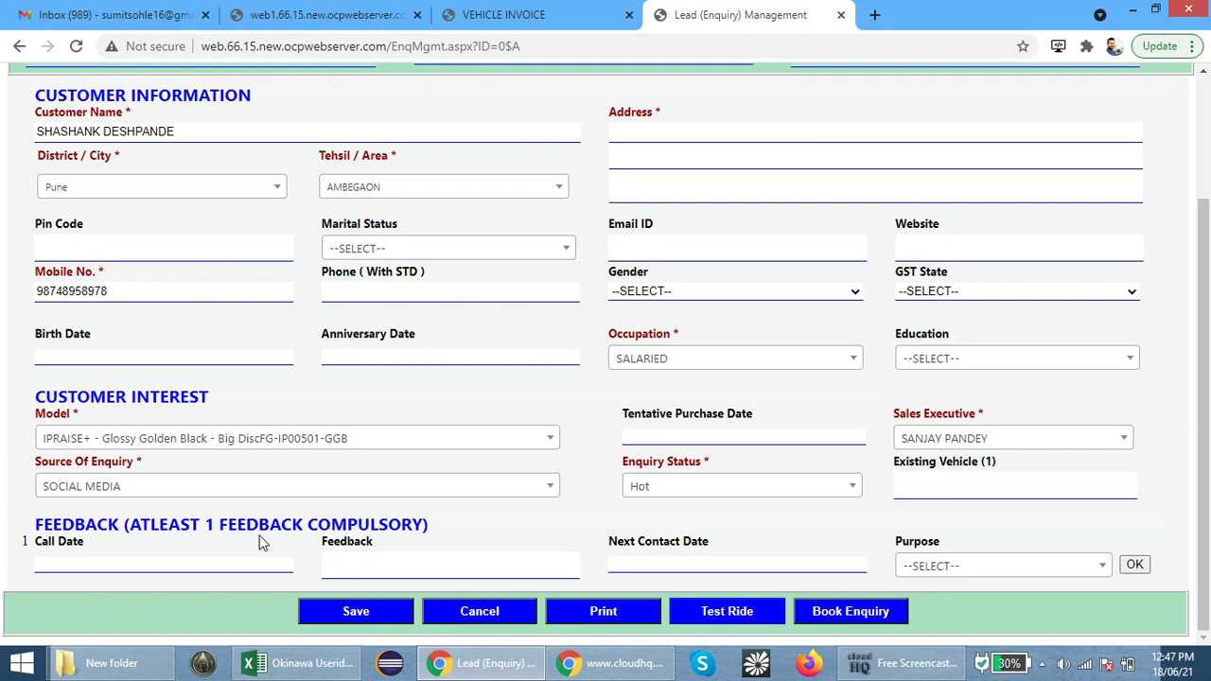
{"action": "left_click_drag", "start_coordinate": [90, 543], "coordinate": [68, 558]}
{"action": "left_click", "coordinate": [98, 562]}
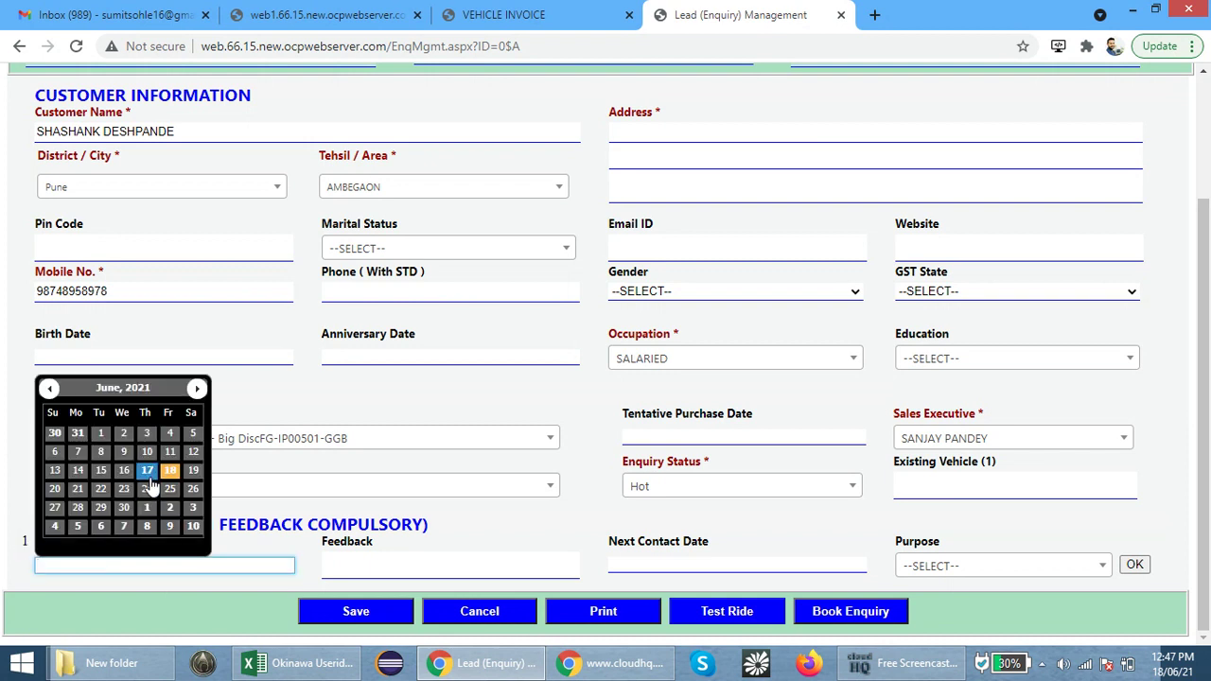
{"action": "left_click", "coordinate": [169, 473]}
{"action": "left_click", "coordinate": [364, 568]}
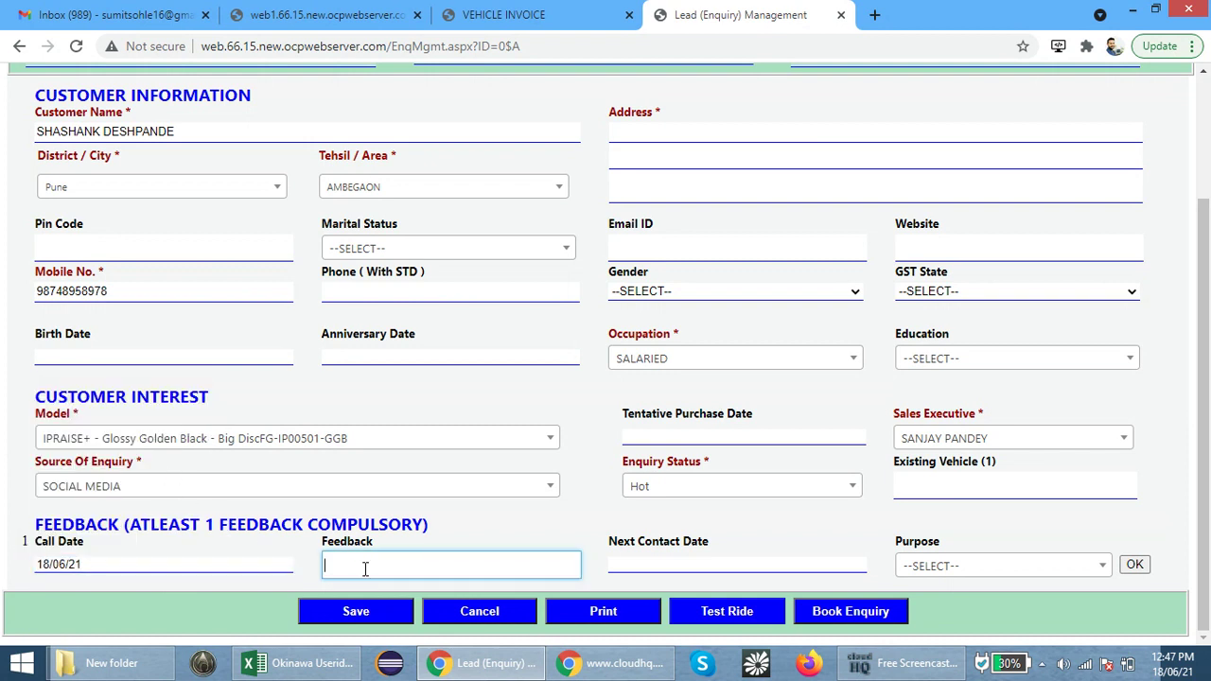
{"action": "type", "text": "WANT TO BOOK"}
Set next contact date 18/06/21 and purpose BOOKING, then add the feedback entry
{"action": "left_click", "coordinate": [652, 561]}
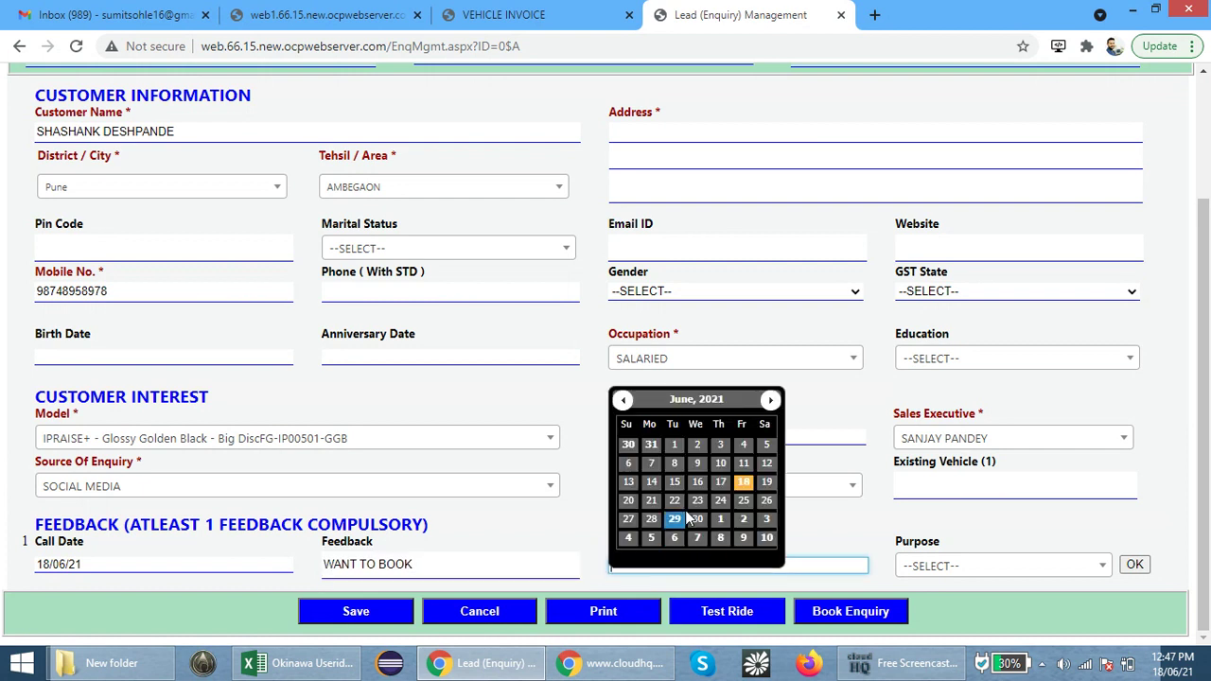
{"action": "left_click", "coordinate": [743, 482]}
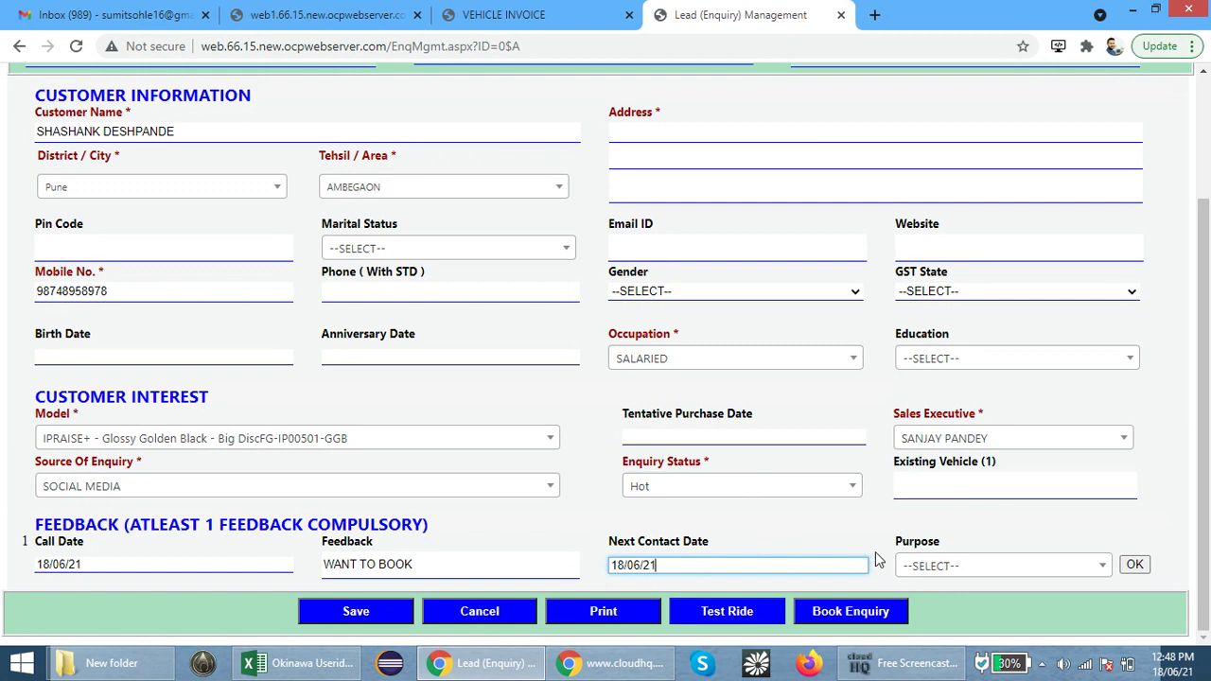
{"action": "left_click", "coordinate": [954, 564]}
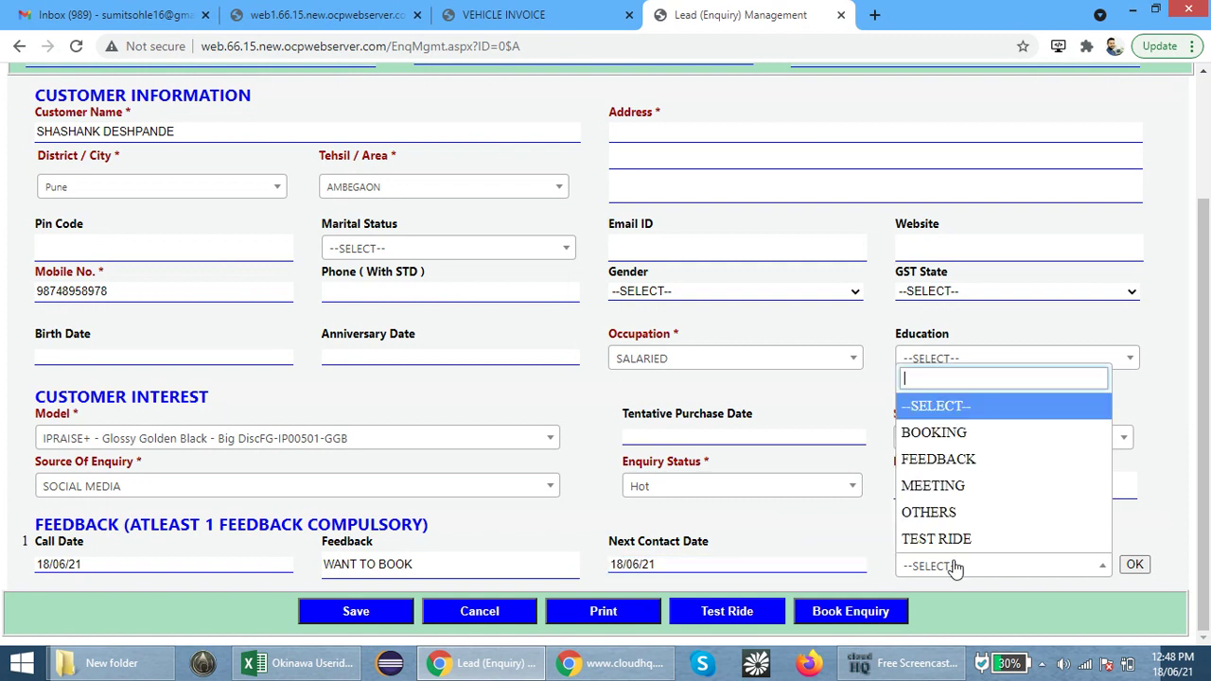
{"action": "left_click", "coordinate": [943, 434]}
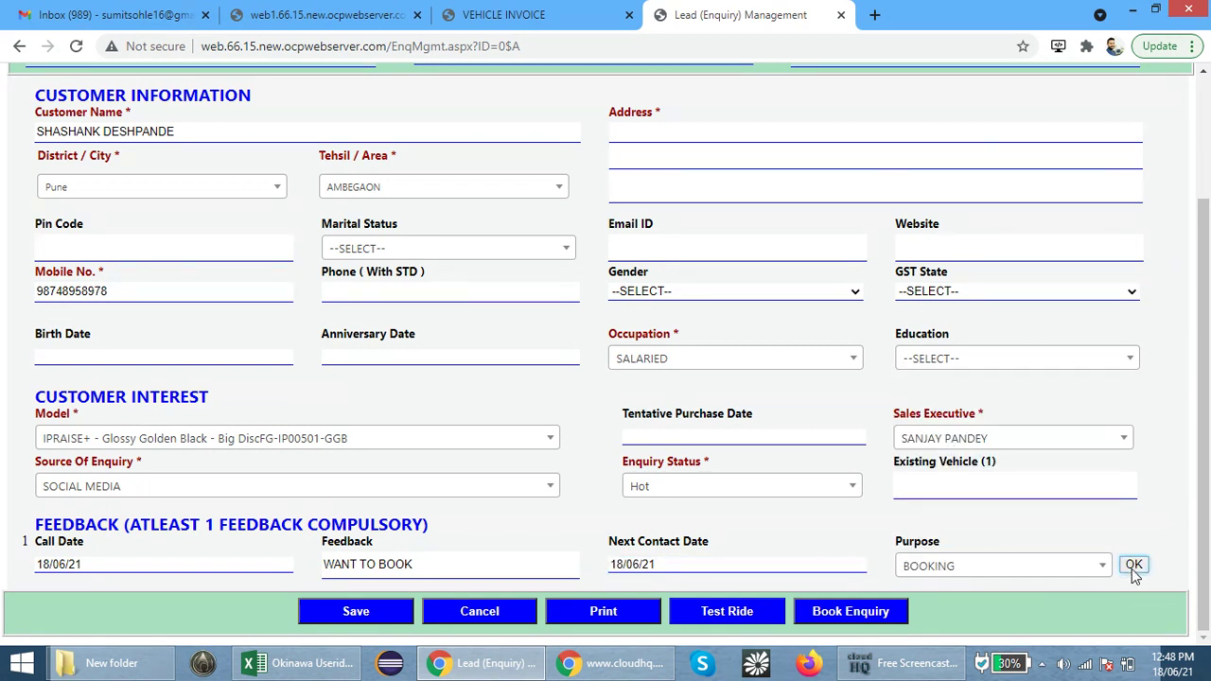
{"action": "left_click", "coordinate": [1131, 569]}
{"action": "scroll", "coordinate": [606, 538], "scroll_direction": "down", "scroll_amount": 1}
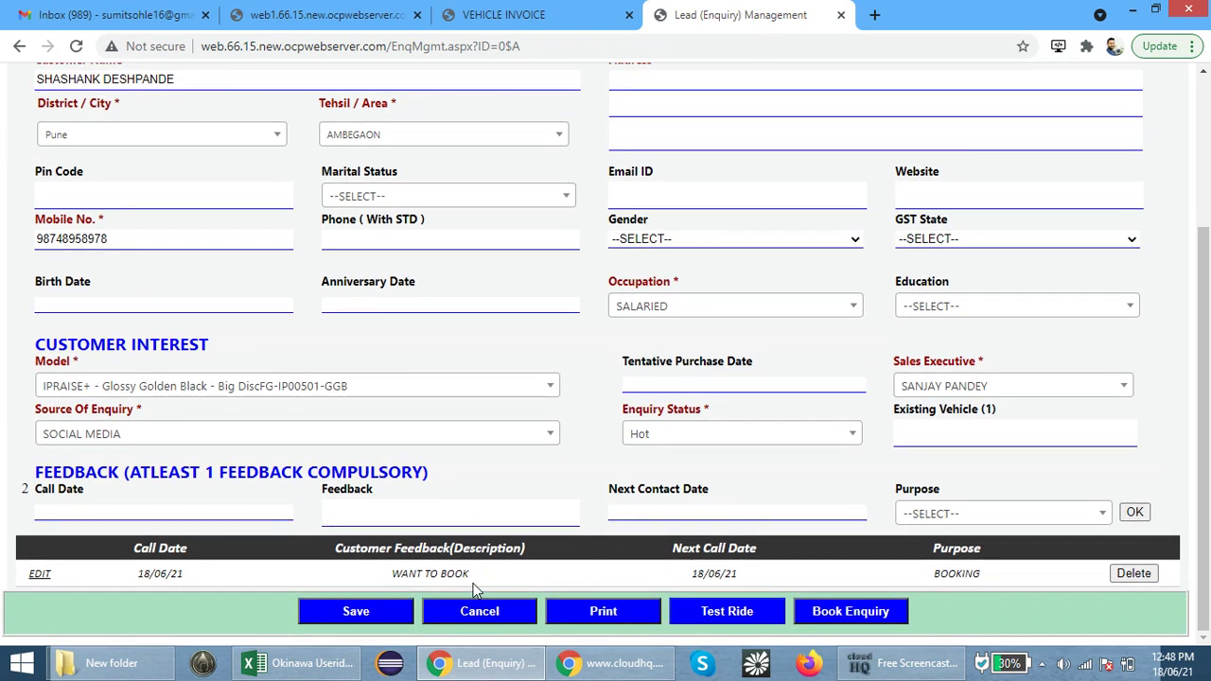
Fill the compulsory Address field with PUNE after the save warning and save enquiry 2
{"action": "left_click", "coordinate": [371, 615]}
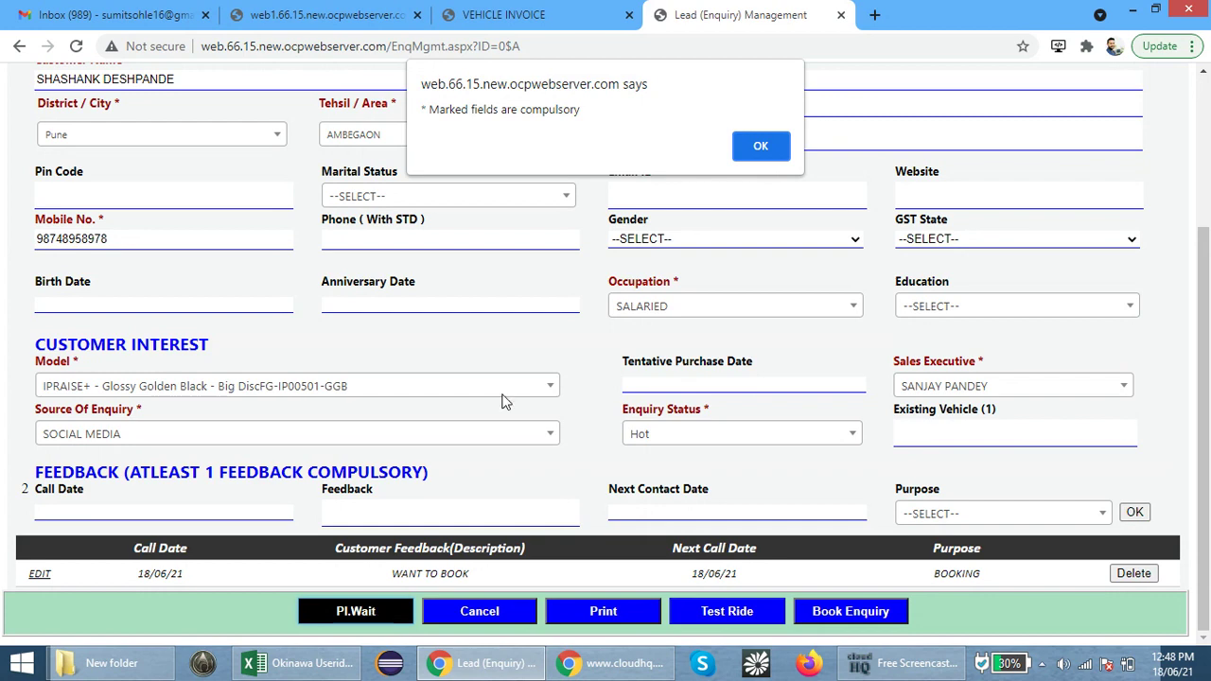
{"action": "left_click", "coordinate": [761, 144]}
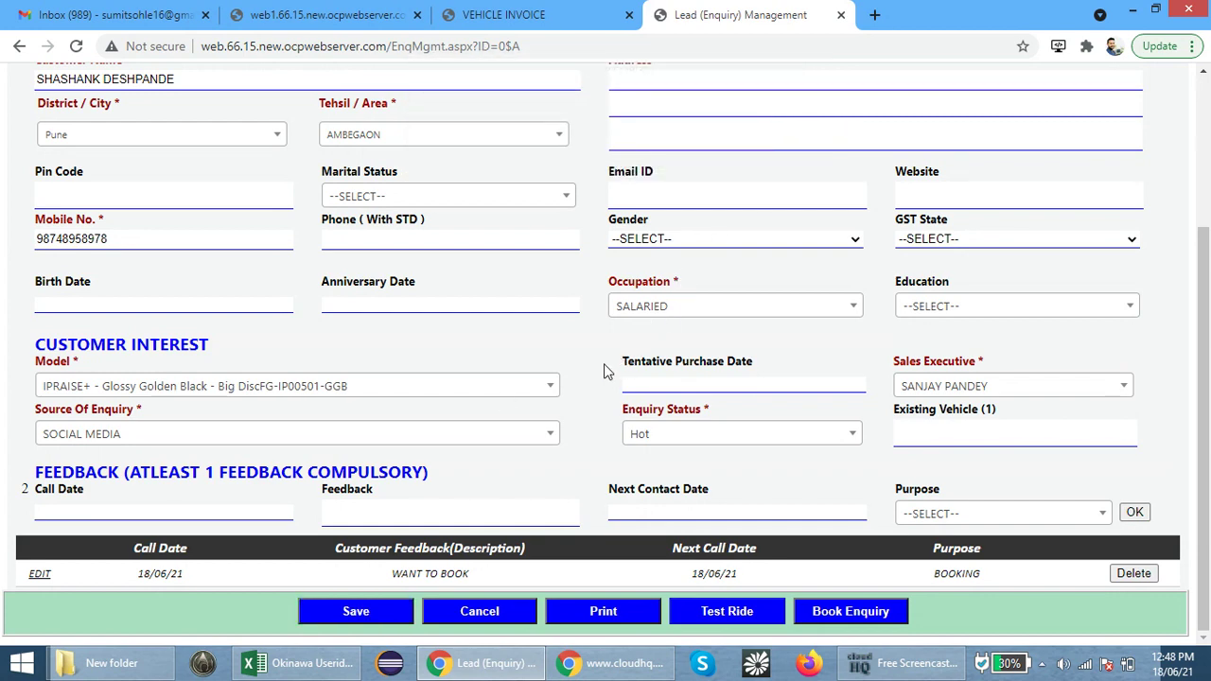
{"action": "scroll", "coordinate": [604, 372], "scroll_direction": "up", "scroll_amount": 1}
{"action": "left_click", "coordinate": [666, 166]}
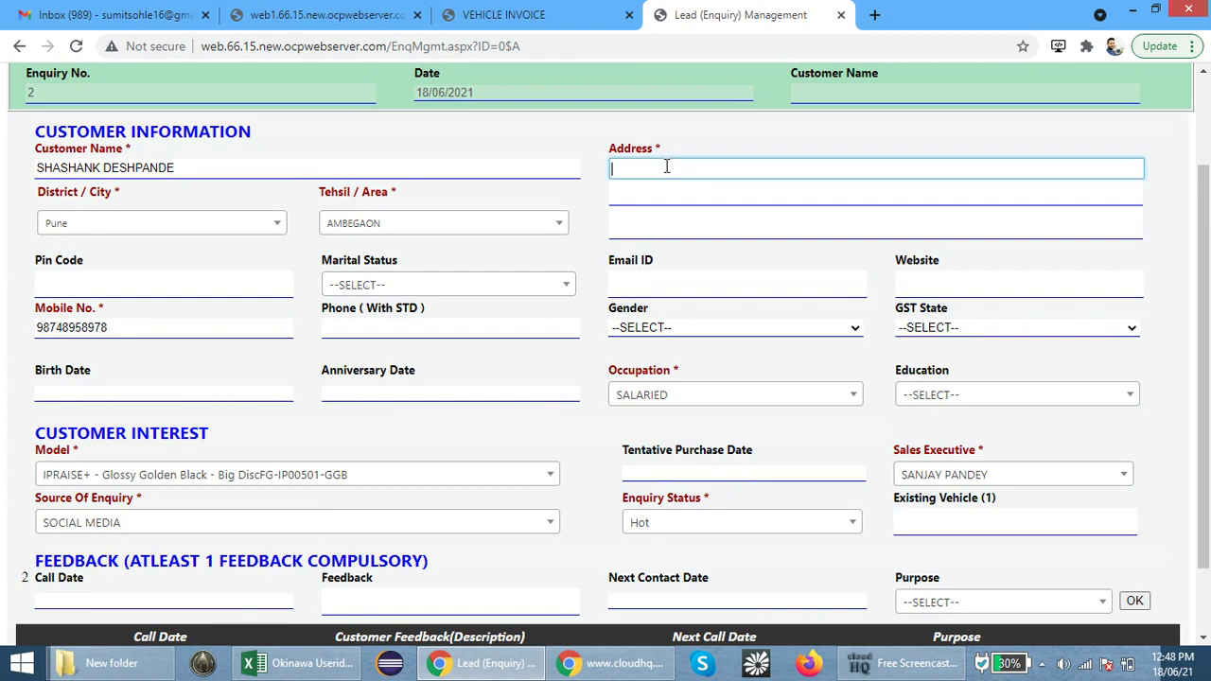
{"action": "type", "text": "PUNE"}
{"action": "scroll", "coordinate": [577, 443], "scroll_direction": "down", "scroll_amount": 1}
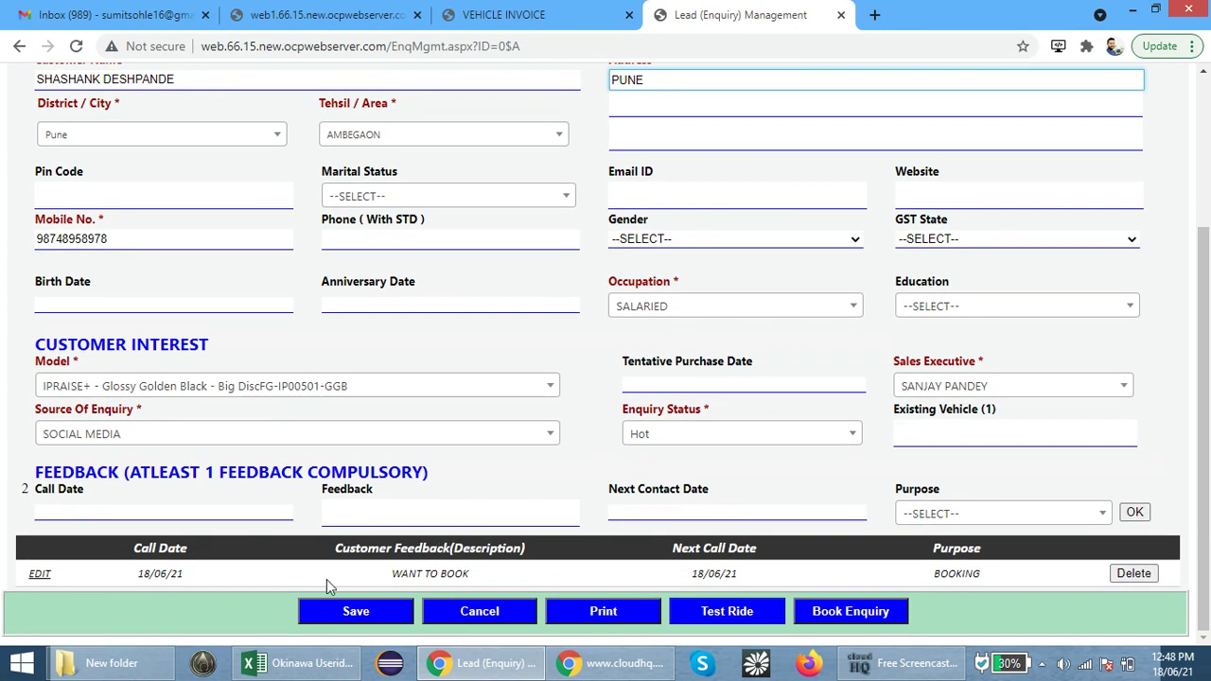
{"action": "left_click", "coordinate": [356, 611]}
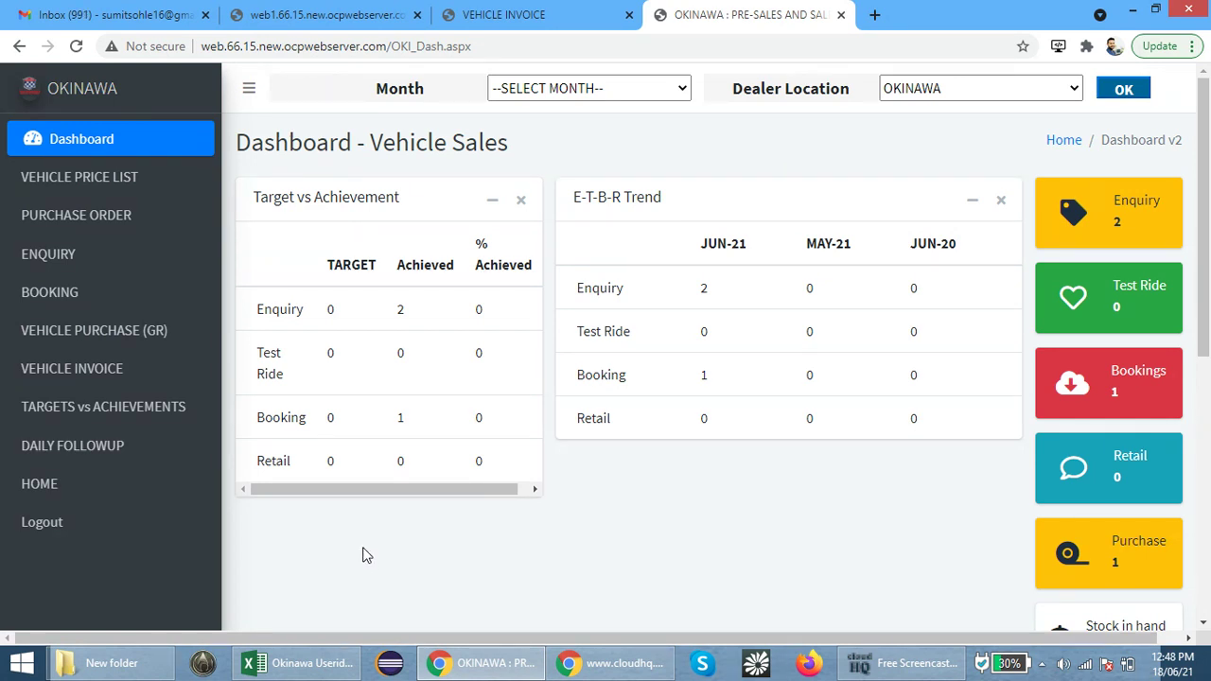
Open the Enquiry Transaction View via ENQUIRY > VIEW in the sidebar
{"action": "left_click", "coordinate": [145, 269]}
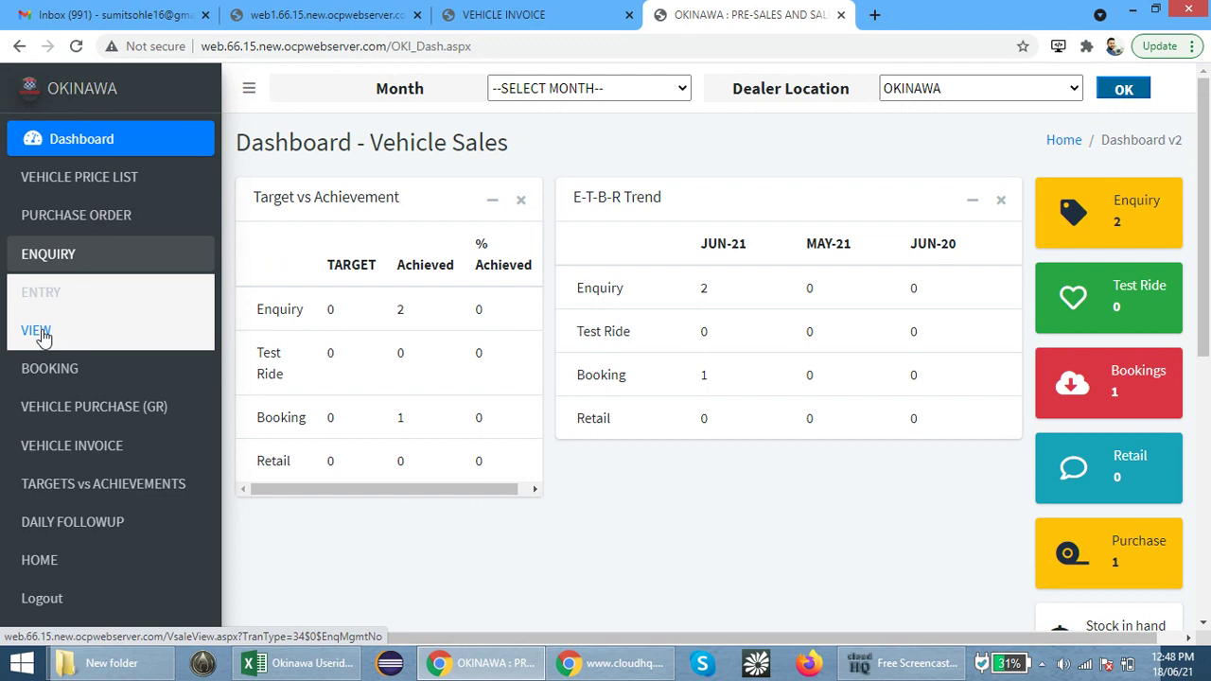
{"action": "left_click", "coordinate": [36, 332]}
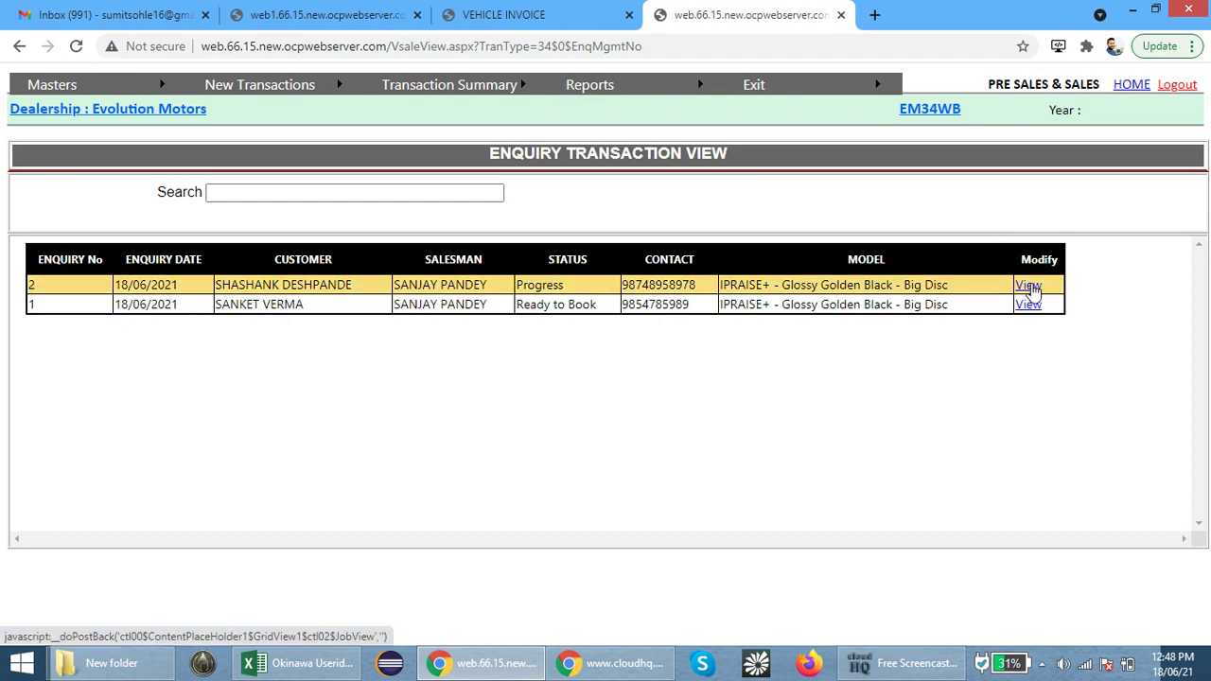
Open enquiry 2 and book it with Book Enquiry at the bottom of its form
{"action": "left_click", "coordinate": [1029, 286]}
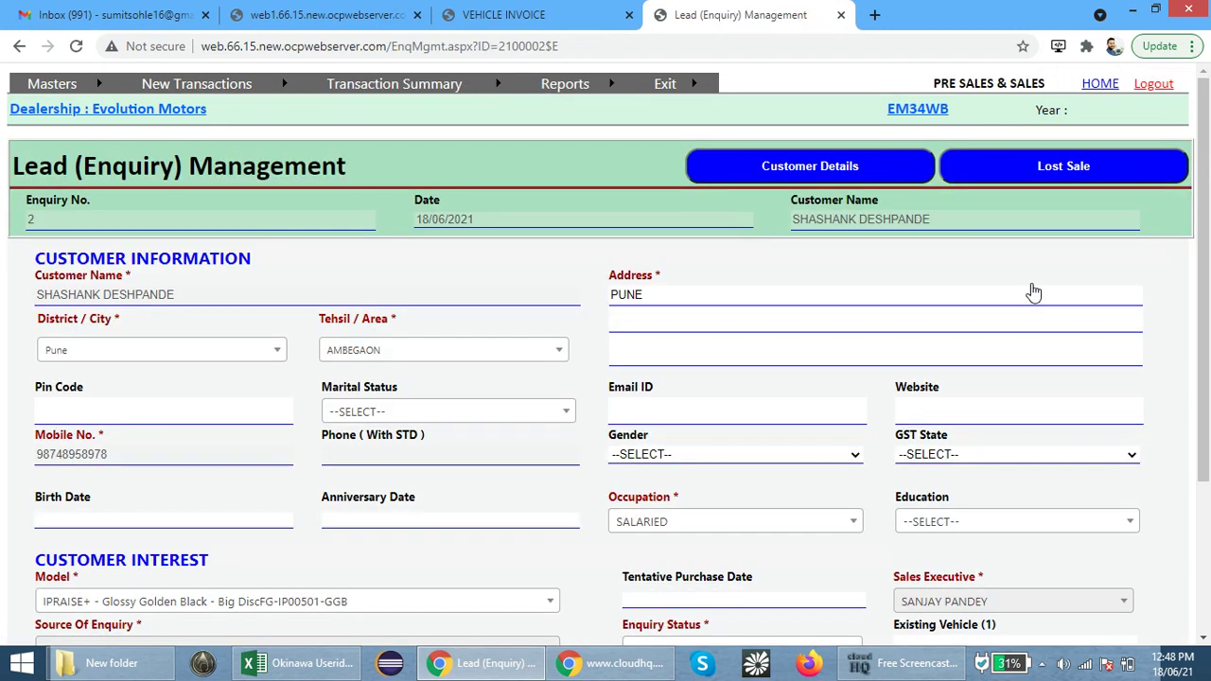
{"action": "scroll", "coordinate": [629, 313], "scroll_direction": "down", "scroll_amount": 3}
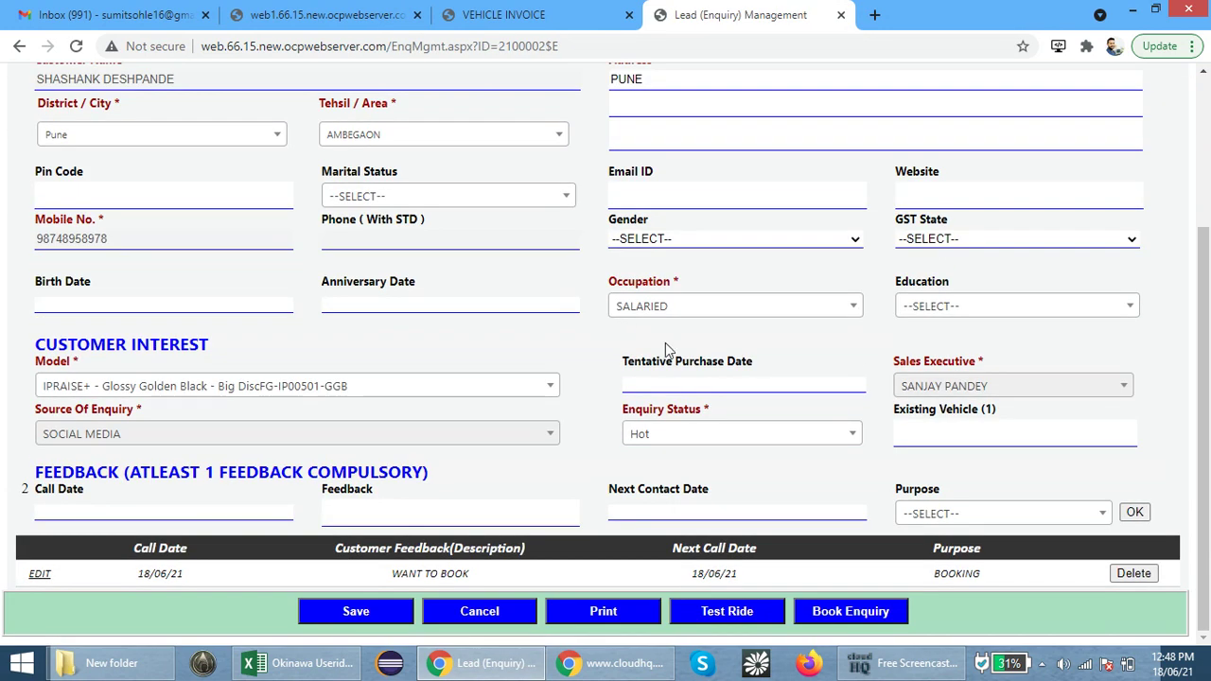
{"action": "left_click", "coordinate": [857, 612]}
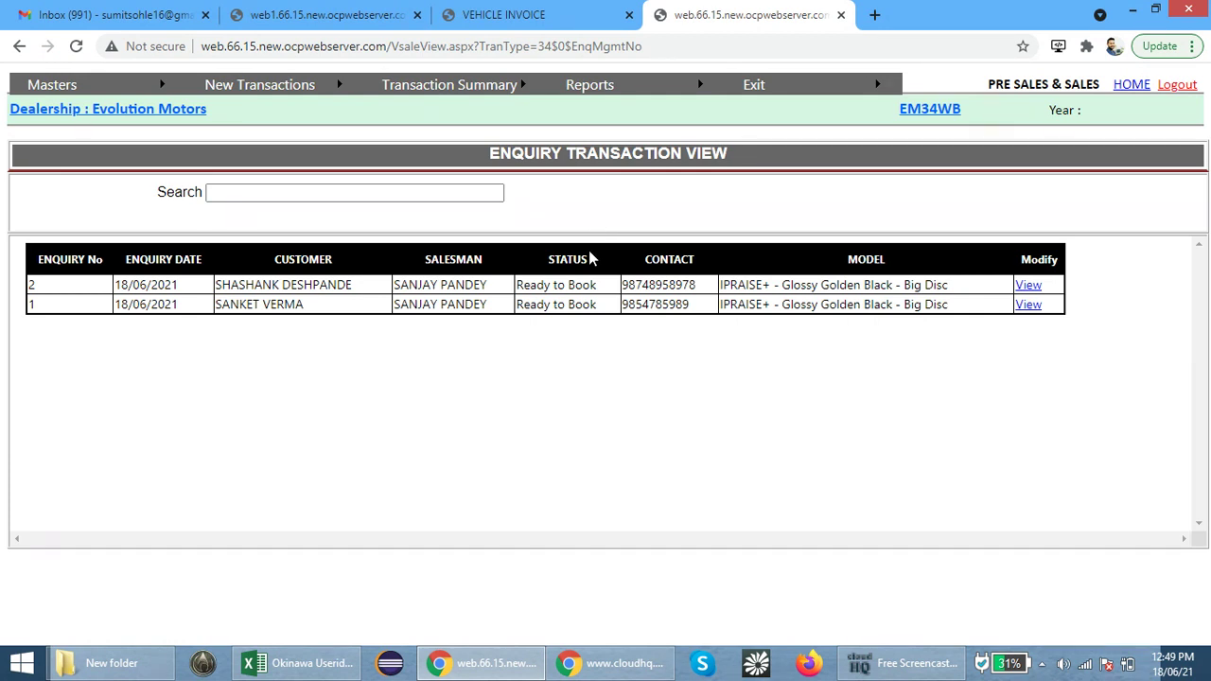
{"action": "mouse_move", "coordinate": [149, 74]}
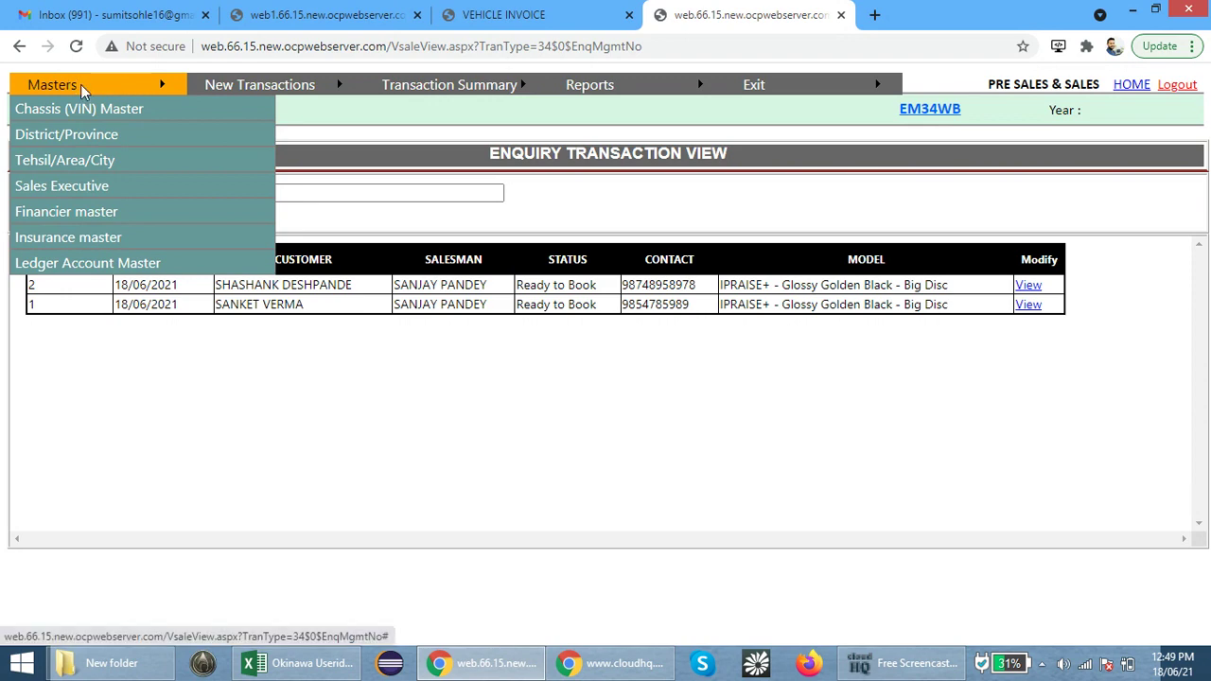
Open the Ledger Account Master and start a * NEW LEDGER * entry
{"action": "left_click", "coordinate": [67, 270]}
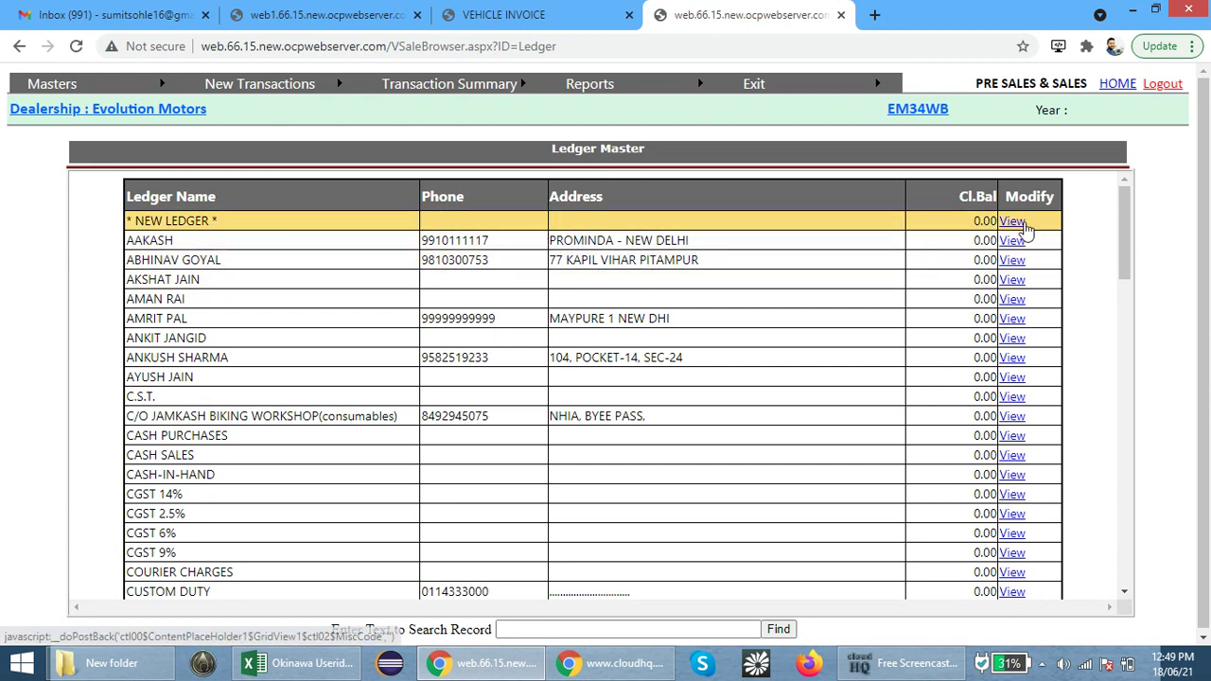
{"action": "left_click", "coordinate": [1013, 223]}
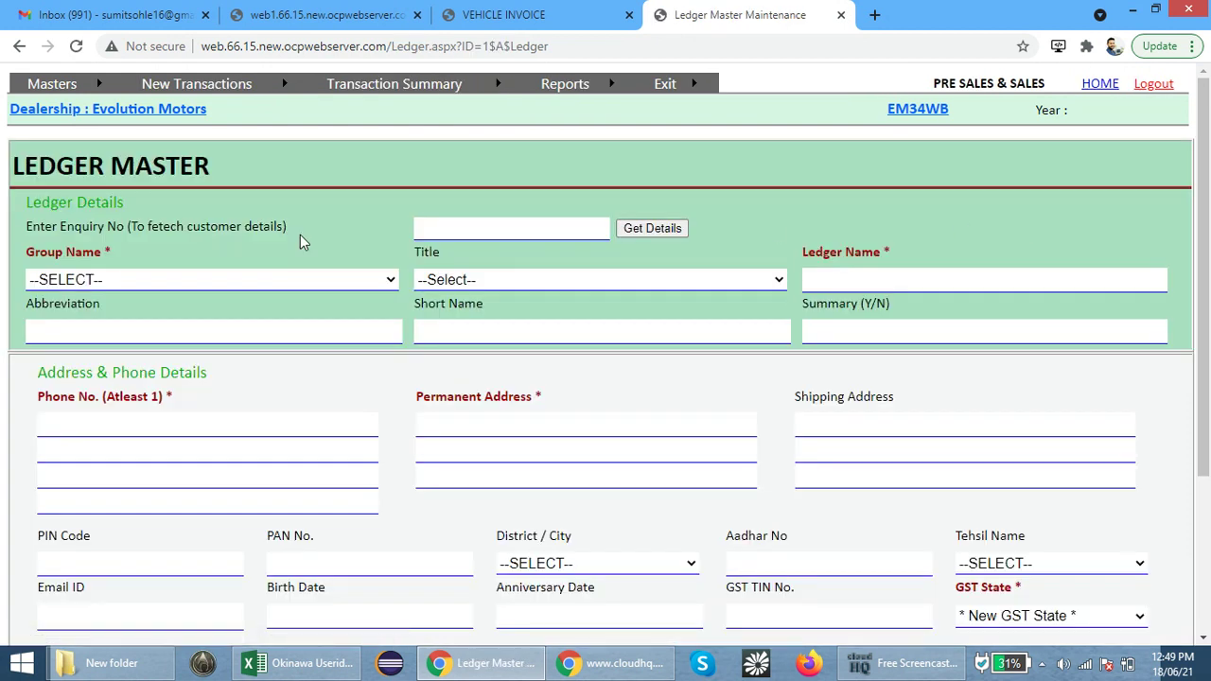
{"action": "left_click_drag", "start_coordinate": [32, 227], "coordinate": [303, 221]}
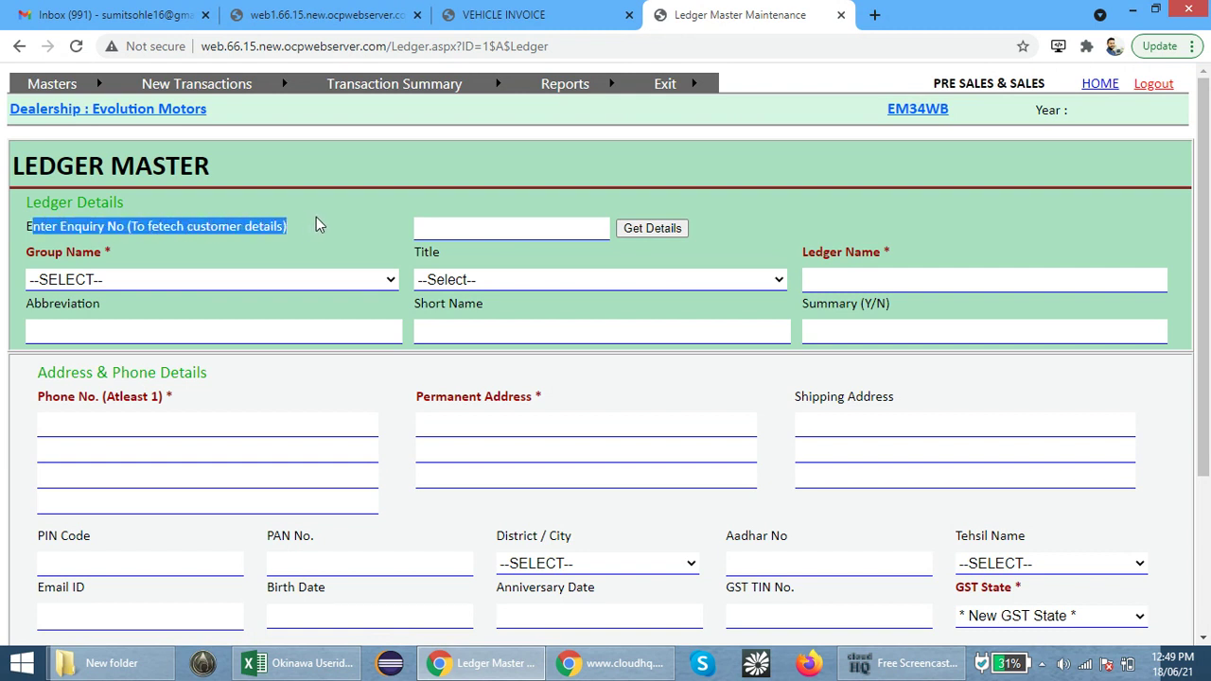
Go to Transaction Summary > Enquiry List and highlight enquiry 2's number and customer name
{"action": "mouse_move", "coordinate": [390, 90]}
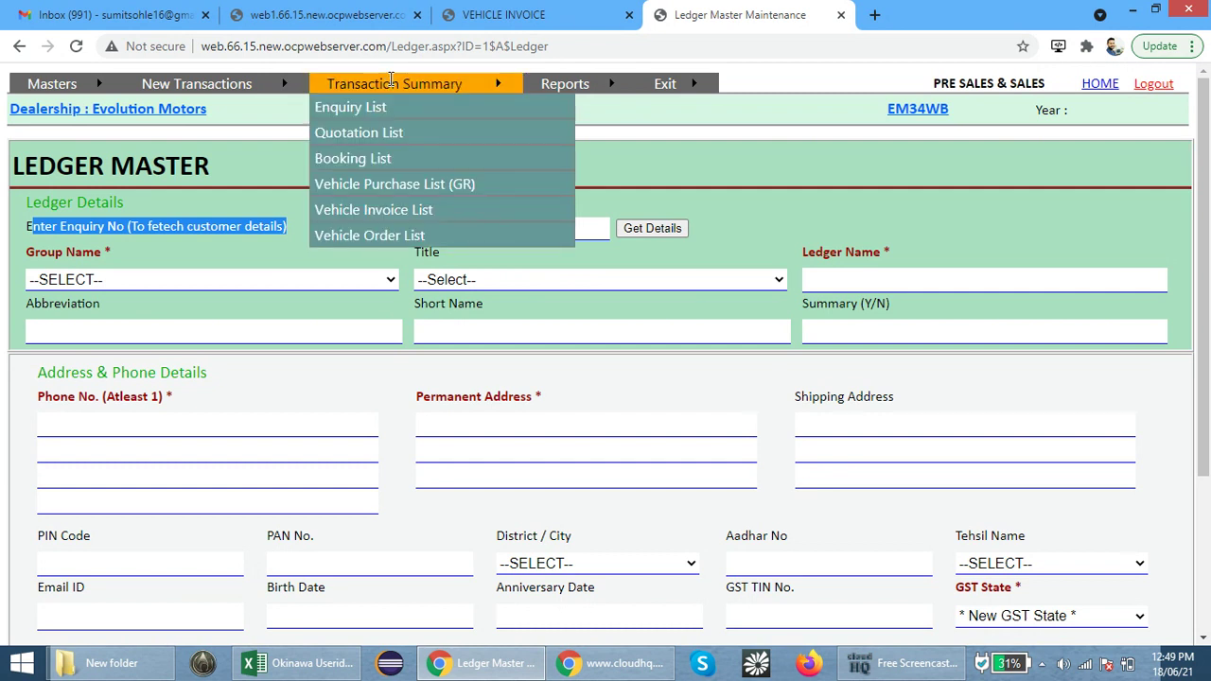
{"action": "left_click", "coordinate": [360, 111]}
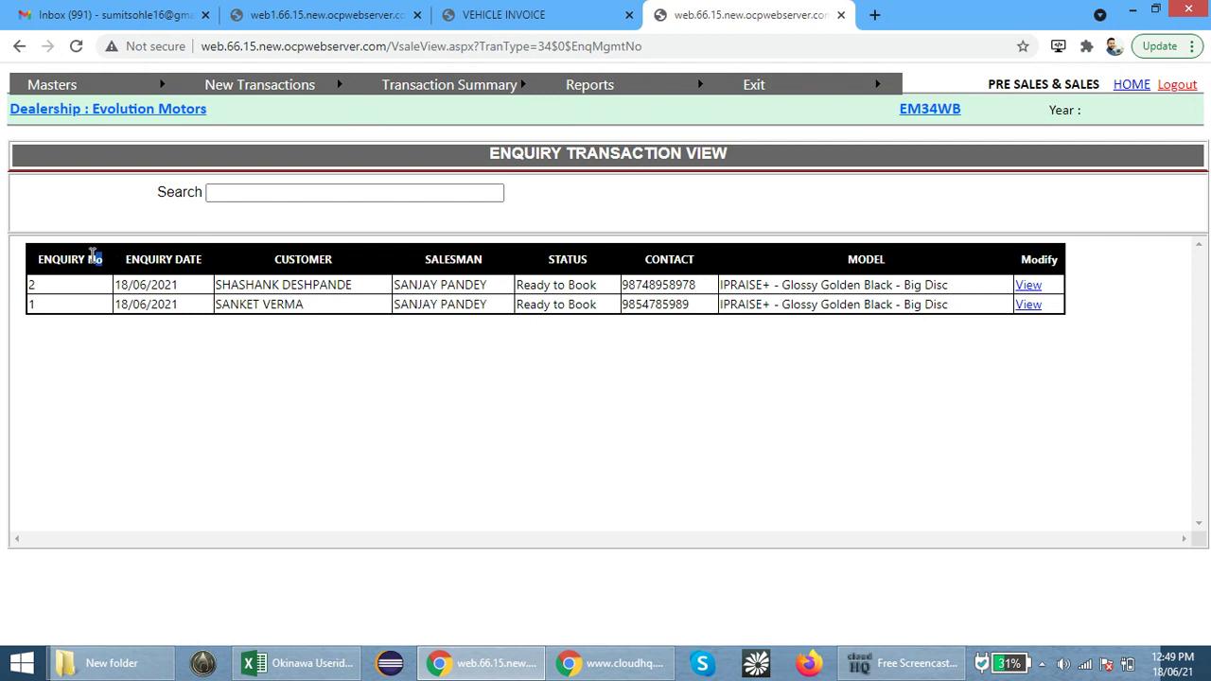
{"action": "left_click_drag", "start_coordinate": [100, 258], "coordinate": [33, 262]}
{"action": "left_click", "coordinate": [37, 282]}
{"action": "double_click", "coordinate": [33, 282]}
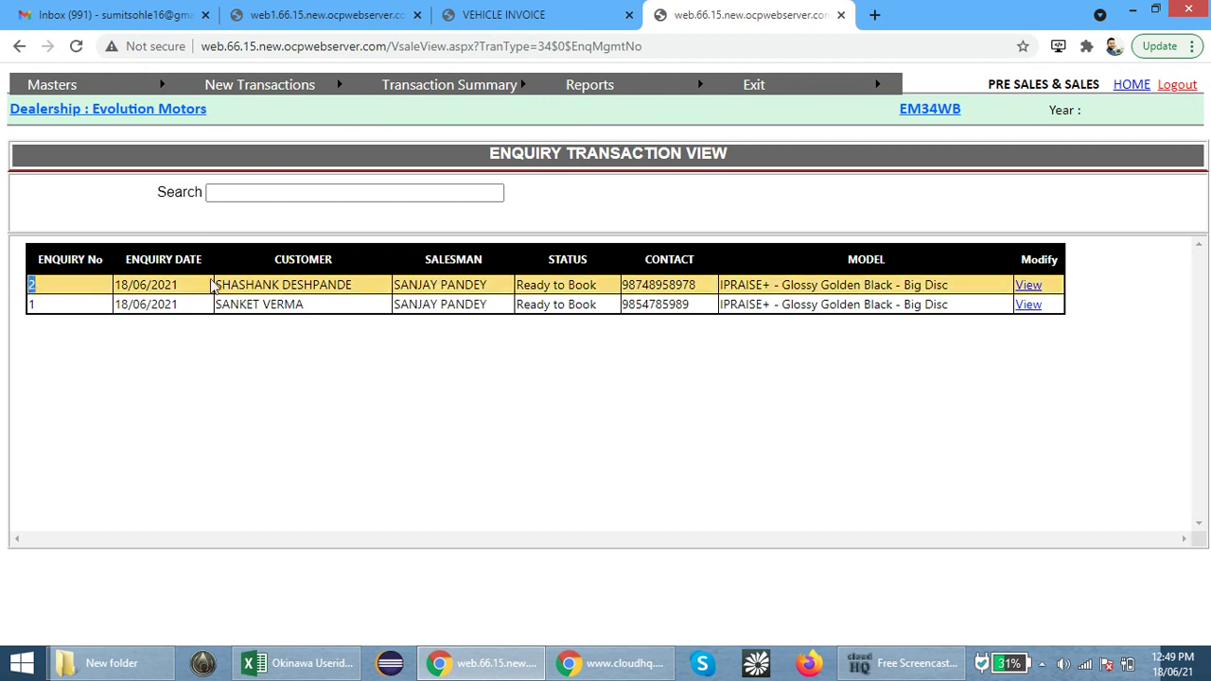
{"action": "left_click_drag", "start_coordinate": [355, 285], "coordinate": [210, 286]}
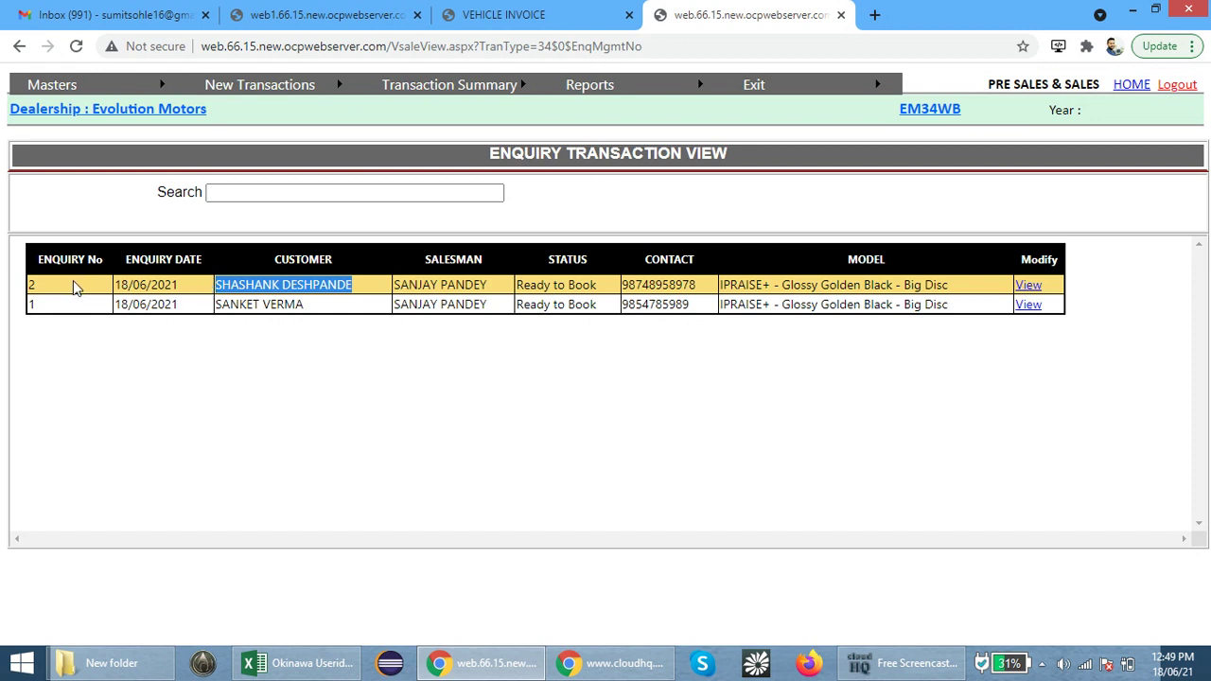
{"action": "left_click_drag", "start_coordinate": [66, 288], "coordinate": [30, 289]}
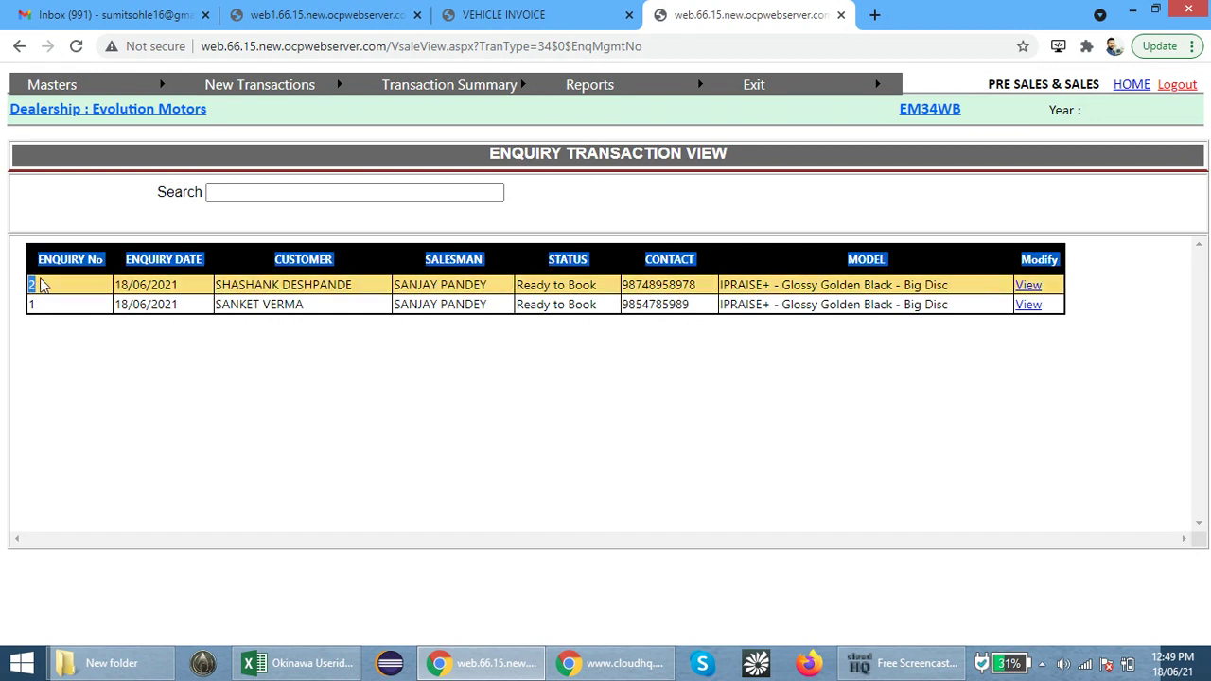
{"action": "left_click", "coordinate": [42, 285]}
Start a new ledger in Ledger Account Master and fill it from enquiry 2's customer details
{"action": "mouse_move", "coordinate": [85, 92]}
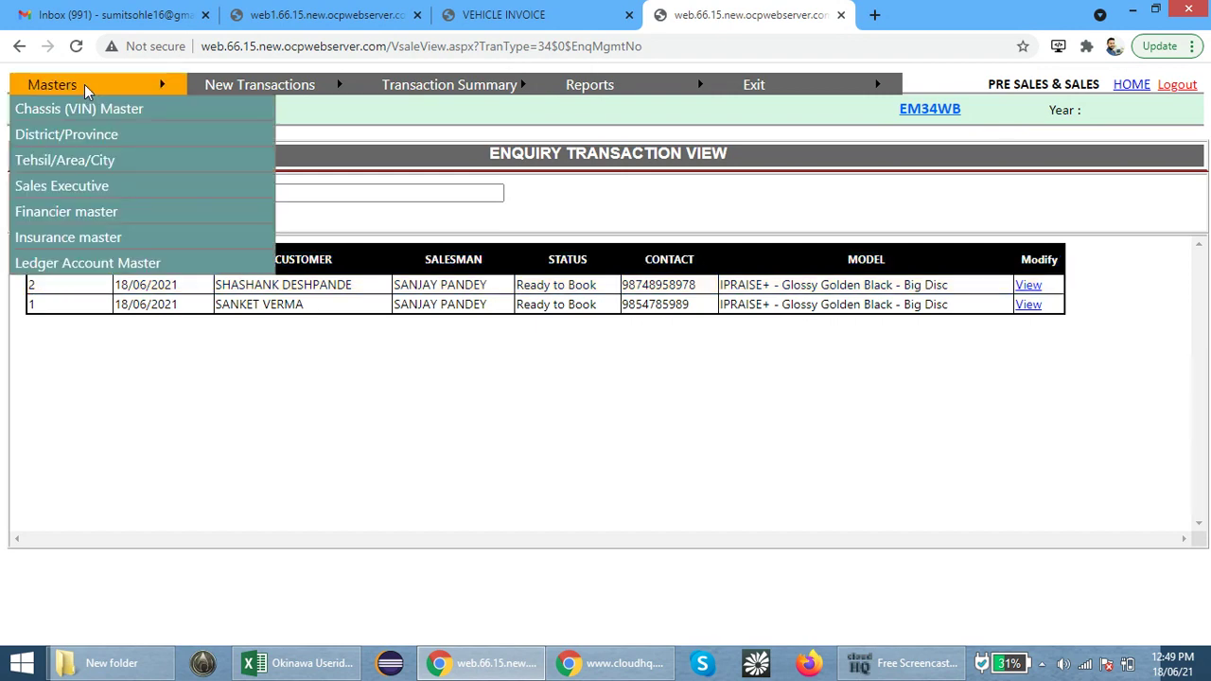
{"action": "left_click", "coordinate": [89, 262]}
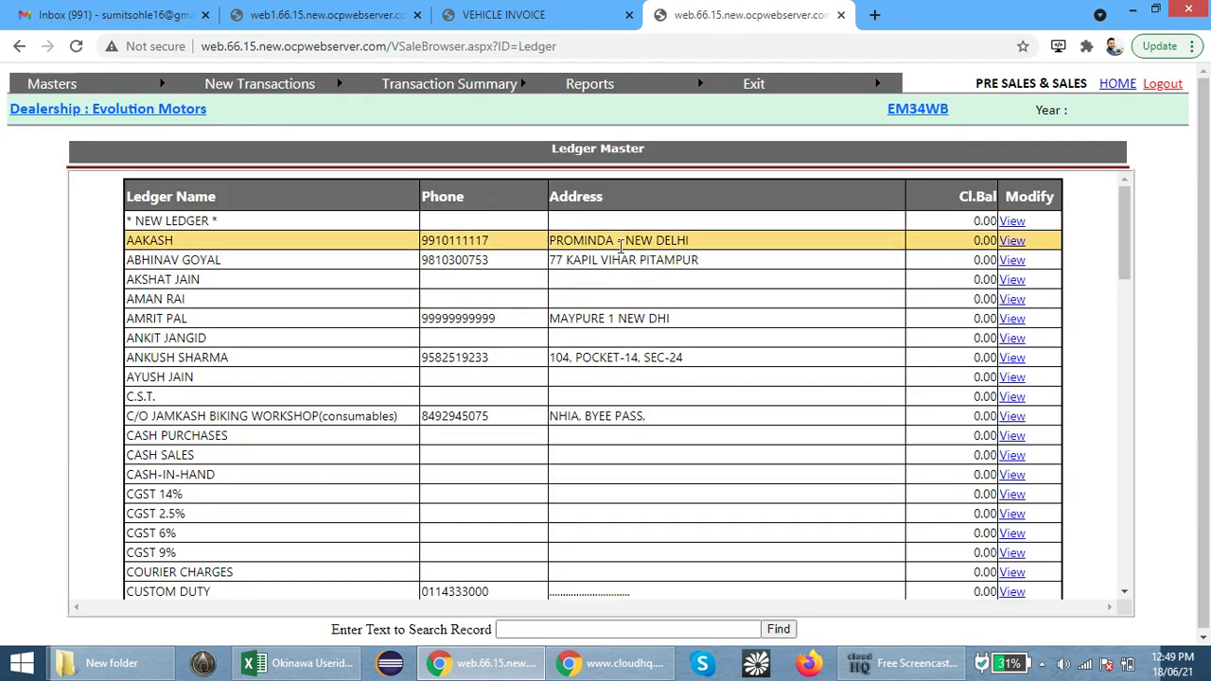
{"action": "left_click", "coordinate": [1014, 221]}
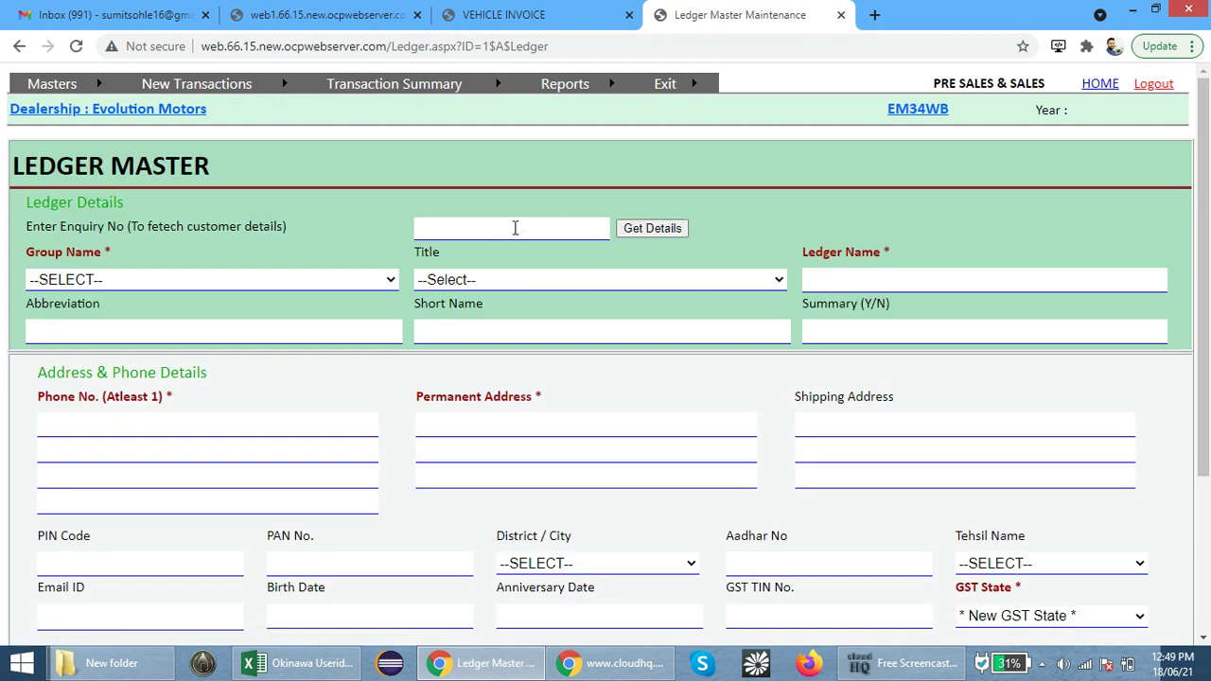
{"action": "left_click", "coordinate": [485, 234]}
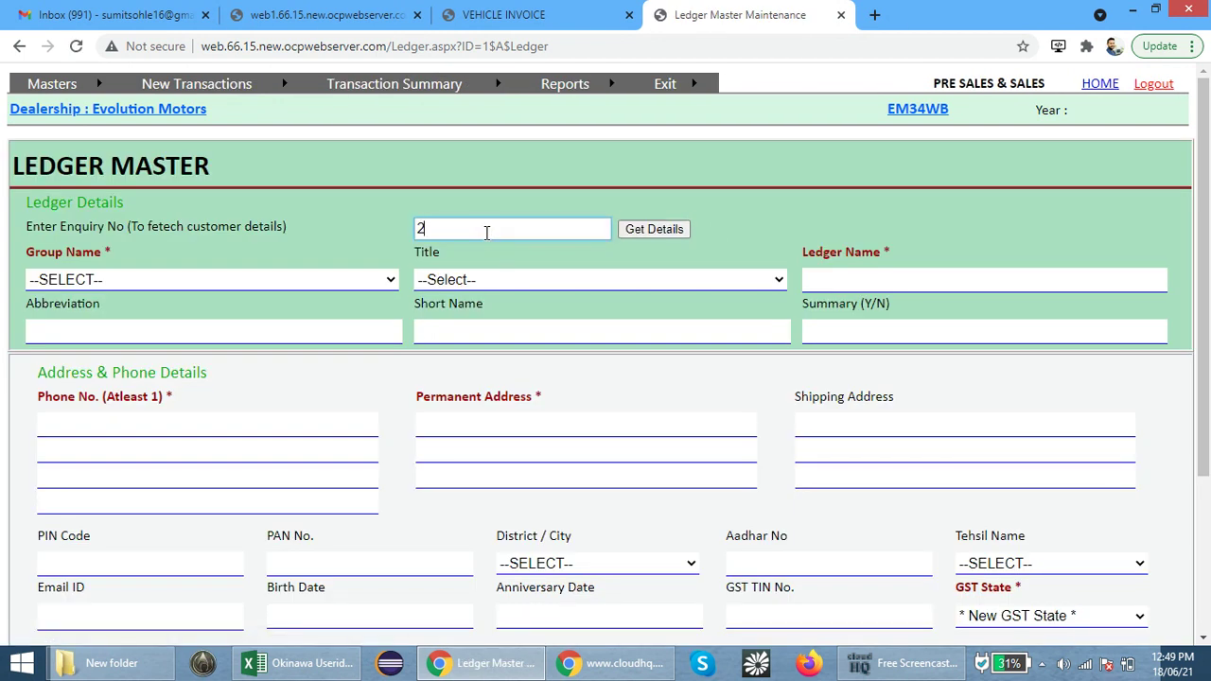
{"action": "left_click", "coordinate": [641, 231]}
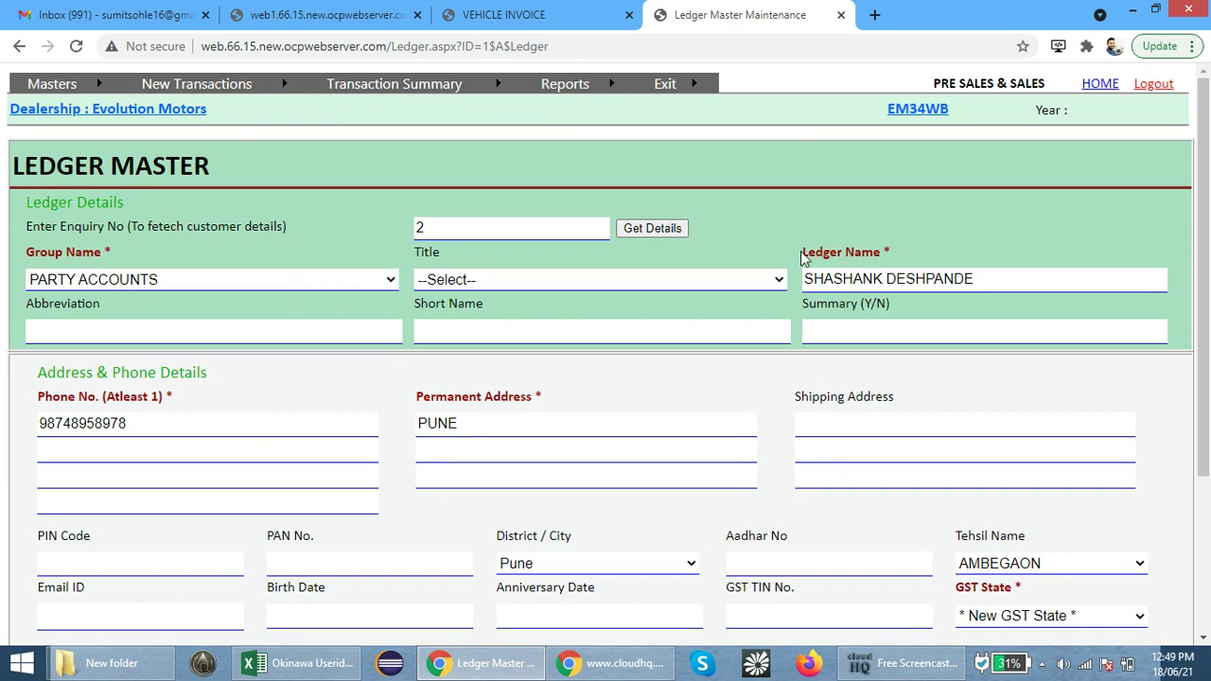
{"action": "left_click_drag", "start_coordinate": [804, 253], "coordinate": [925, 257]}
{"action": "left_click_drag", "start_coordinate": [138, 255], "coordinate": [4, 275]}
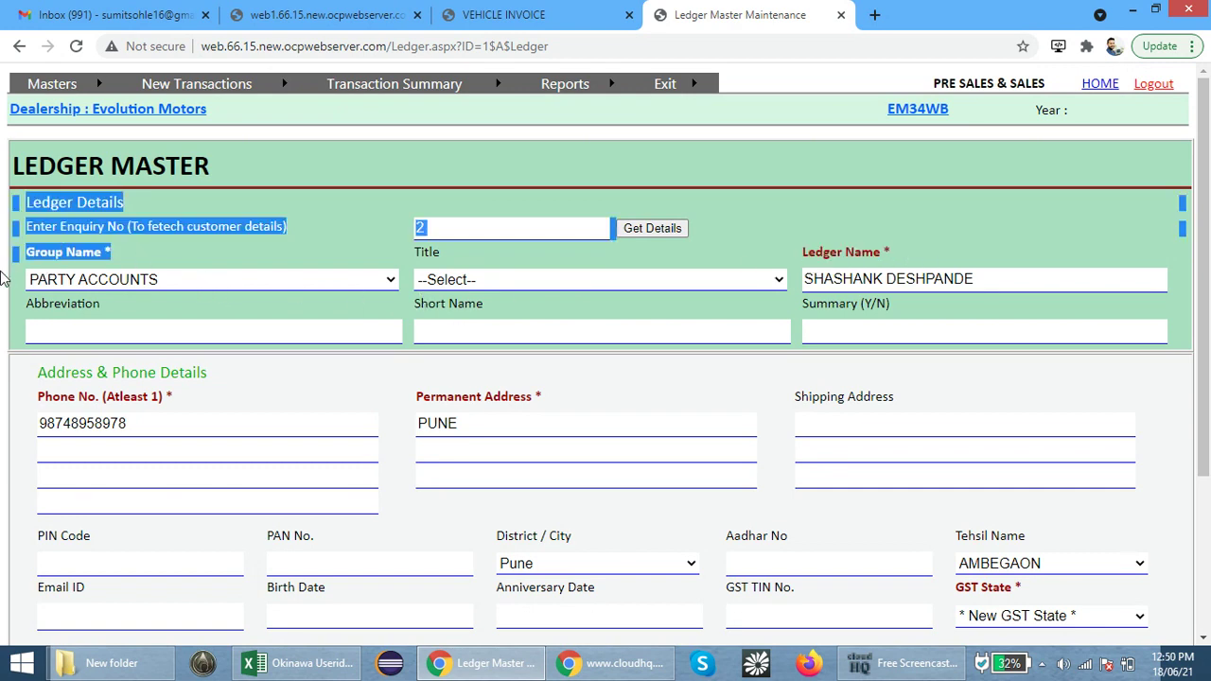
{"action": "left_click", "coordinate": [750, 397]}
Set GST State to MAHARASHTRA and save the new customer ledger
{"action": "scroll", "coordinate": [766, 445], "scroll_direction": "down", "scroll_amount": 3}
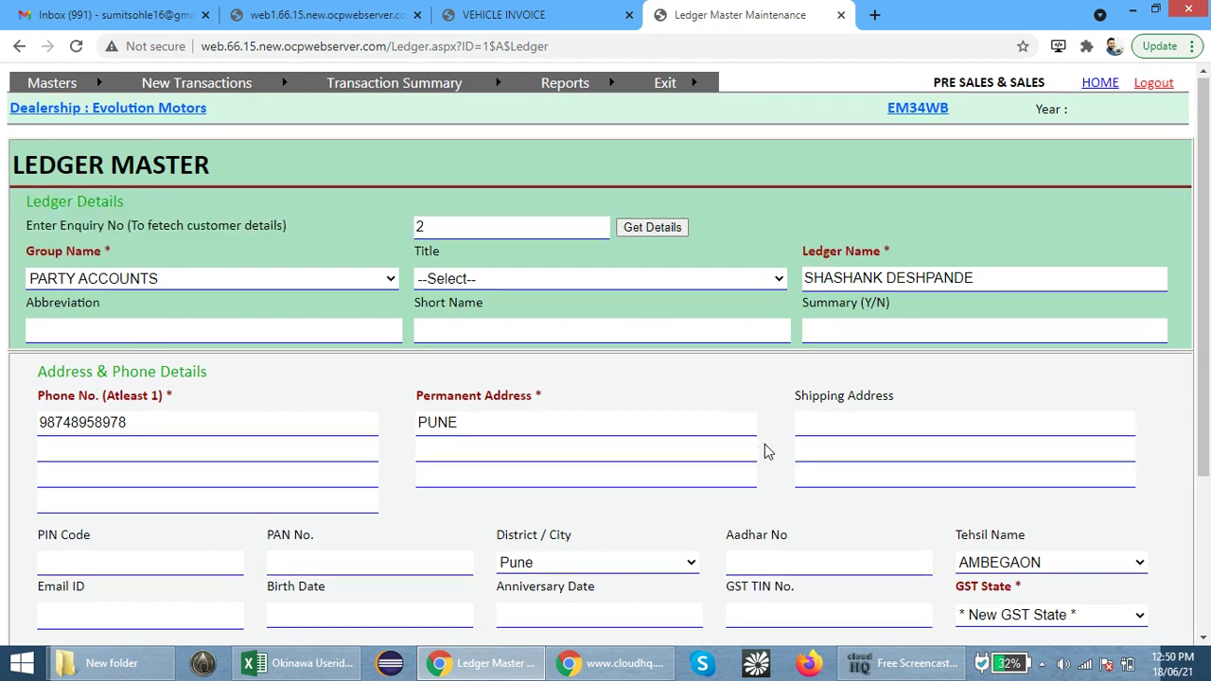
{"action": "left_click_drag", "start_coordinate": [957, 362], "coordinate": [1031, 395]}
{"action": "left_click", "coordinate": [1032, 395]}
{"action": "type", "text": "mah"}
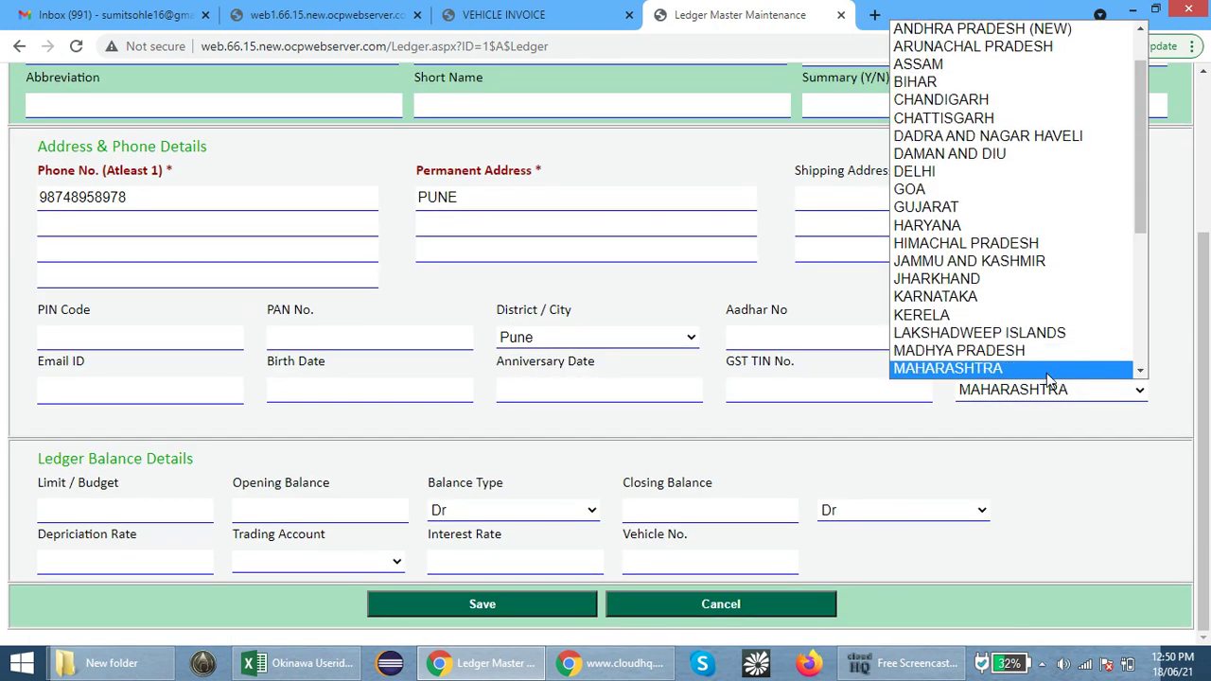
{"action": "left_click", "coordinate": [1047, 371]}
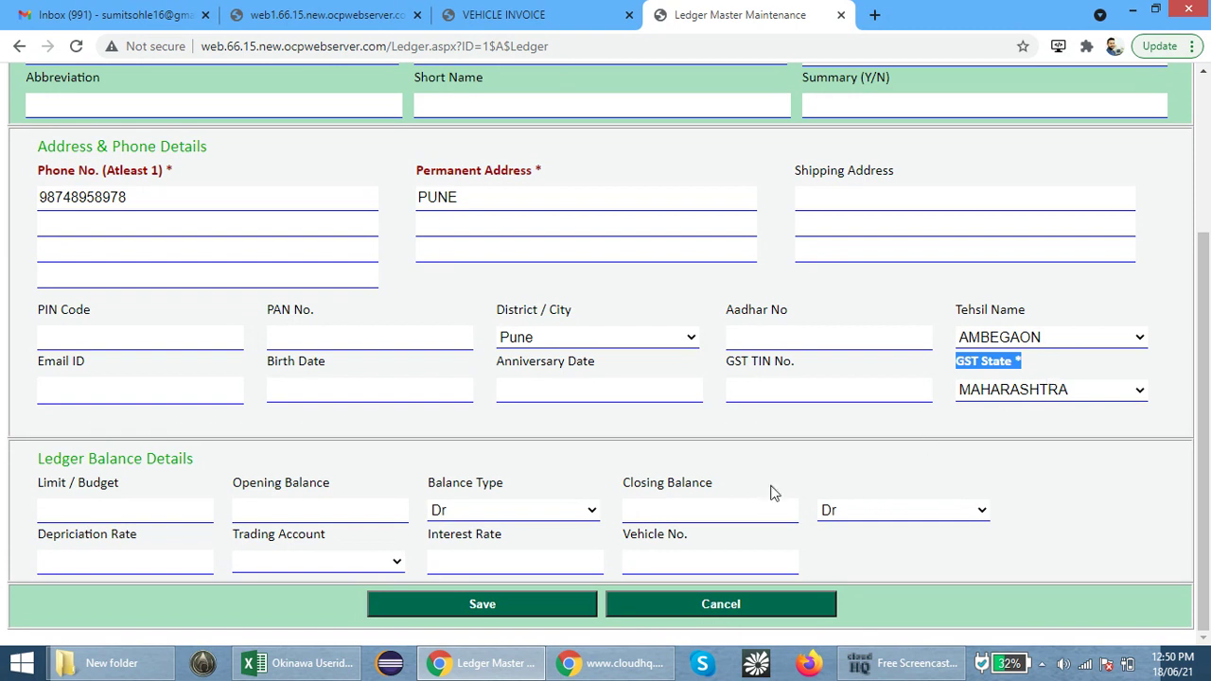
{"action": "left_click", "coordinate": [451, 597]}
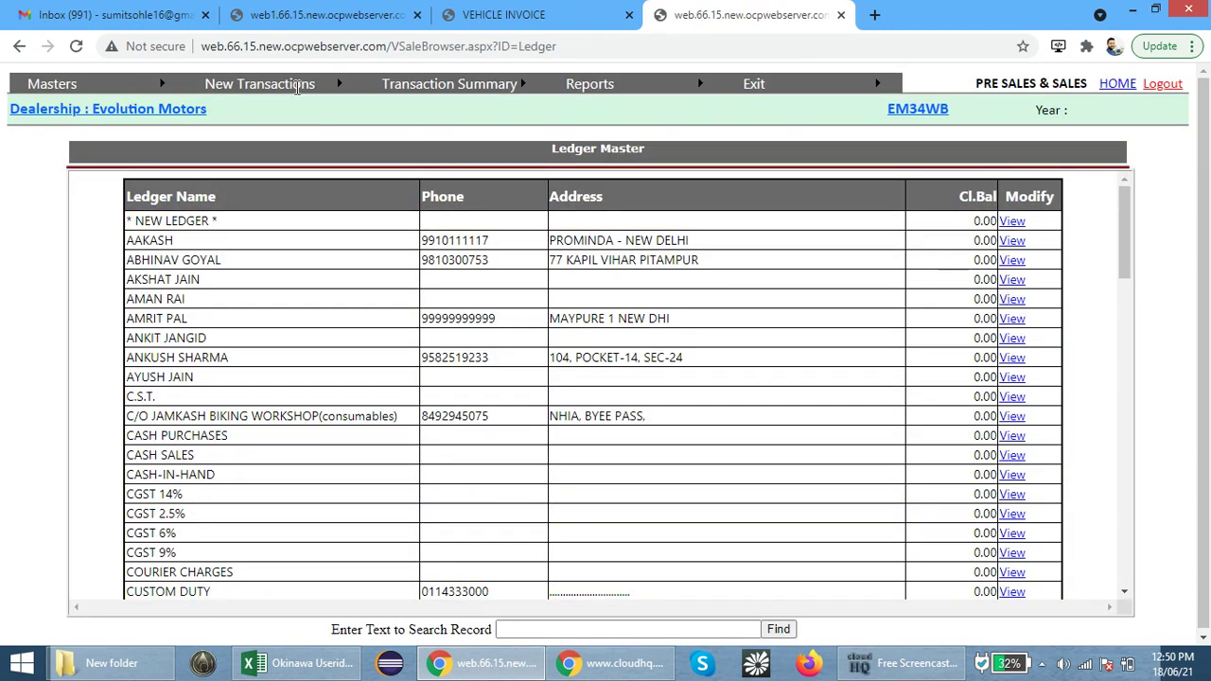
From New Transactions > Booking, open the booking form for enquiry 2
{"action": "mouse_move", "coordinate": [297, 84]}
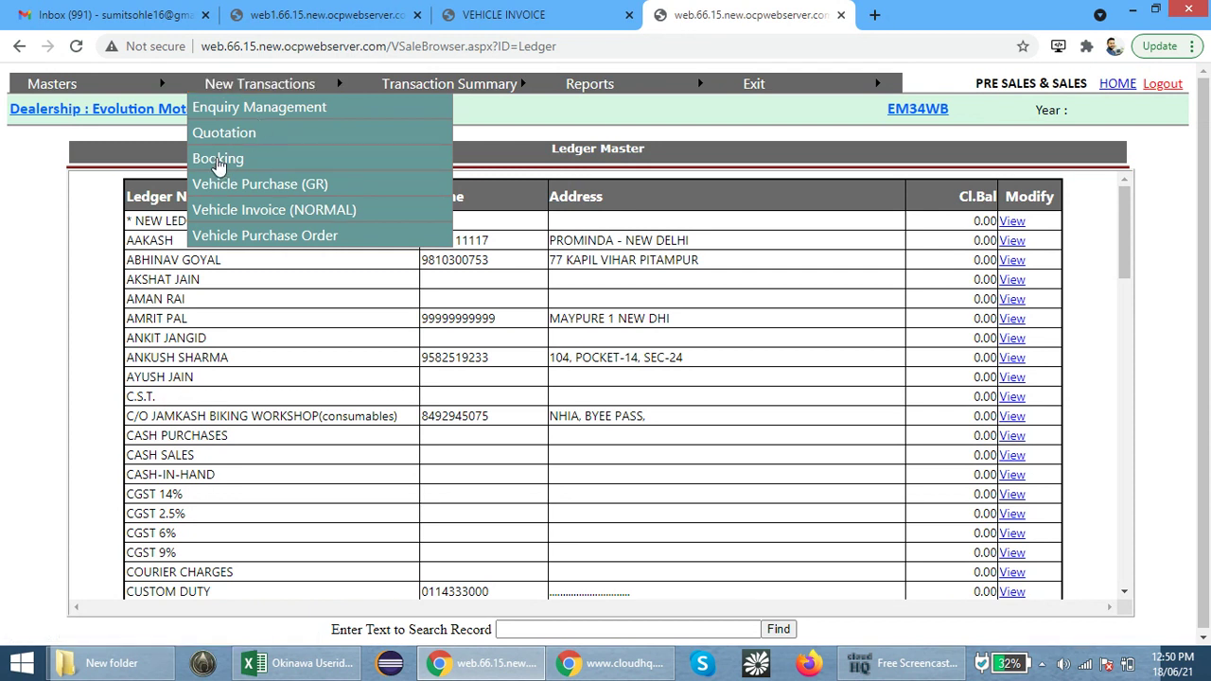
{"action": "left_click", "coordinate": [221, 159]}
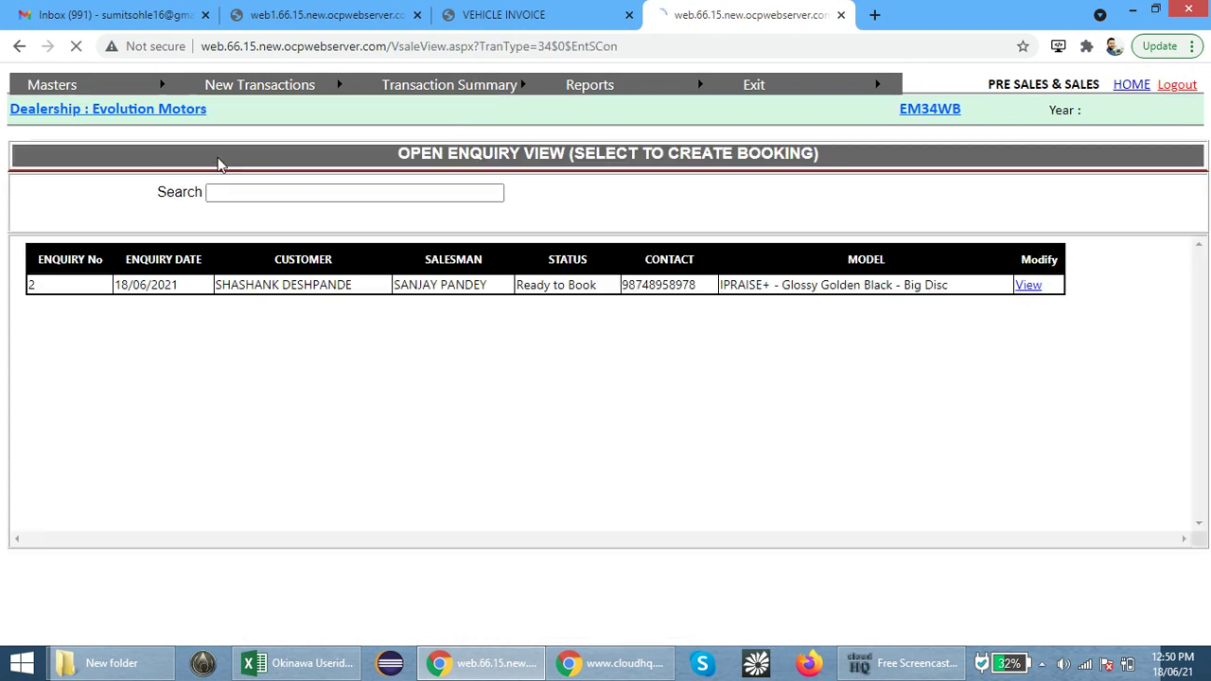
{"action": "left_click_drag", "start_coordinate": [359, 286], "coordinate": [227, 285]}
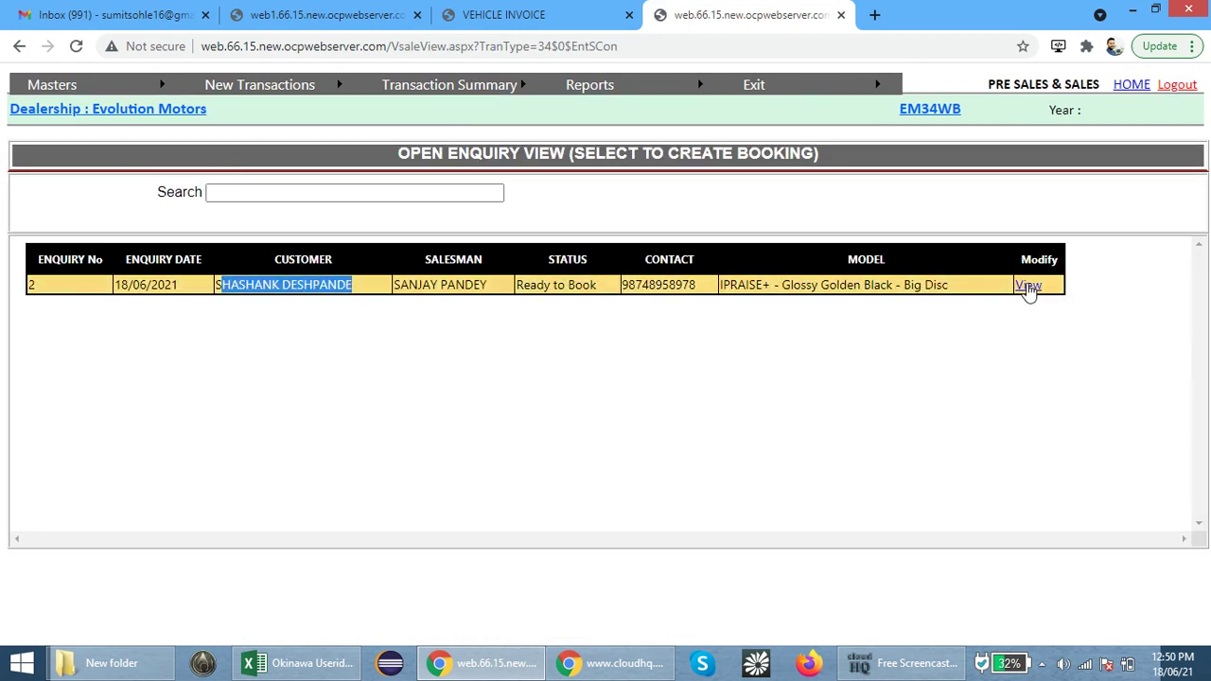
{"action": "left_click", "coordinate": [1028, 286]}
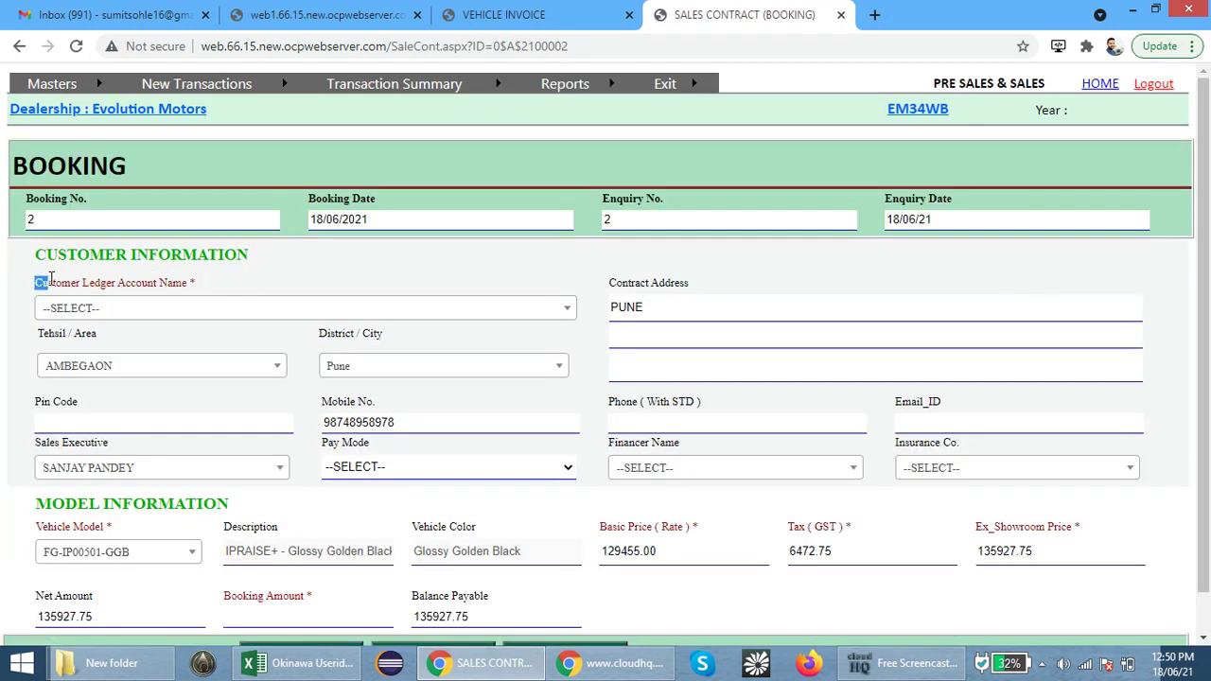
Select the customer's ledger account, enter booking amount 0.01, and save booking 2
{"action": "left_click_drag", "start_coordinate": [36, 282], "coordinate": [227, 289]}
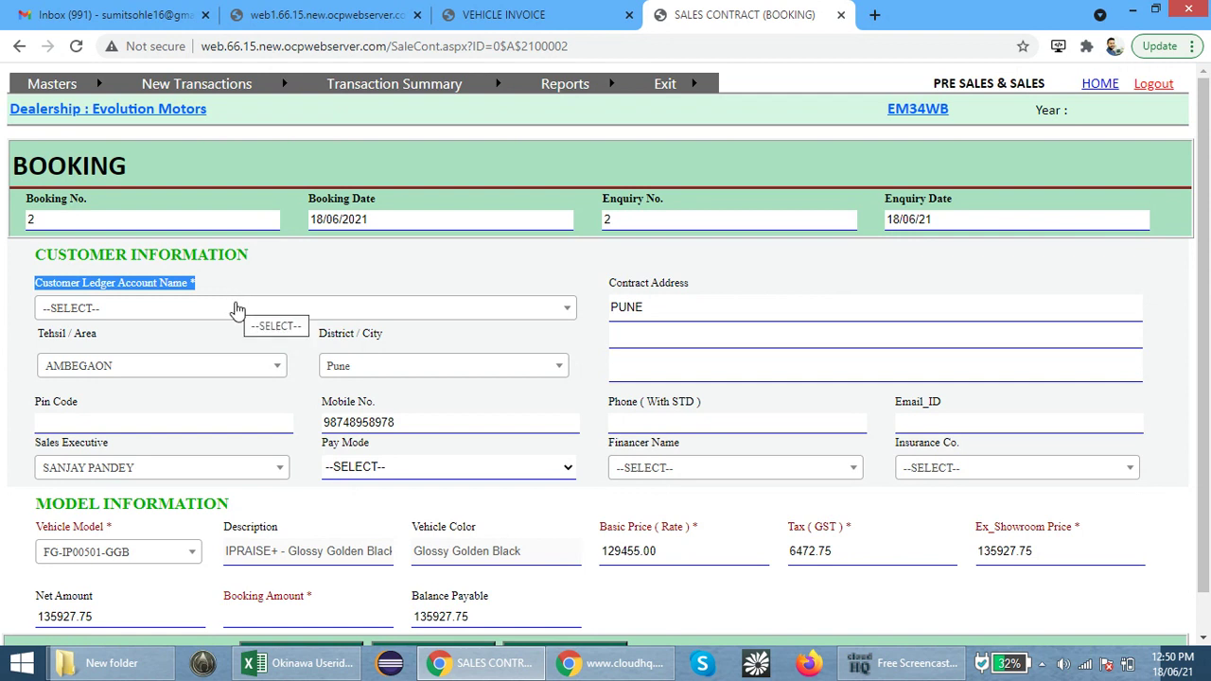
{"action": "left_click", "coordinate": [237, 309]}
{"action": "type", "text": "SH"}
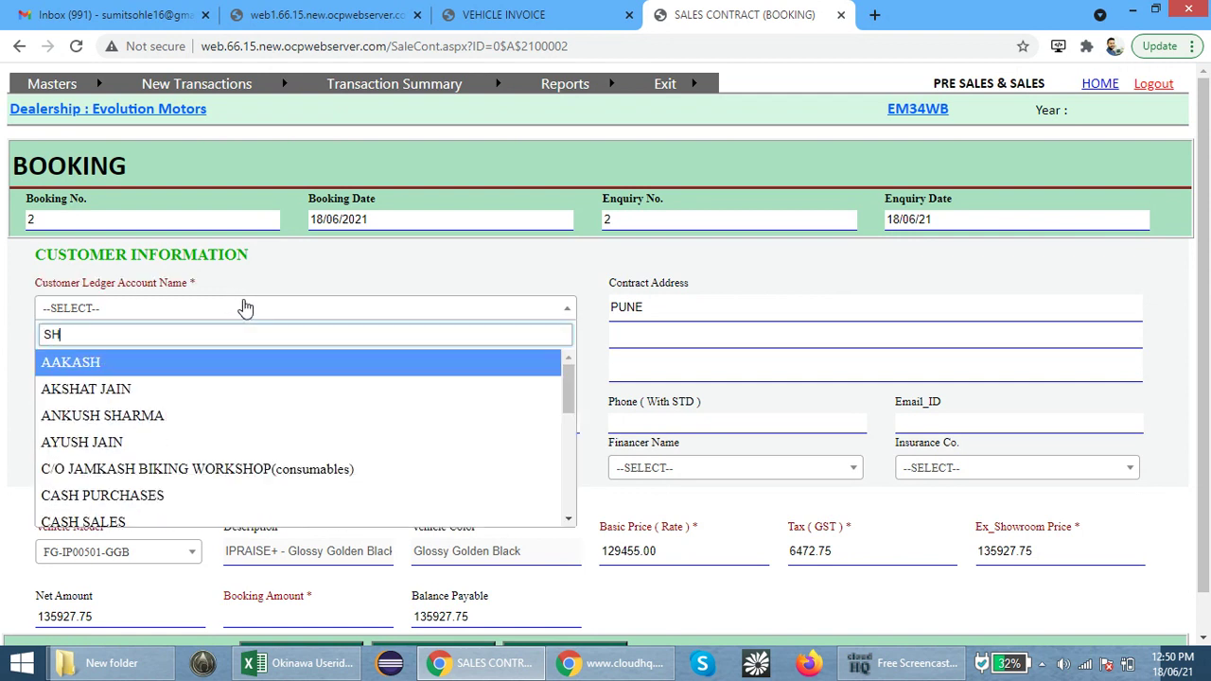
{"action": "type", "text": "AS"}
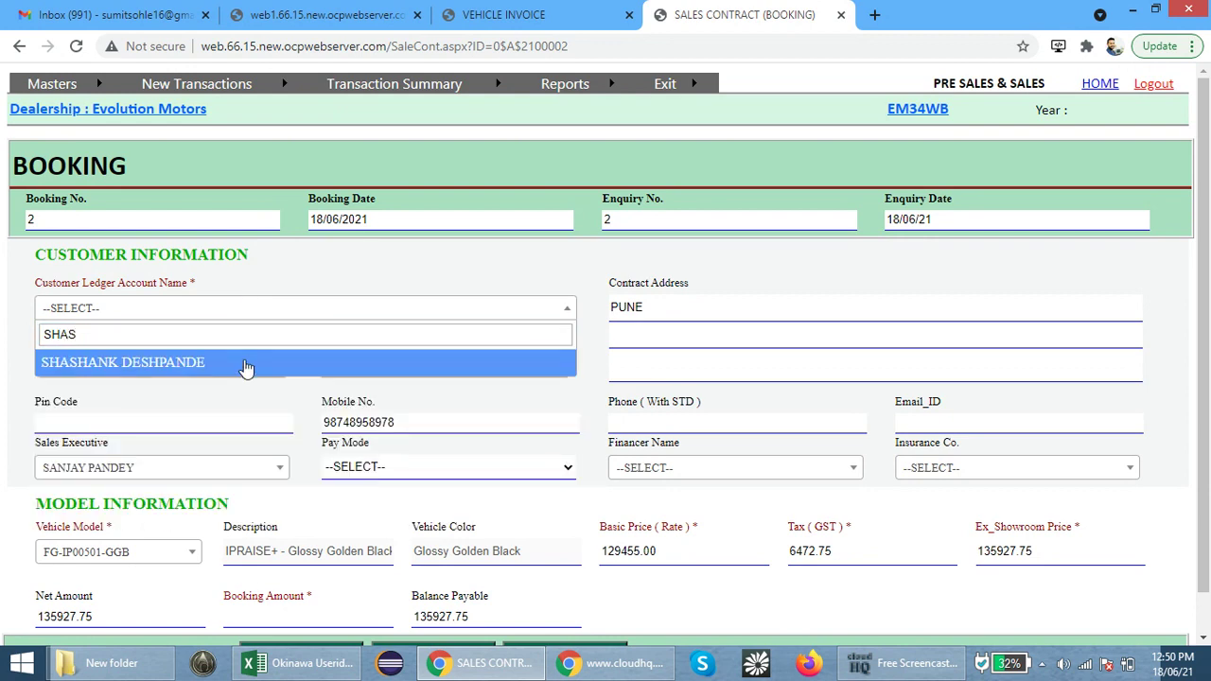
{"action": "left_click", "coordinate": [246, 365]}
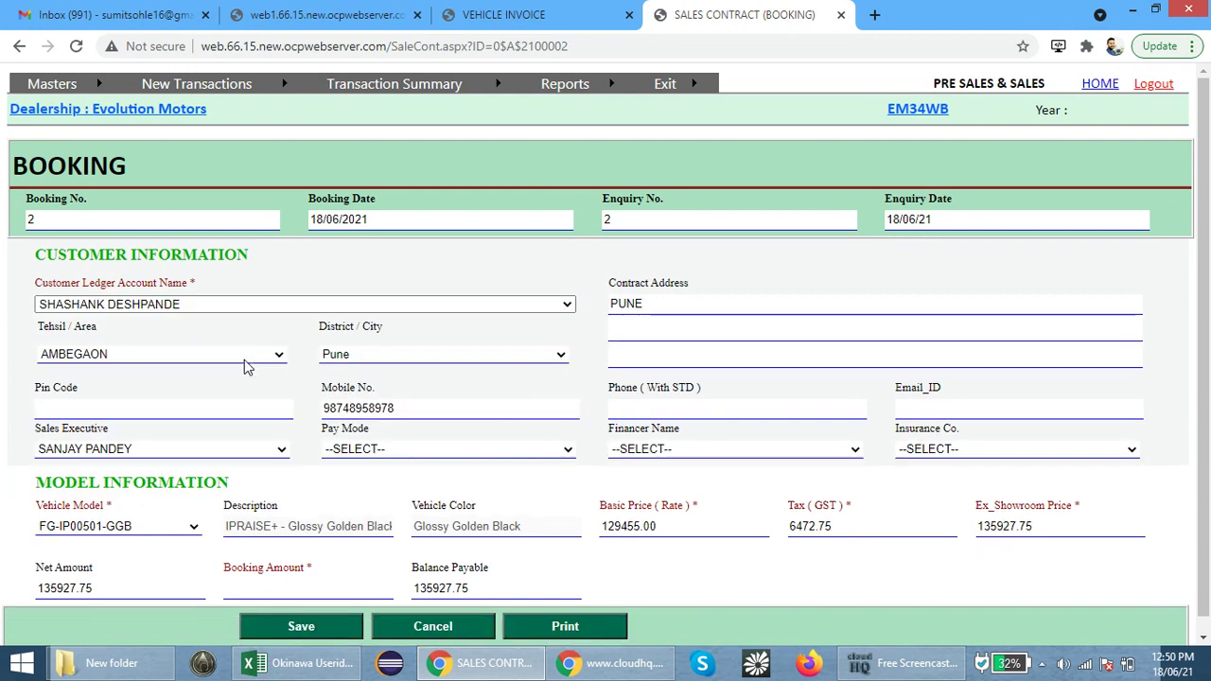
{"action": "scroll", "coordinate": [292, 373], "scroll_direction": "down", "scroll_amount": 1}
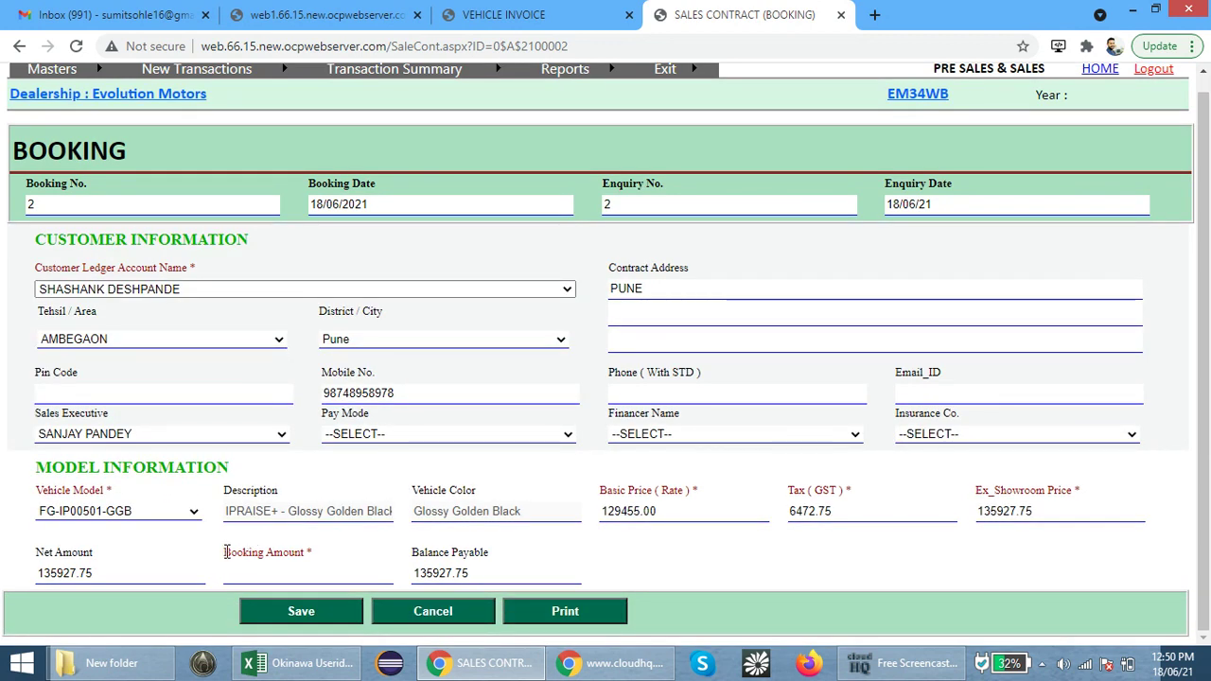
{"action": "left_click_drag", "start_coordinate": [224, 551], "coordinate": [325, 557]}
{"action": "left_click", "coordinate": [321, 573]}
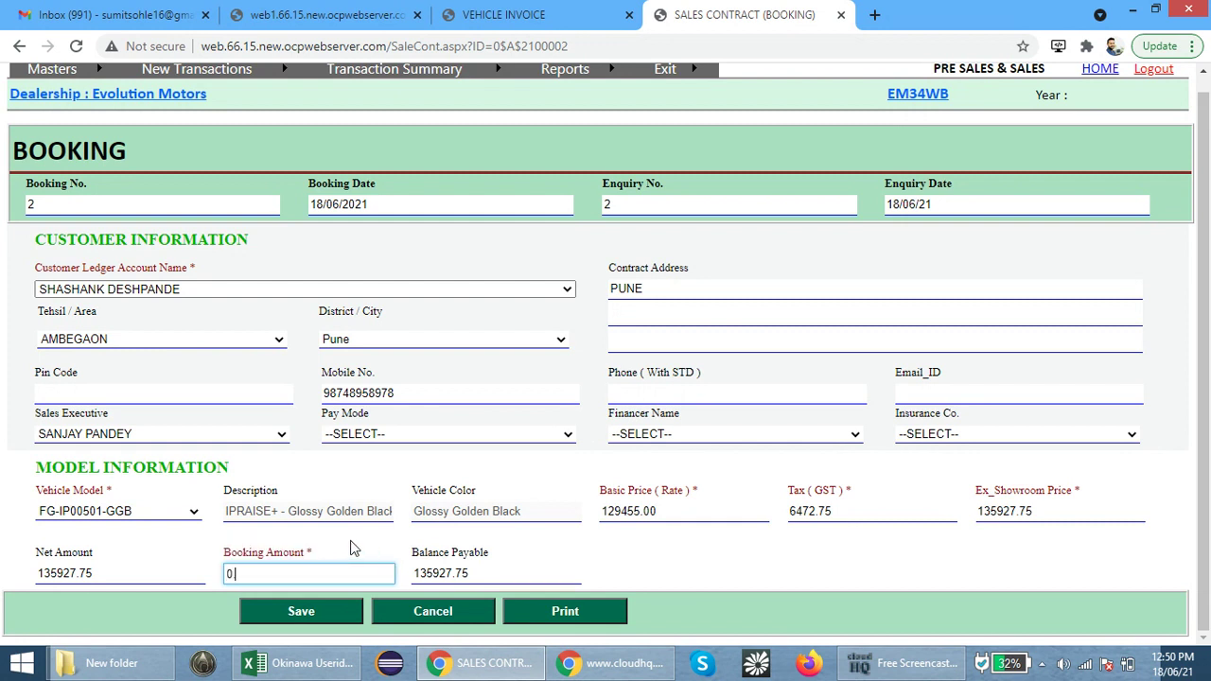
{"action": "type", "text": ".01"}
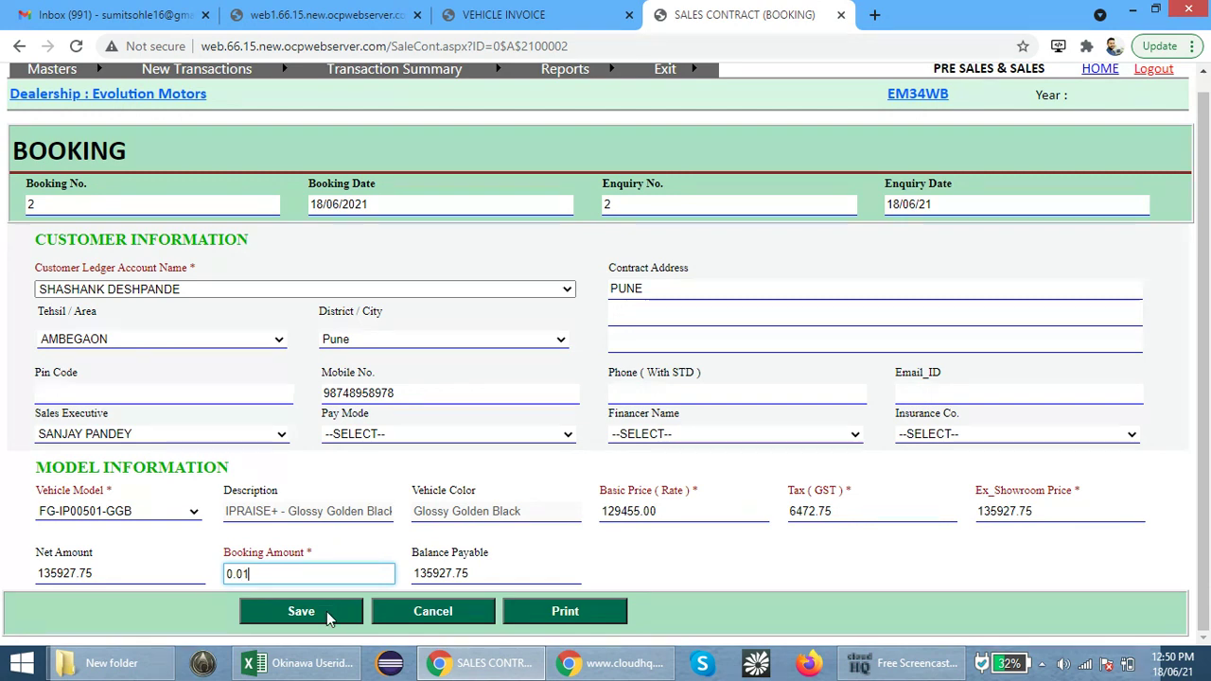
{"action": "left_click", "coordinate": [326, 612]}
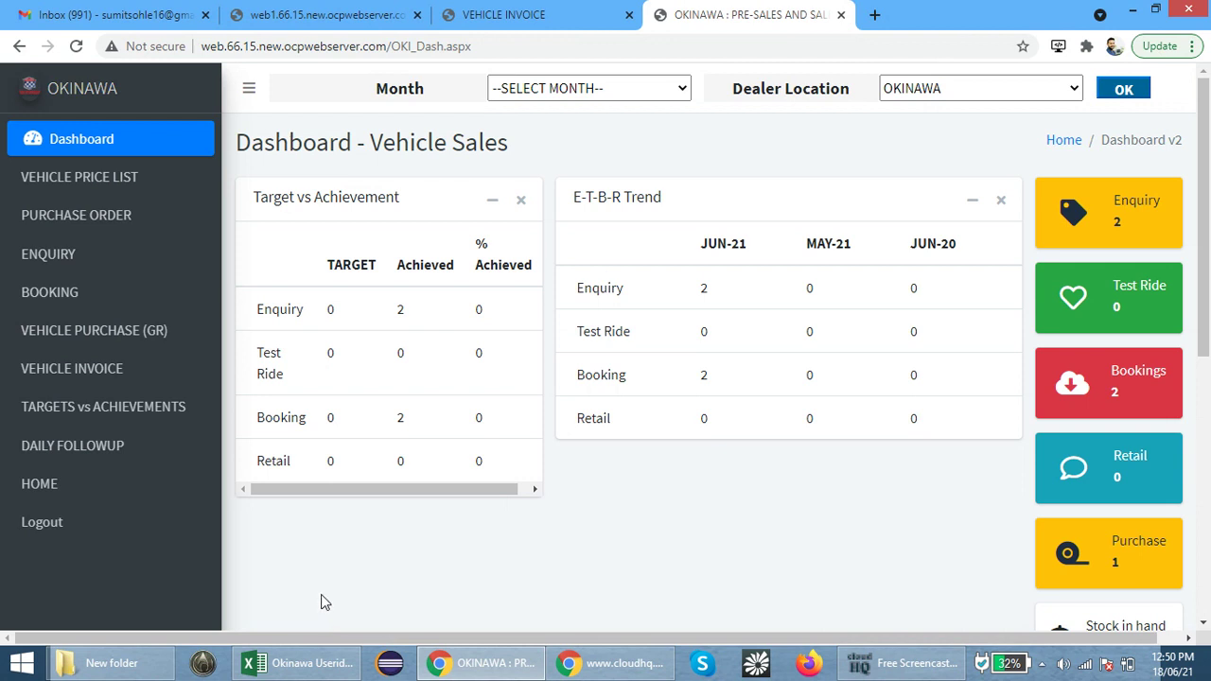
Under Vehicle Invoice > Normal (Enquiry), choose booking 2 to invoice
{"action": "left_click", "coordinate": [118, 378]}
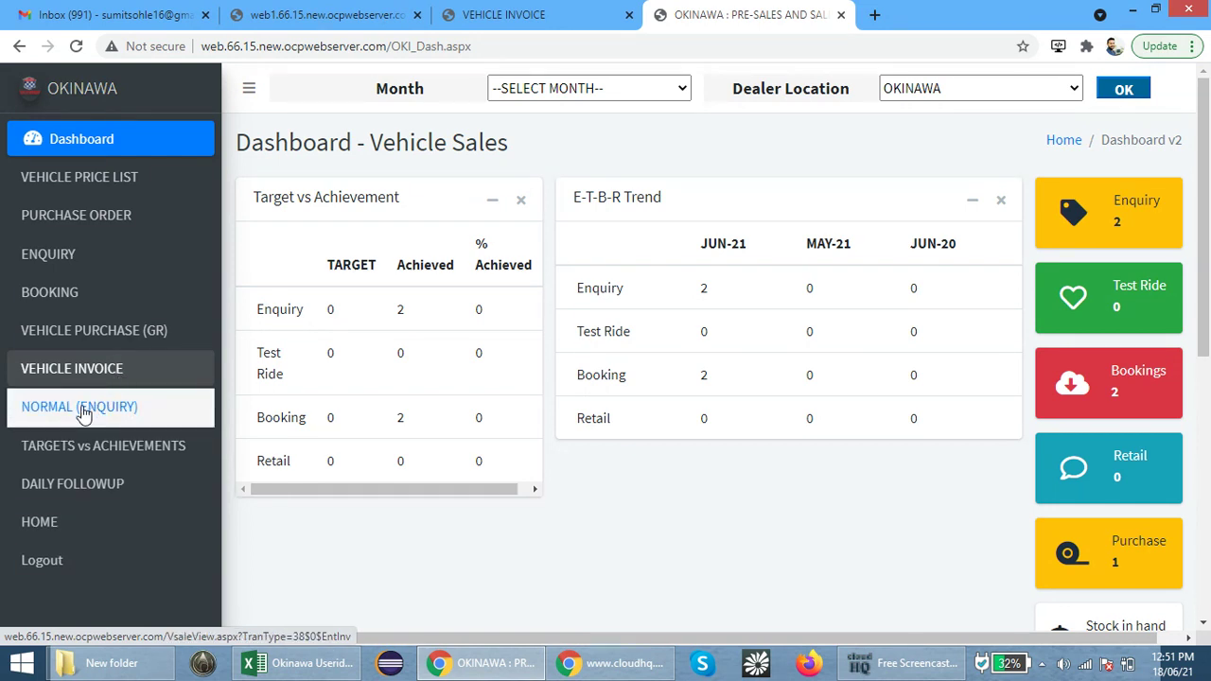
{"action": "left_click", "coordinate": [83, 410]}
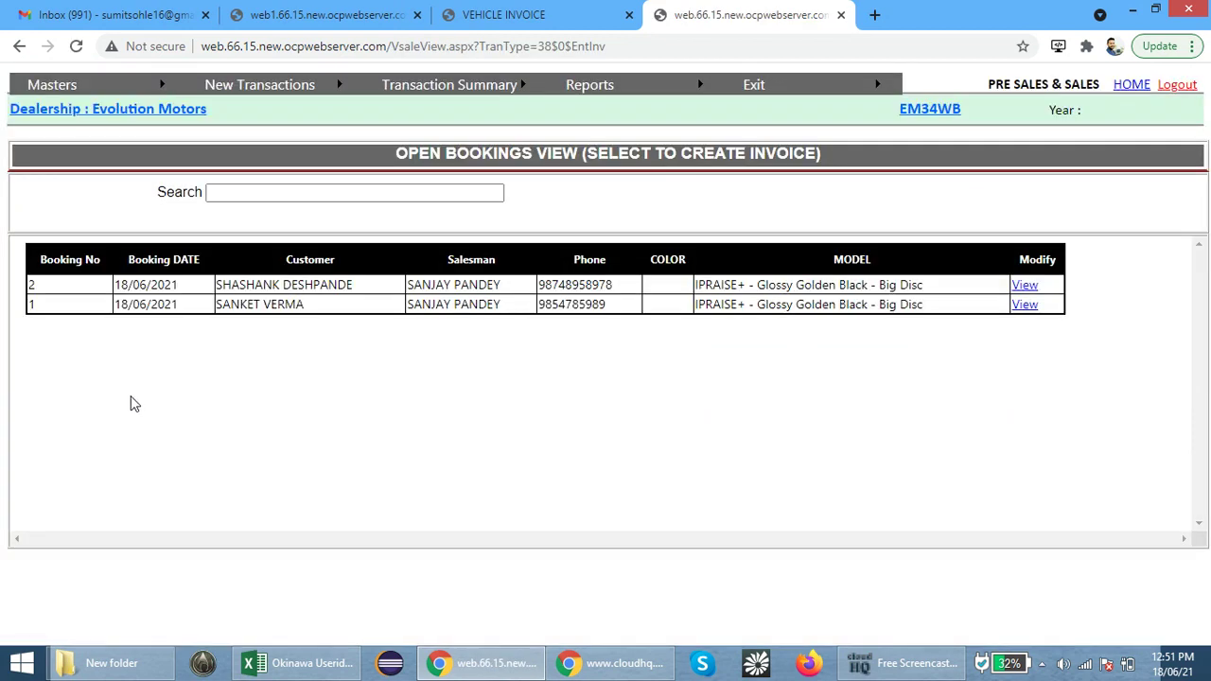
{"action": "left_click_drag", "start_coordinate": [360, 287], "coordinate": [200, 289]}
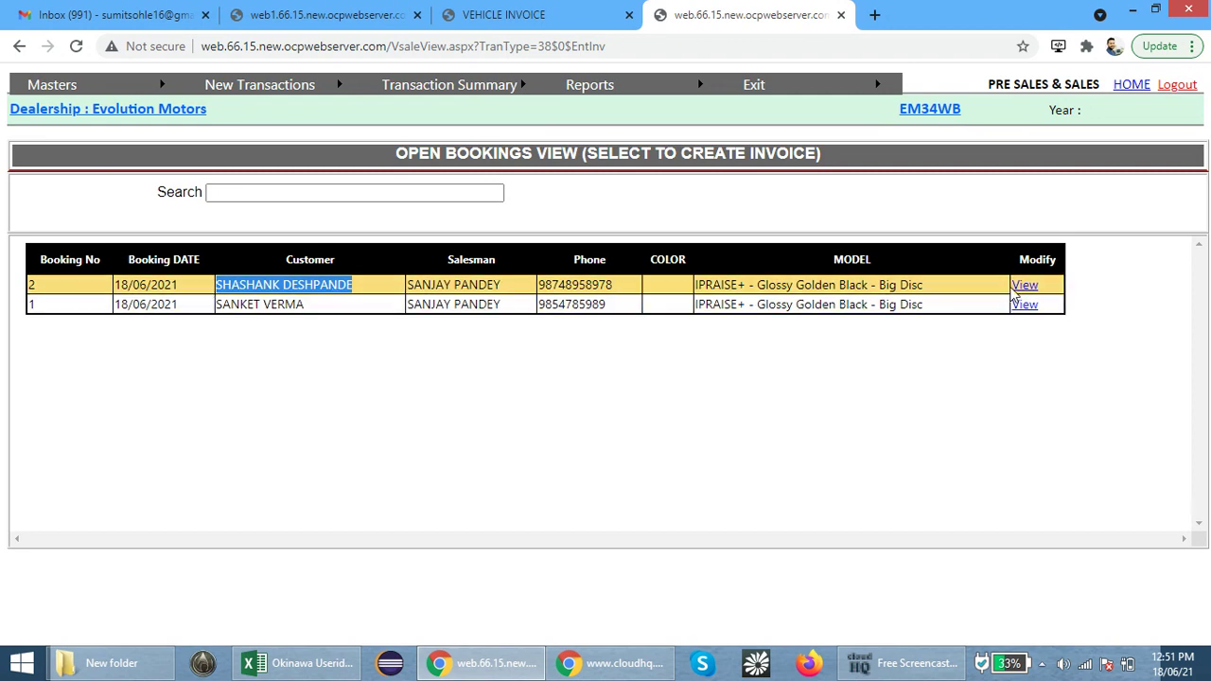
{"action": "left_click", "coordinate": [1020, 288]}
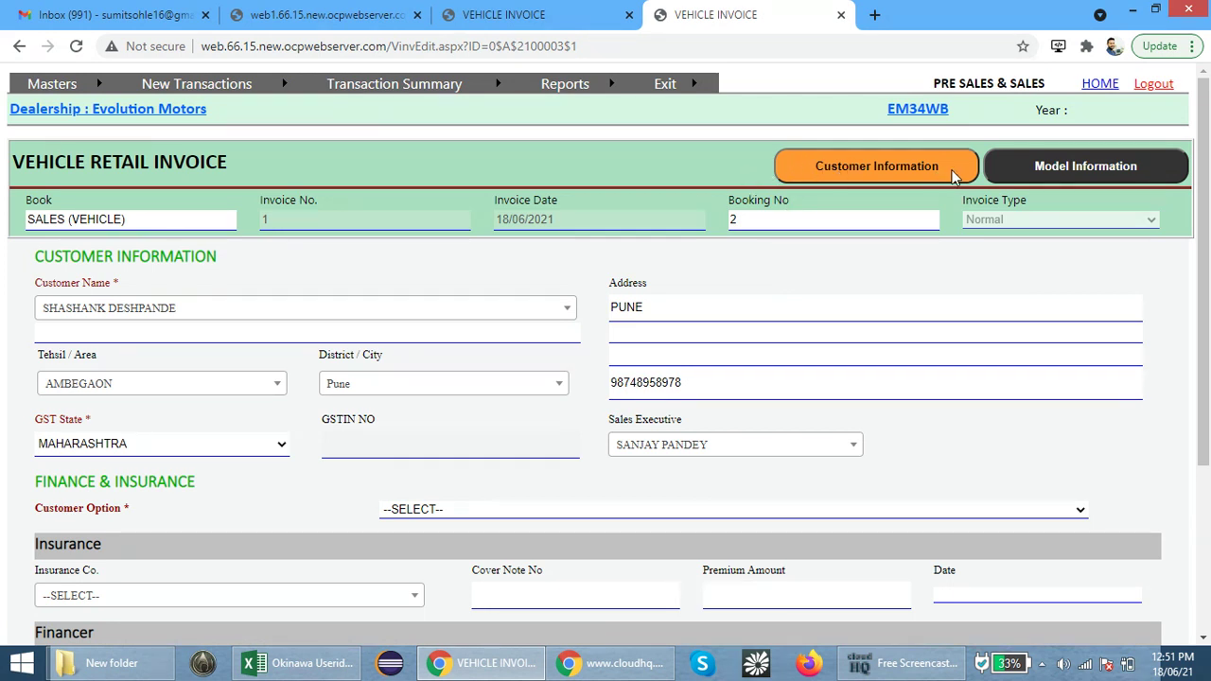
Set the invoice's Customer Option to Finance
{"action": "left_click", "coordinate": [1074, 176]}
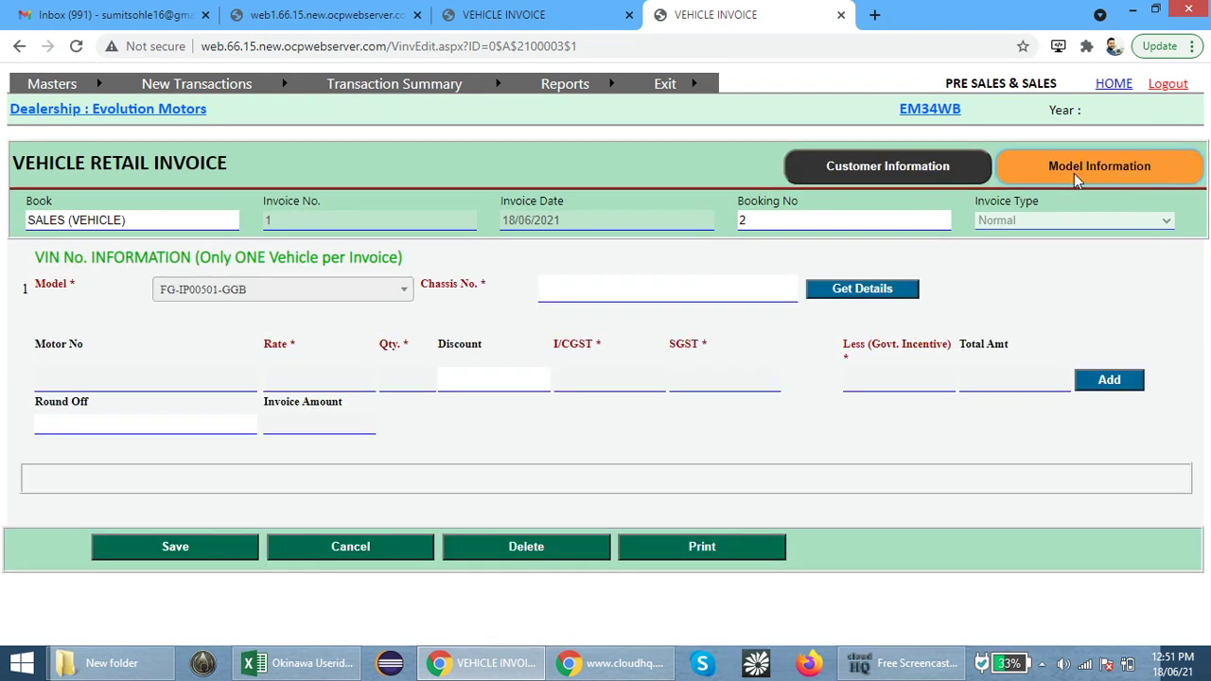
{"action": "left_click", "coordinate": [886, 165]}
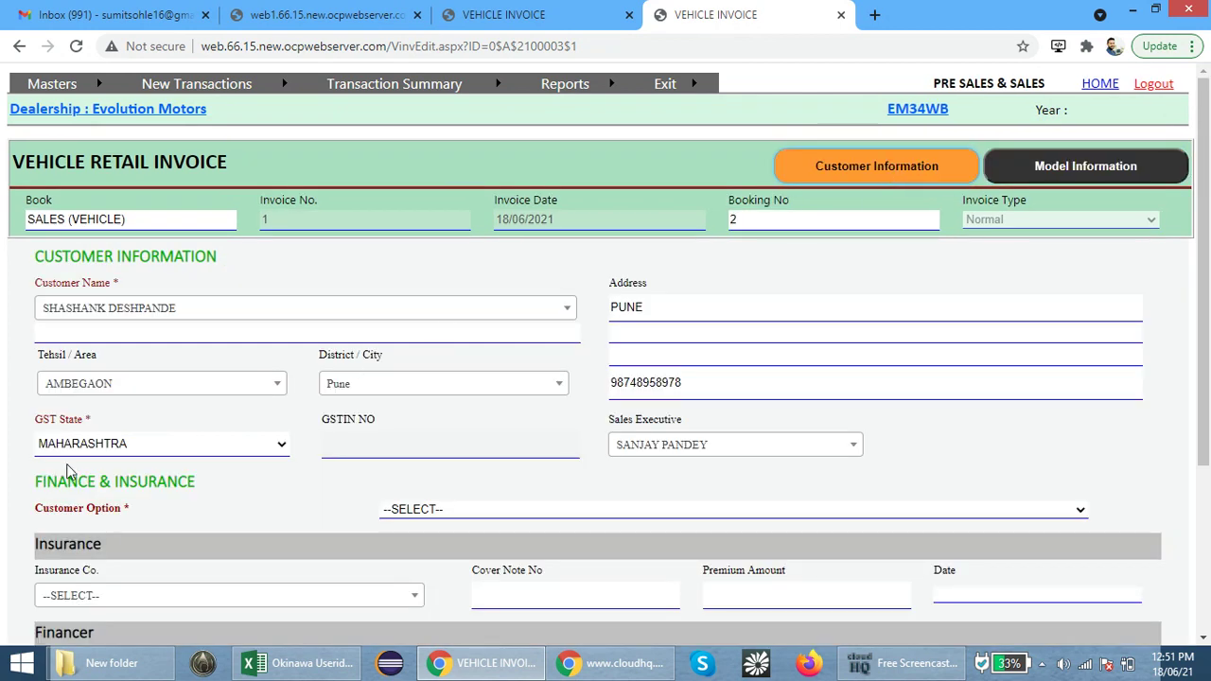
{"action": "scroll", "coordinate": [66, 470], "scroll_direction": "down", "scroll_amount": 1}
{"action": "left_click_drag", "start_coordinate": [42, 417], "coordinate": [115, 419]}
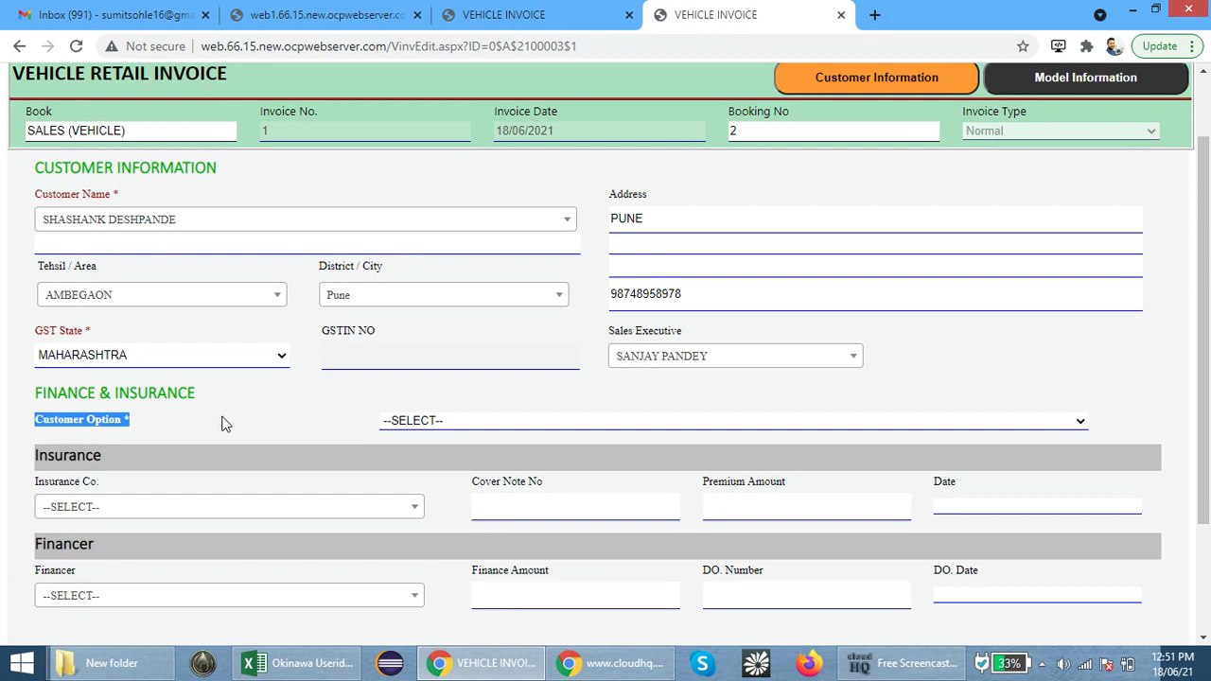
{"action": "left_click", "coordinate": [412, 426]}
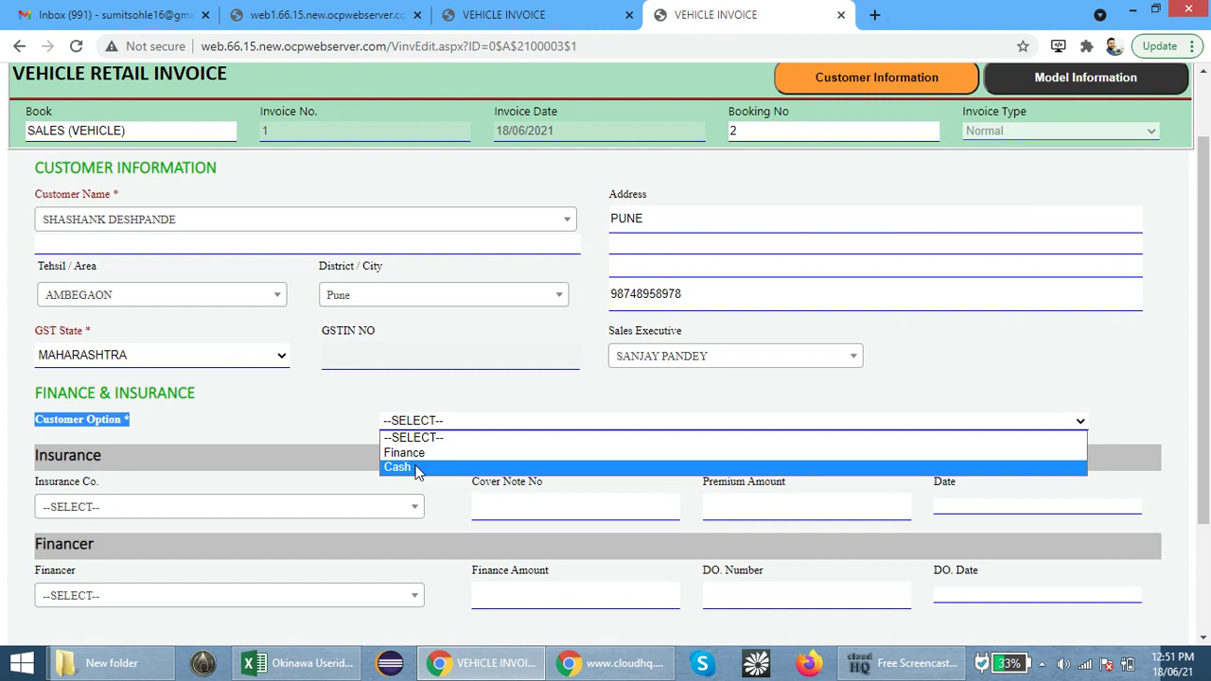
{"action": "left_click", "coordinate": [416, 470]}
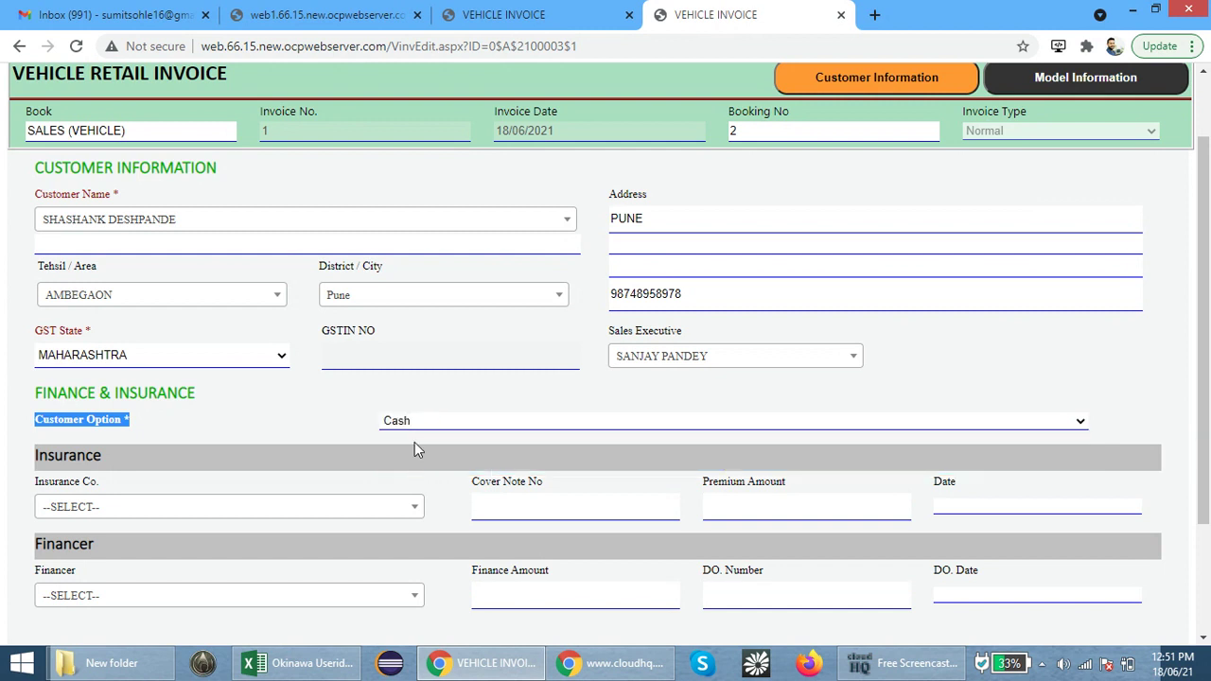
{"action": "left_click", "coordinate": [419, 428]}
{"action": "left_click", "coordinate": [413, 448]}
Choose BAJAJ FINSERV as the financer
{"action": "scroll", "coordinate": [360, 458], "scroll_direction": "down", "scroll_amount": 3}
{"action": "left_click_drag", "start_coordinate": [36, 410], "coordinate": [132, 417]}
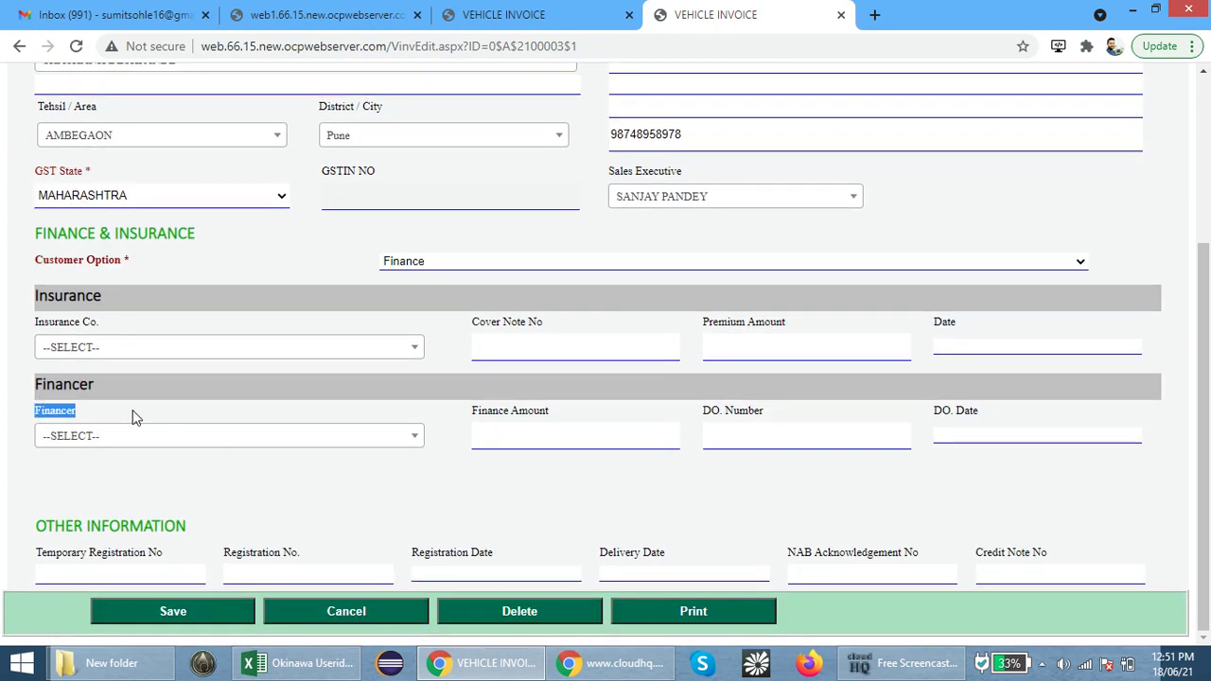
{"action": "left_click", "coordinate": [149, 441]}
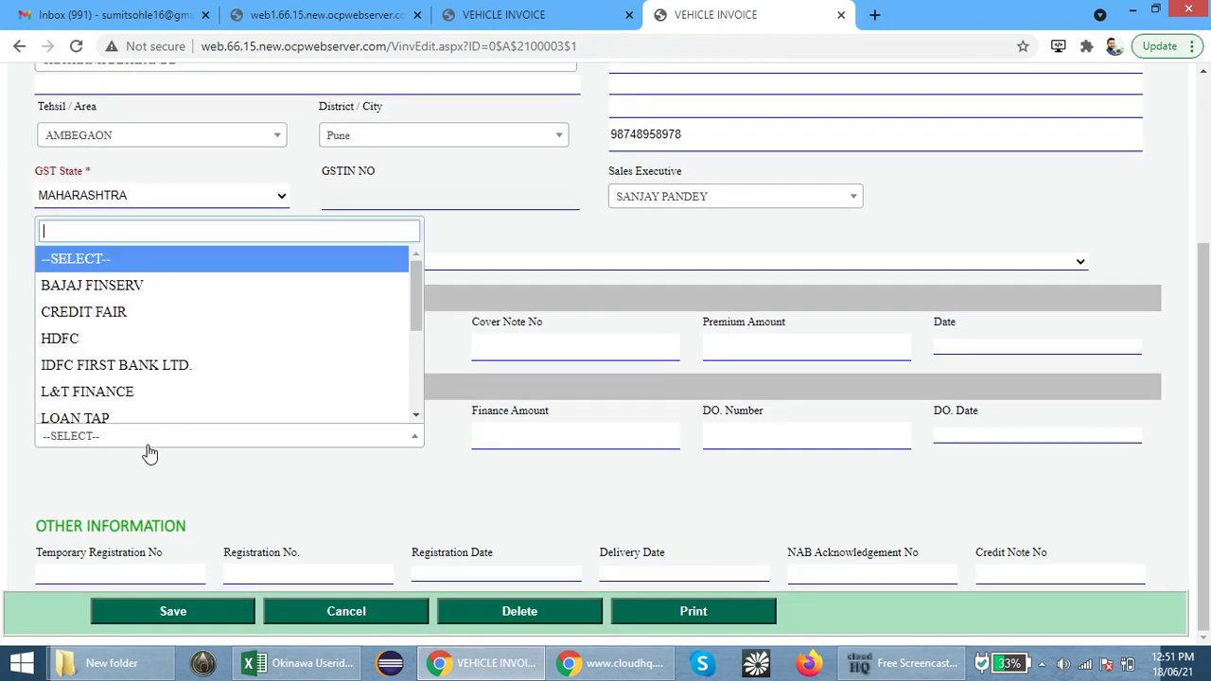
{"action": "left_click", "coordinate": [181, 298]}
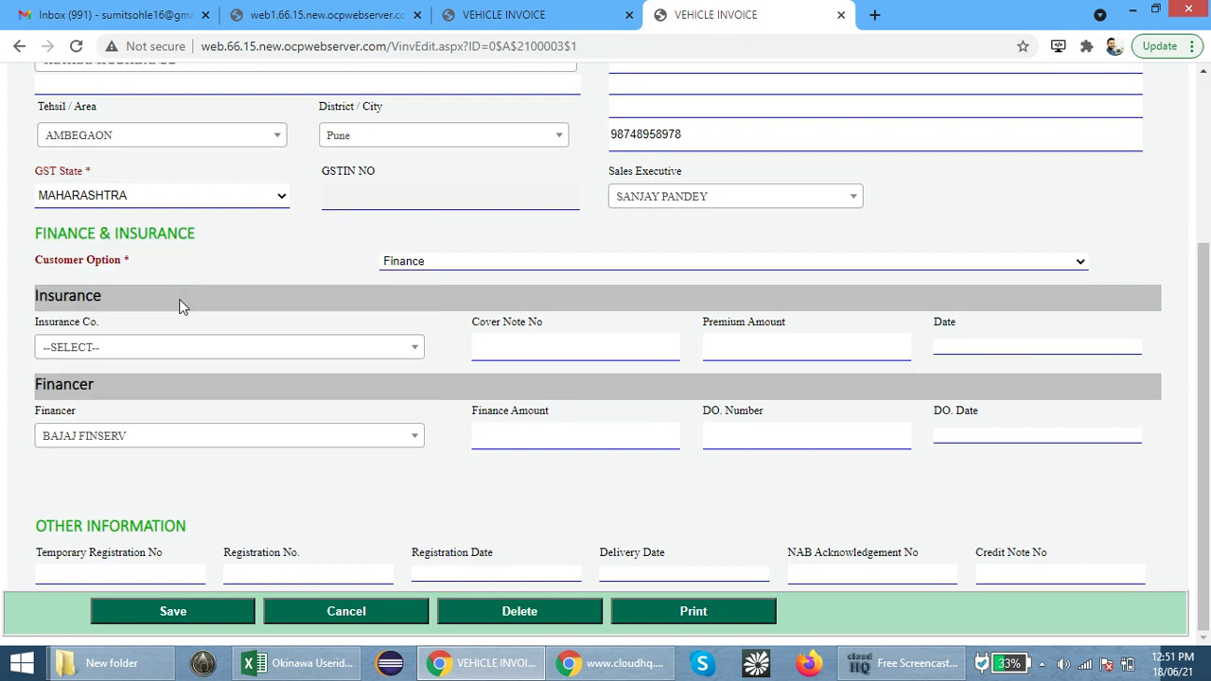
{"action": "left_click", "coordinate": [142, 443]}
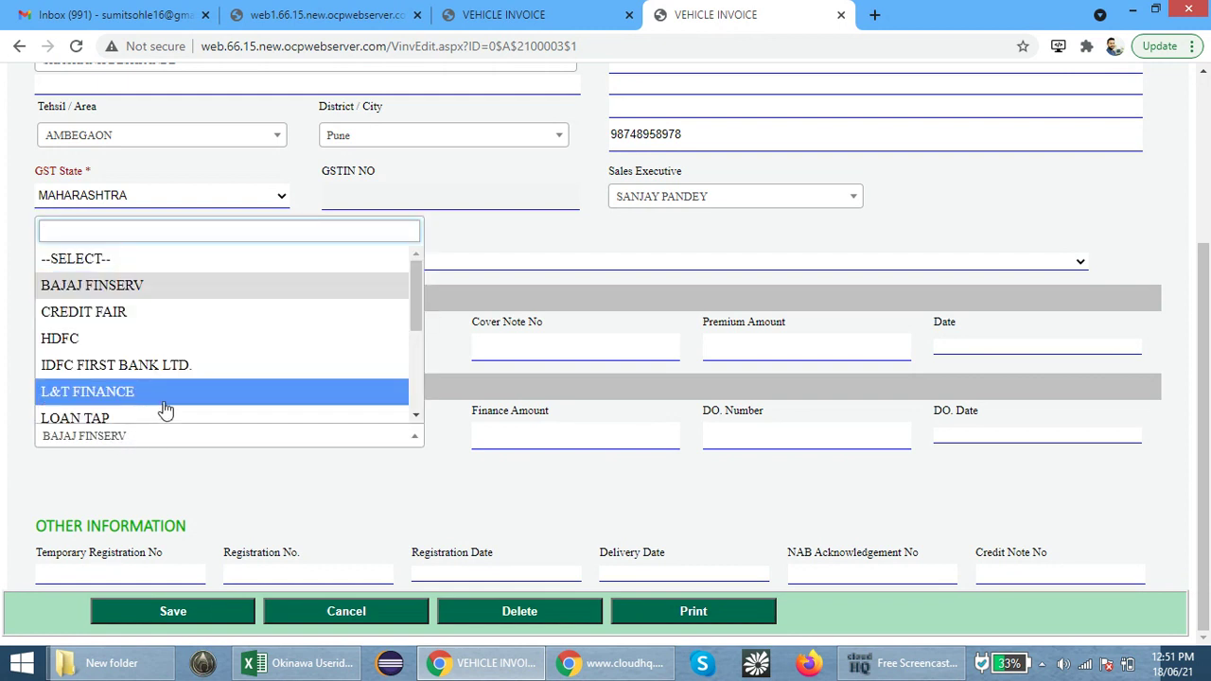
{"action": "scroll", "coordinate": [165, 409], "scroll_direction": "down", "scroll_amount": 3}
{"action": "scroll", "coordinate": [166, 412], "scroll_direction": "up", "scroll_amount": 3}
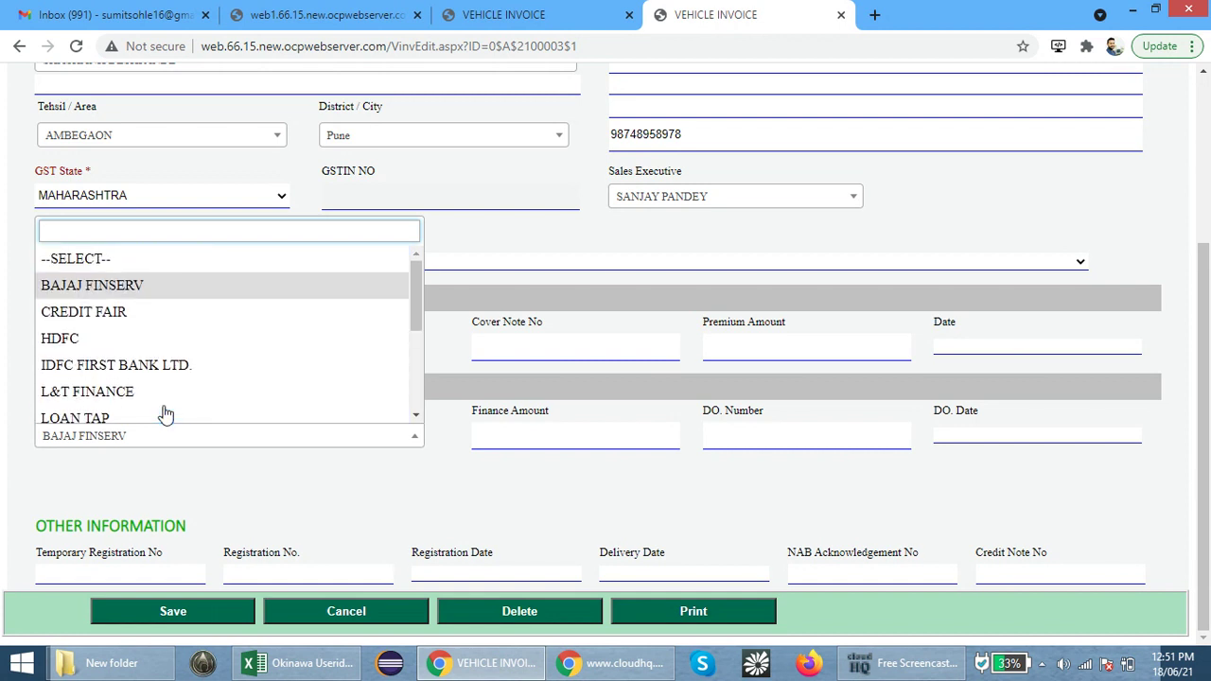
{"action": "scroll", "coordinate": [166, 413], "scroll_direction": "down", "scroll_amount": 2}
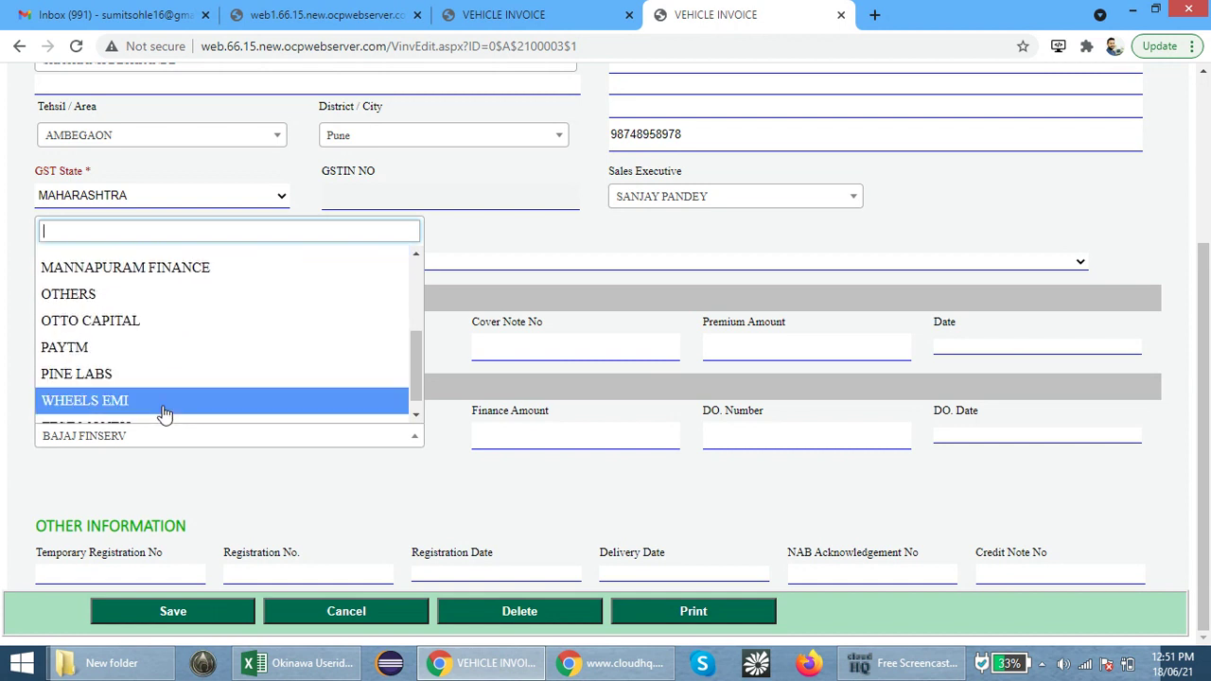
{"action": "left_click", "coordinate": [170, 471]}
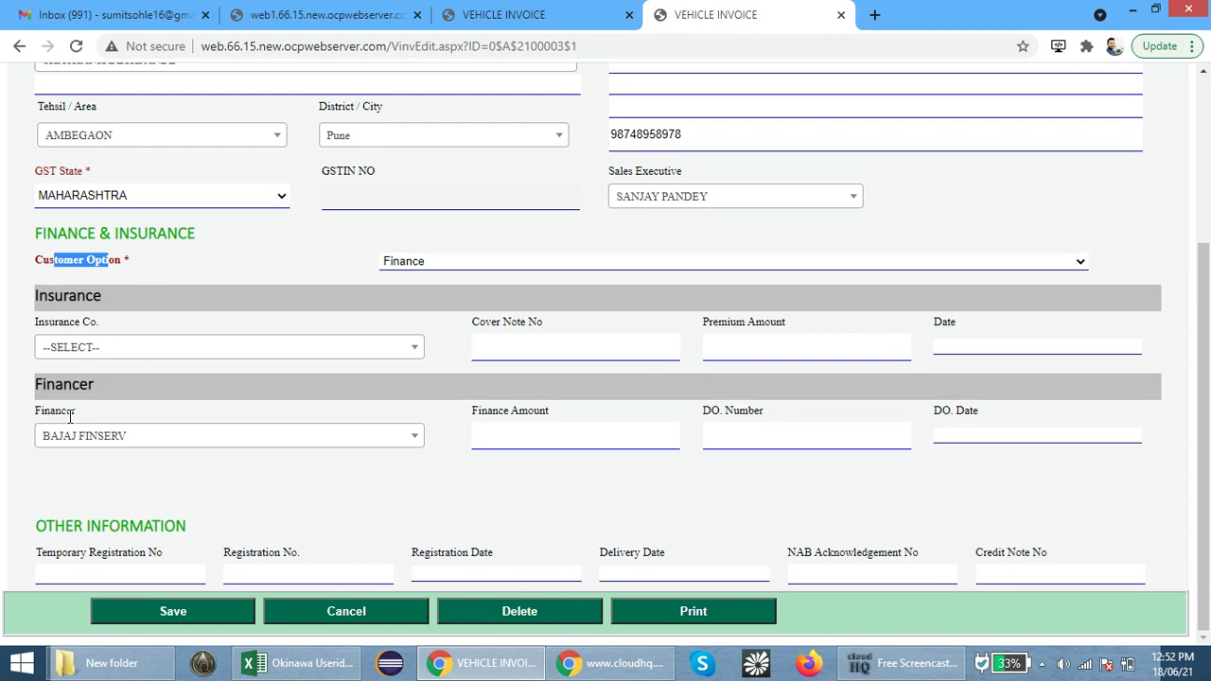
{"action": "scroll", "coordinate": [471, 432], "scroll_direction": "up", "scroll_amount": 3}
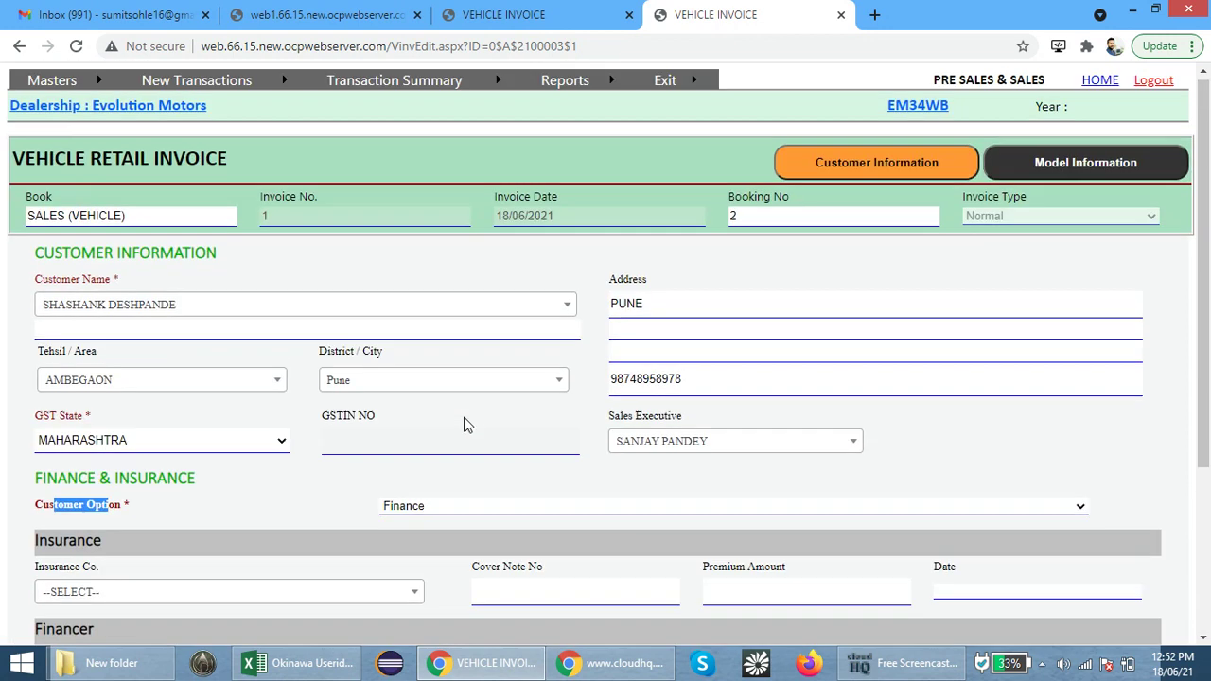
{"action": "left_click", "coordinate": [1081, 178]}
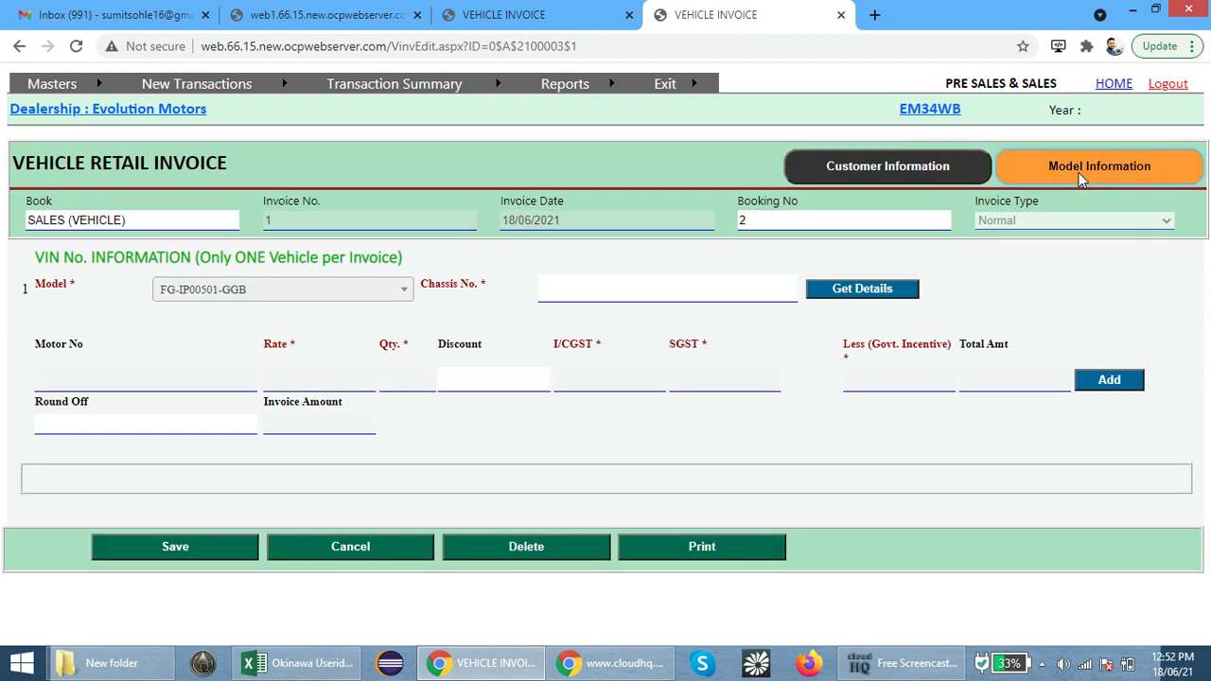
{"action": "left_click", "coordinate": [588, 295]}
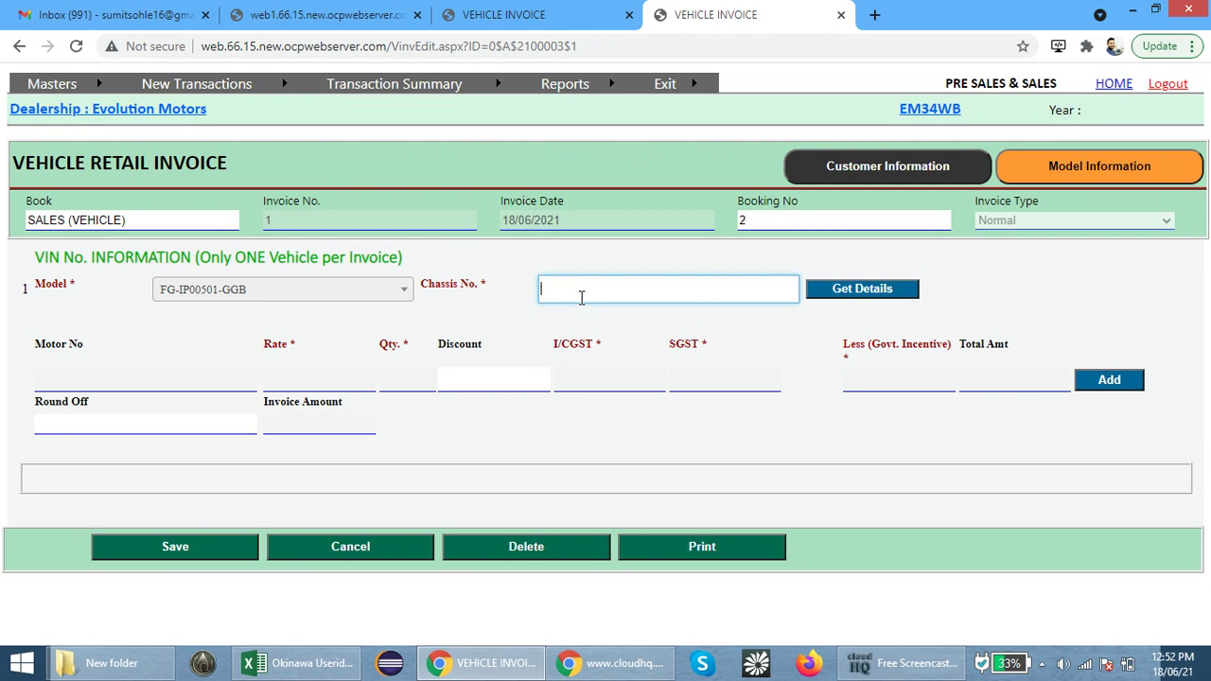
{"action": "type", "text": "M5WEDC"}
{"action": "key", "text": "BackSpace"}
{"action": "key", "text": "BackSpace"}
{"action": "key", "text": "BackSpace"}
{"action": "key", "text": "BackSpace"}
{"action": "key", "text": "BackSpace"}
{"action": "key", "text": "BackSpace"}
{"action": "left_click", "coordinate": [598, 258]}
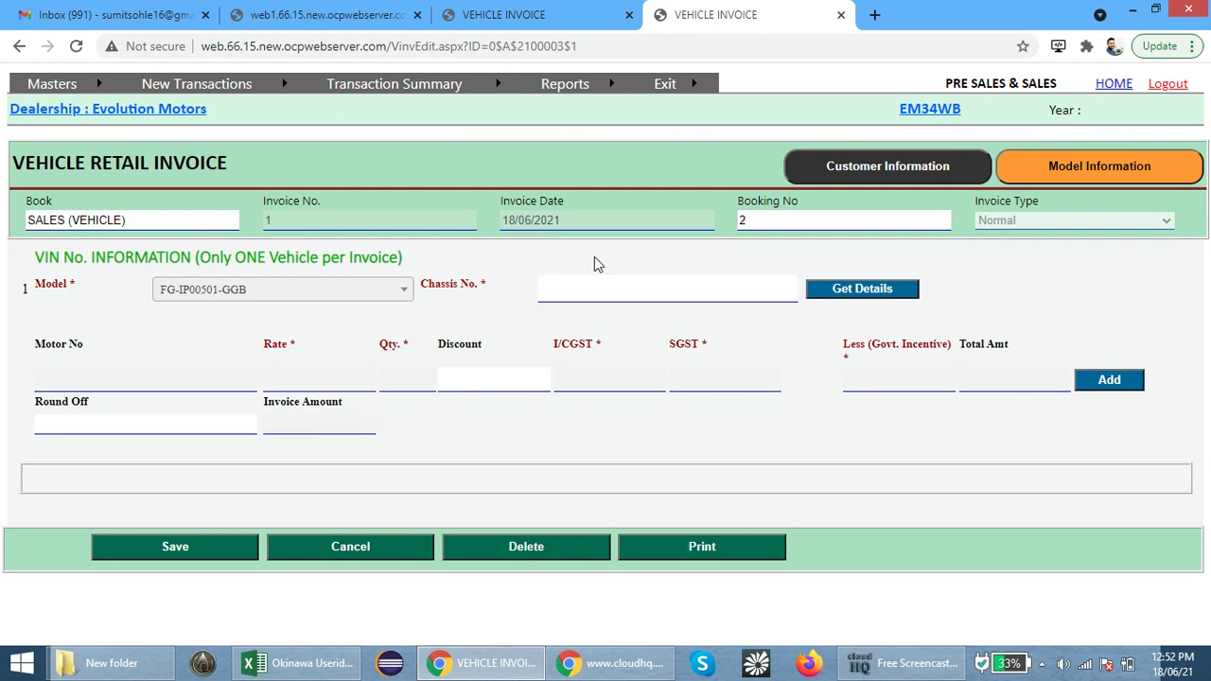
{"action": "mouse_move", "coordinate": [579, 84]}
{"action": "left_click", "coordinate": [604, 45]}
{"action": "key", "text": "ctrl+c"}
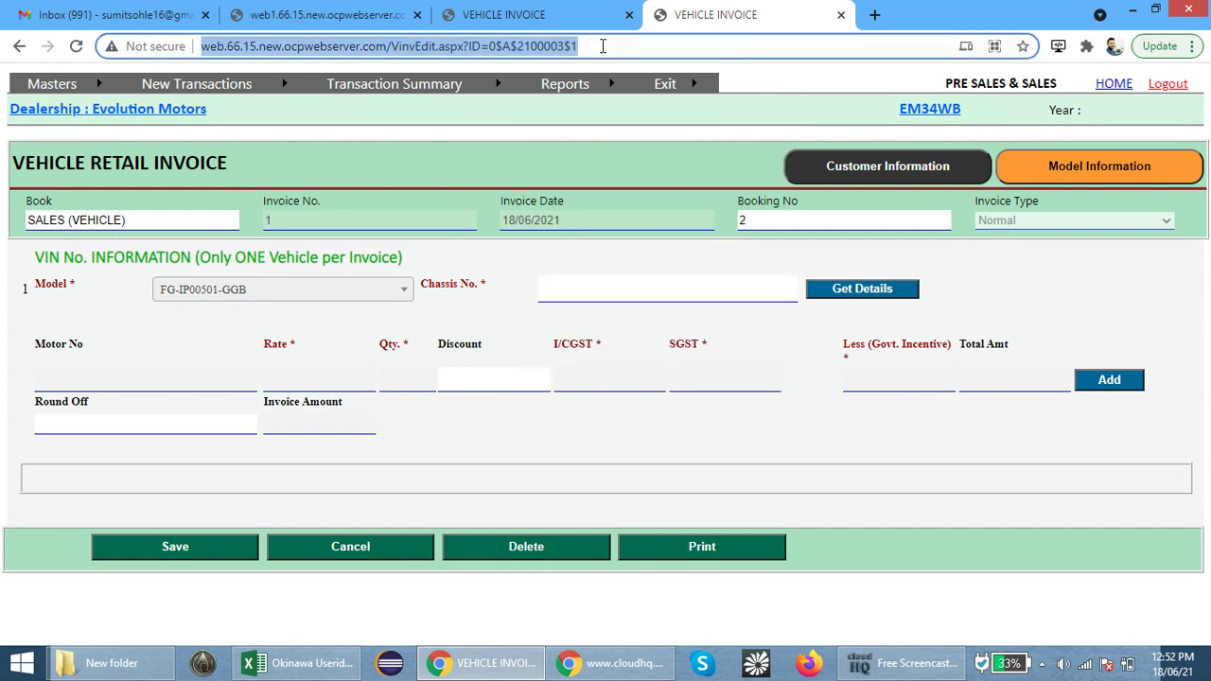
{"action": "left_click", "coordinate": [593, 18]}
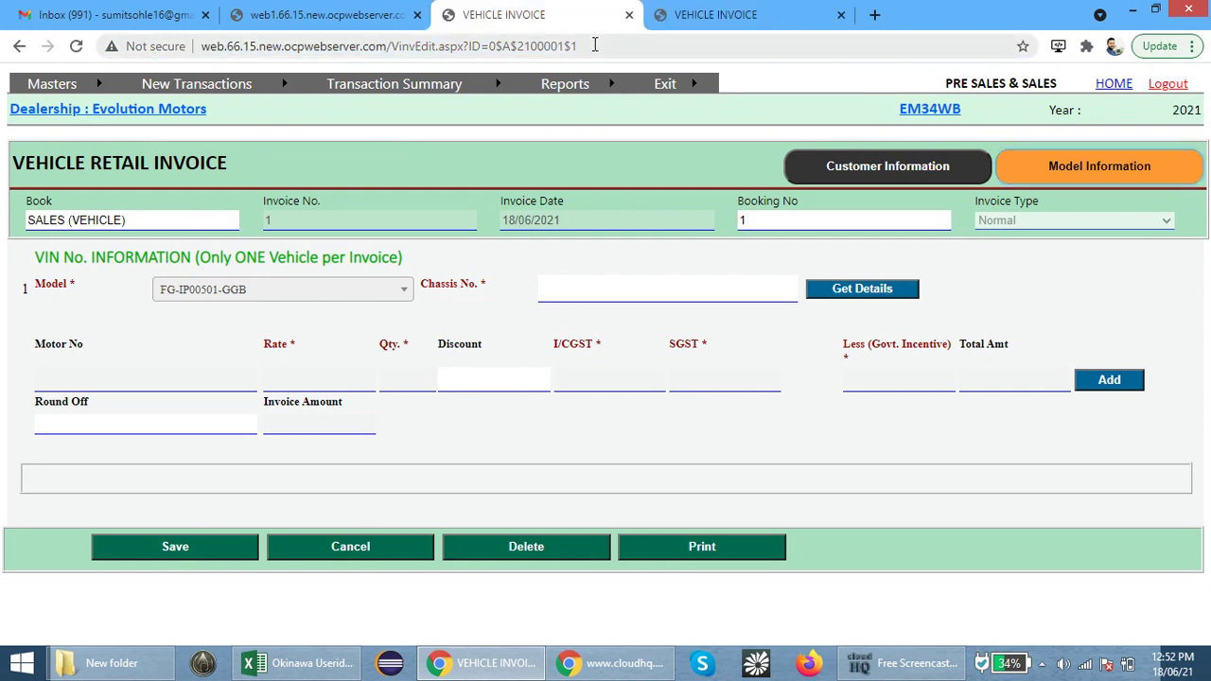
{"action": "left_click", "coordinate": [595, 46]}
{"action": "key", "text": "ctrl+v"}
{"action": "key", "text": "Return"}
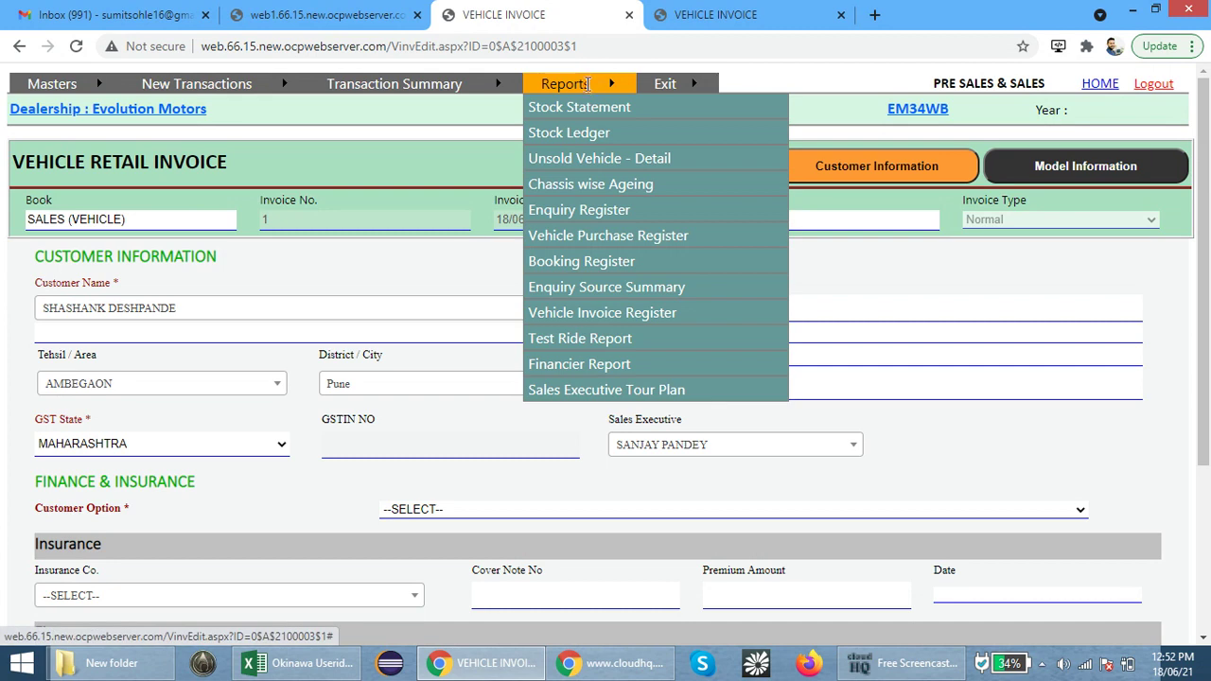
{"action": "left_click", "coordinate": [575, 170]}
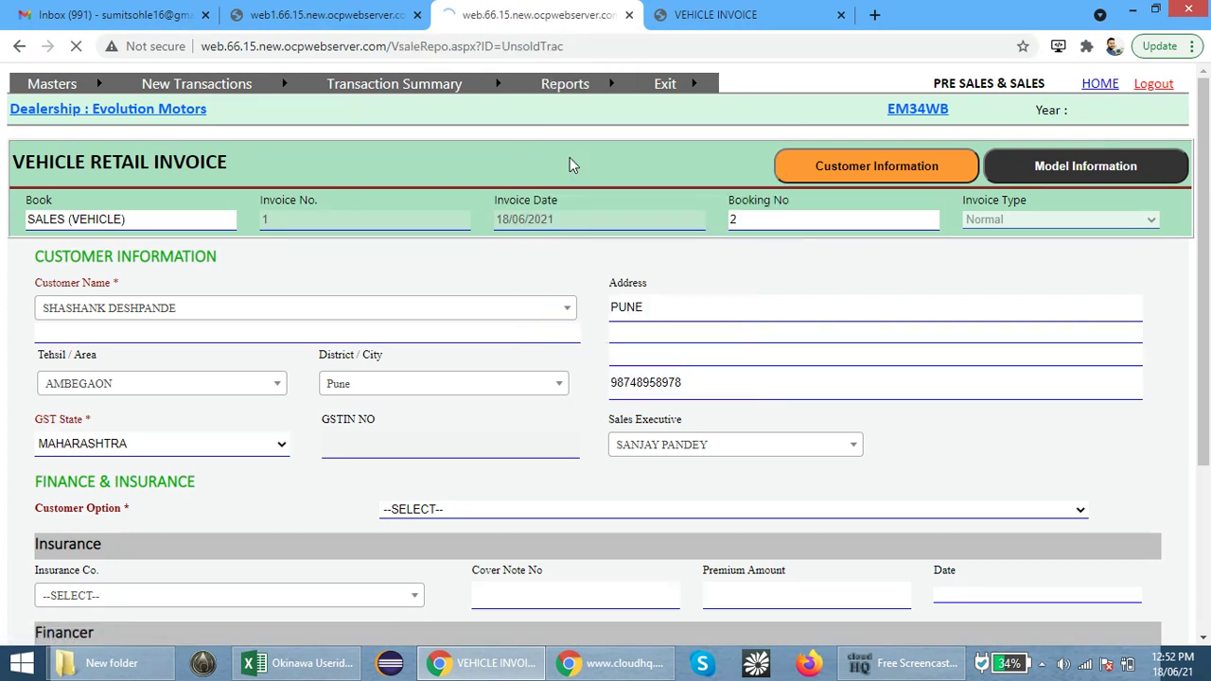
{"action": "left_click", "coordinate": [859, 244]}
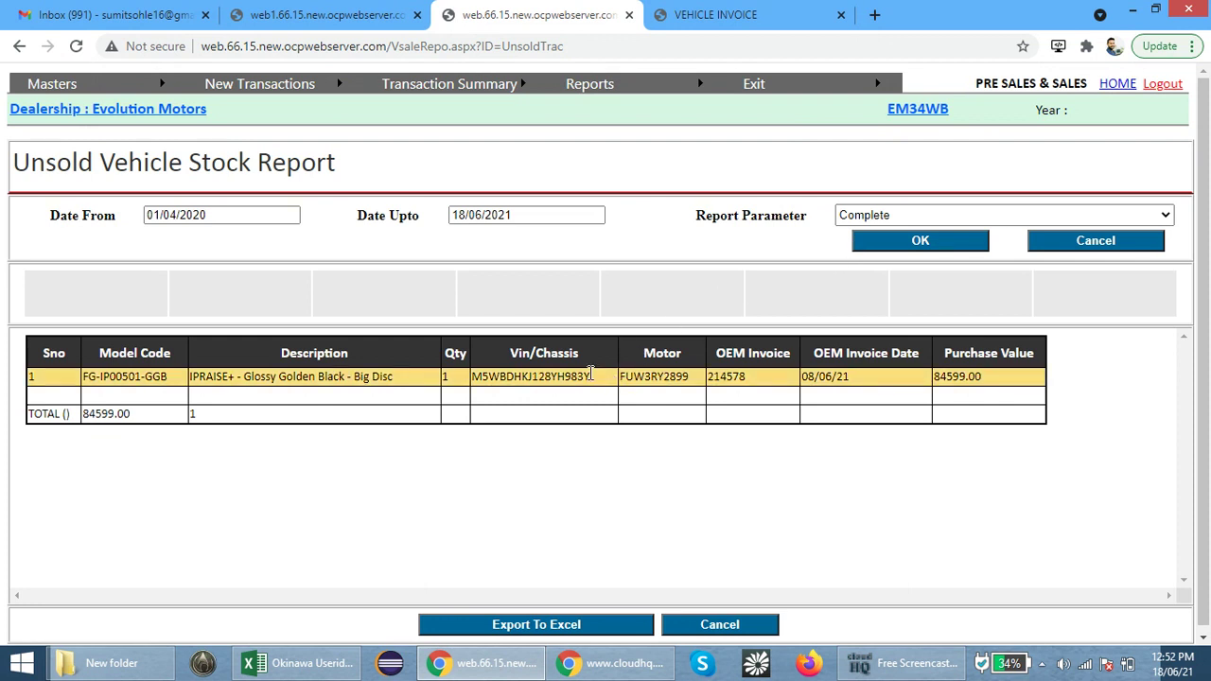
{"action": "left_click_drag", "start_coordinate": [591, 375], "coordinate": [458, 386]}
{"action": "key", "text": "ctrl+c"}
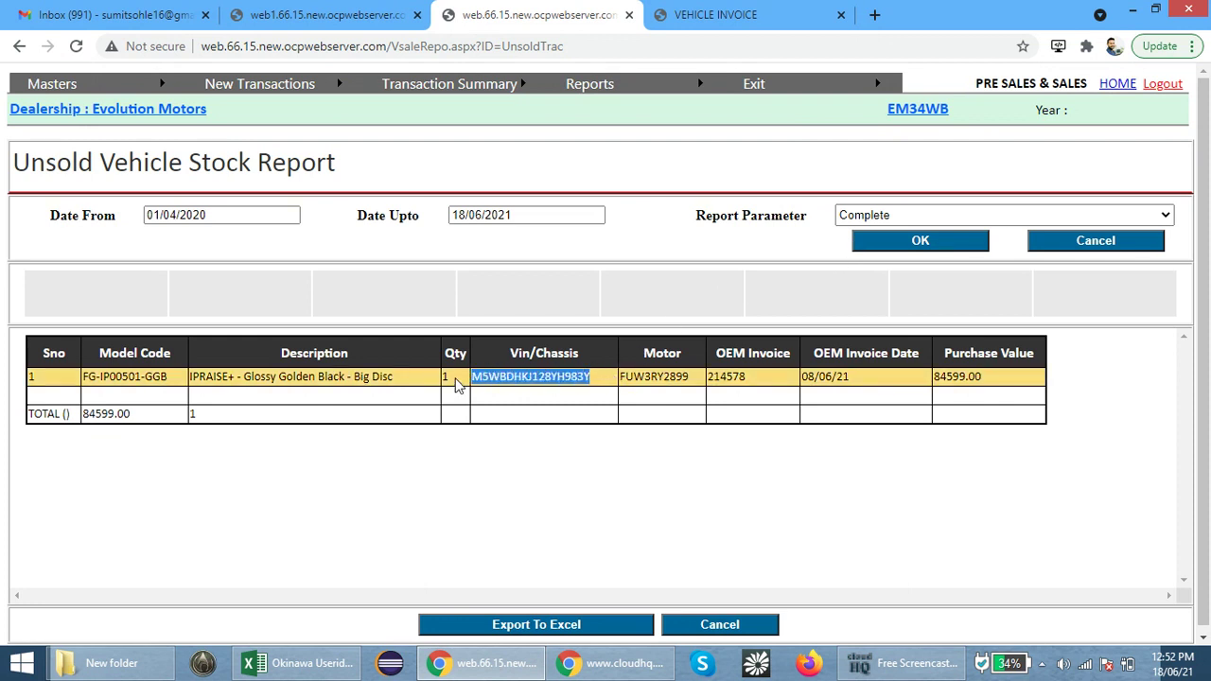
{"action": "left_click", "coordinate": [716, 13]}
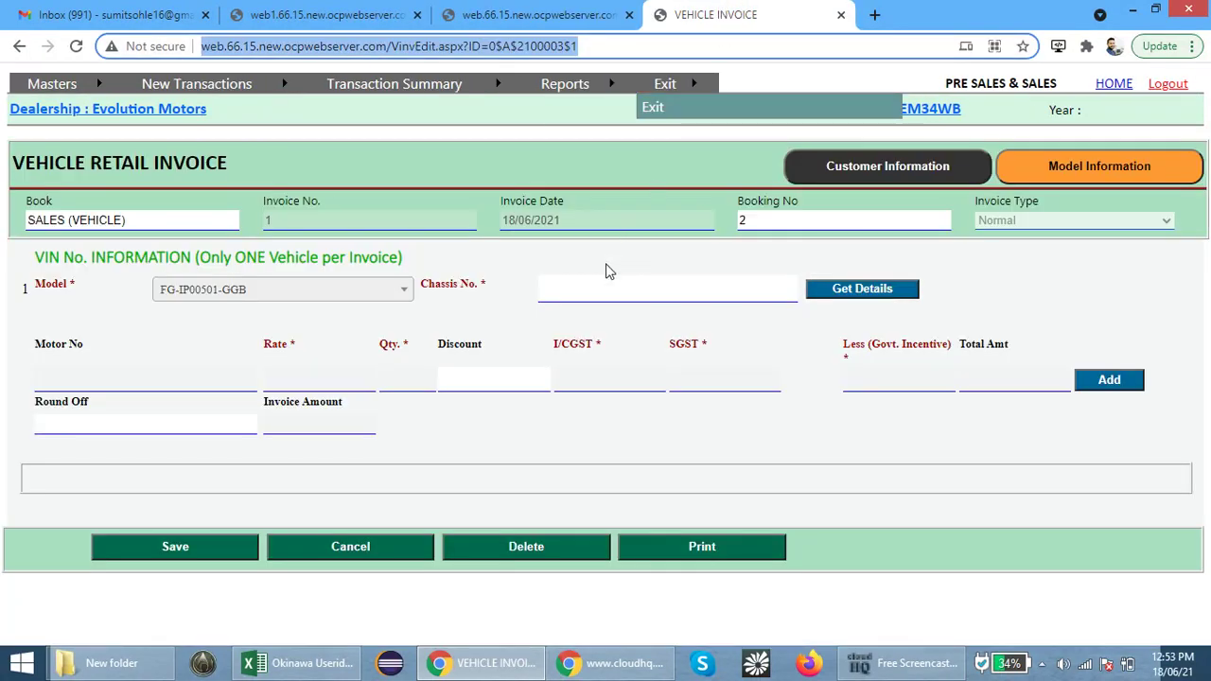
{"action": "left_click", "coordinate": [590, 288]}
{"action": "key", "text": "ctrl+v"}
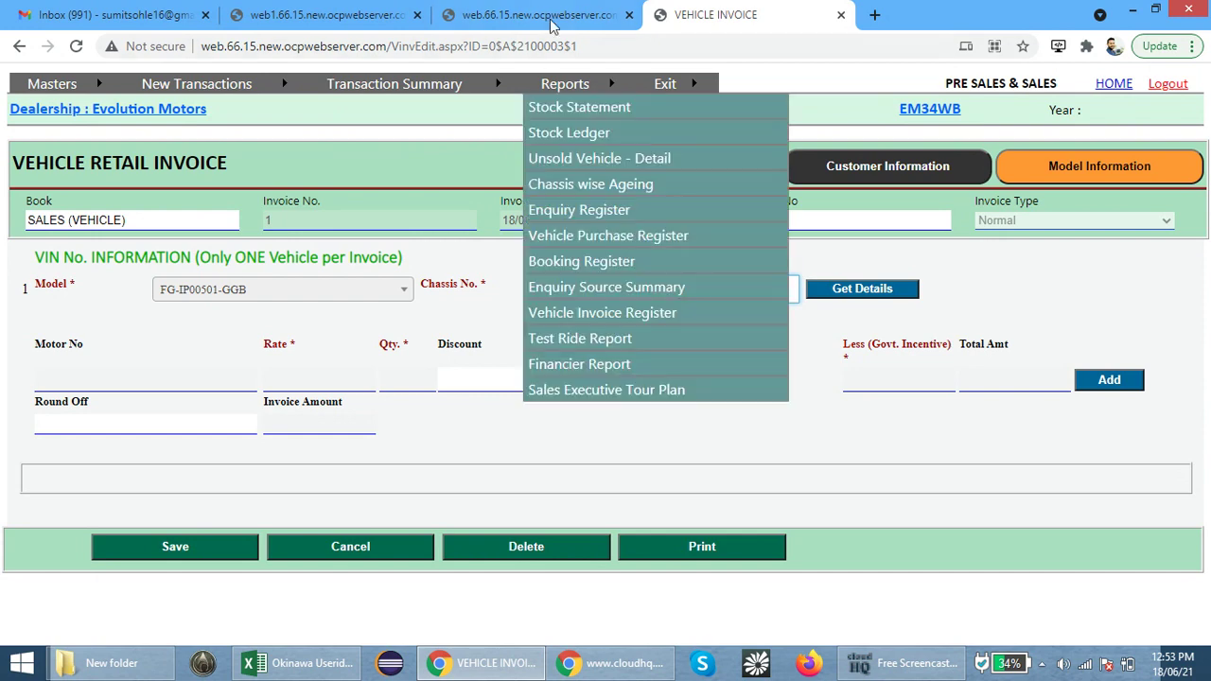
{"action": "left_click", "coordinate": [554, 16]}
{"action": "left_click", "coordinate": [683, 12]}
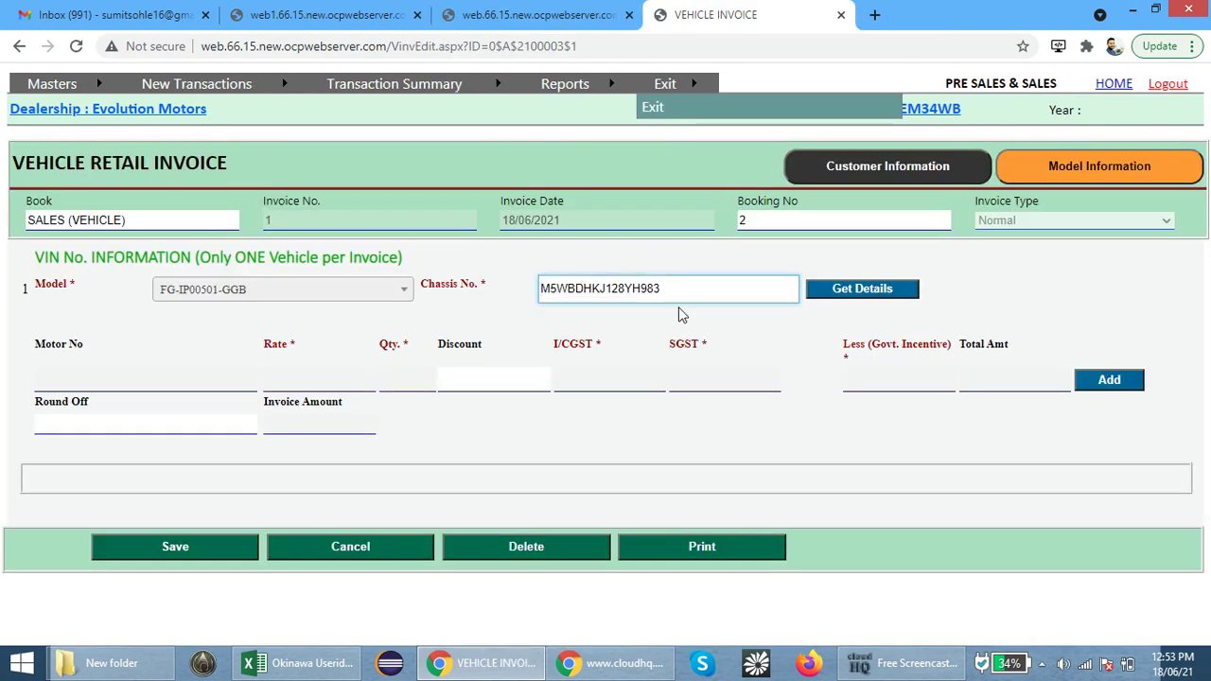
{"action": "type", "text": "Y"}
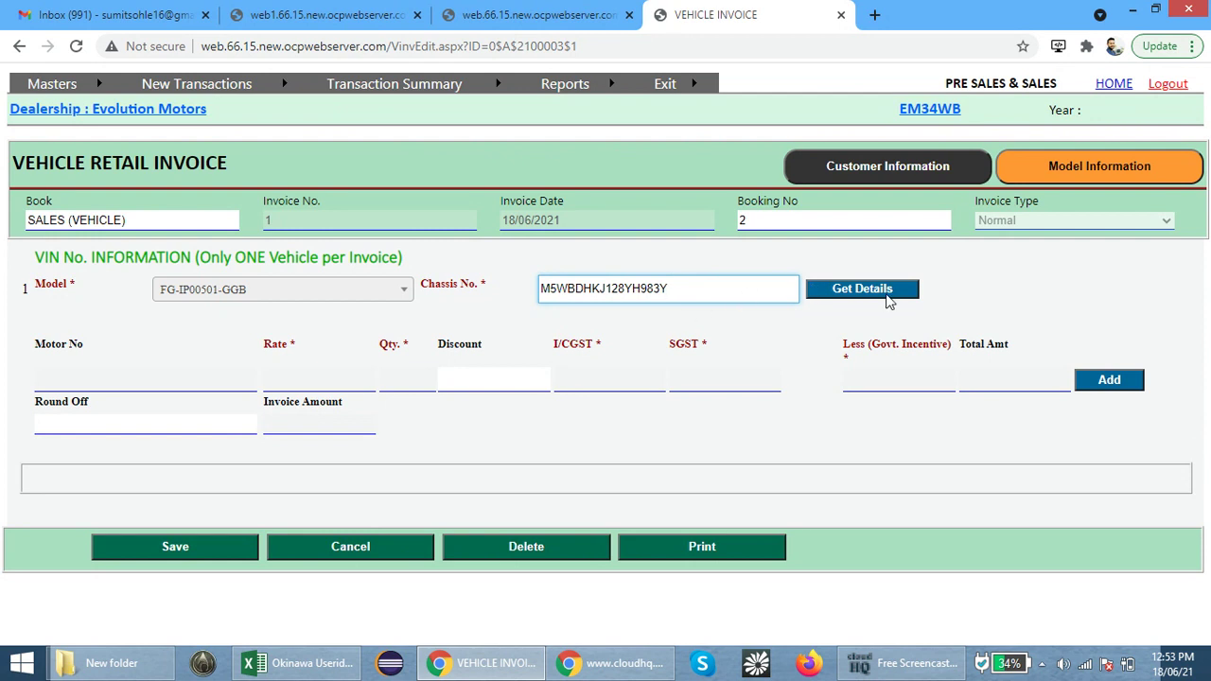
{"action": "left_click", "coordinate": [887, 293]}
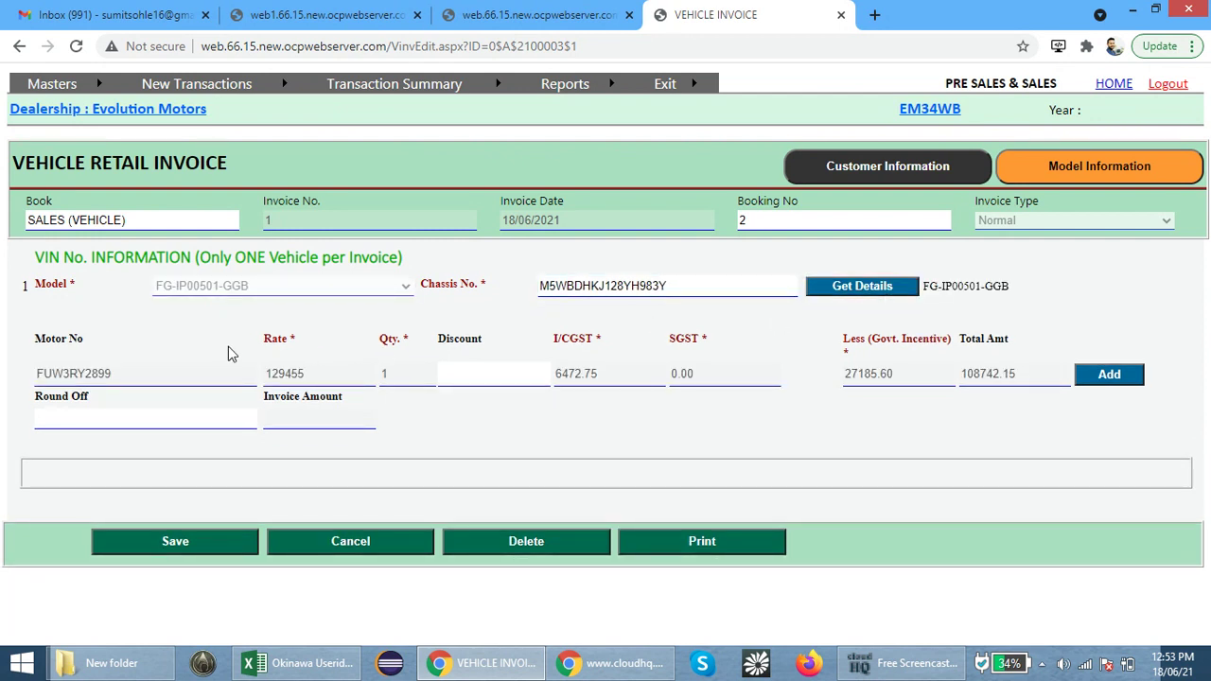
Review the fetched motor number, GST/SGST, incentive and total amount 108742.15
{"action": "left_click_drag", "start_coordinate": [49, 351], "coordinate": [76, 351]}
{"action": "left_click_drag", "start_coordinate": [263, 340], "coordinate": [313, 343]}
{"action": "left_click_drag", "start_coordinate": [570, 340], "coordinate": [705, 341]}
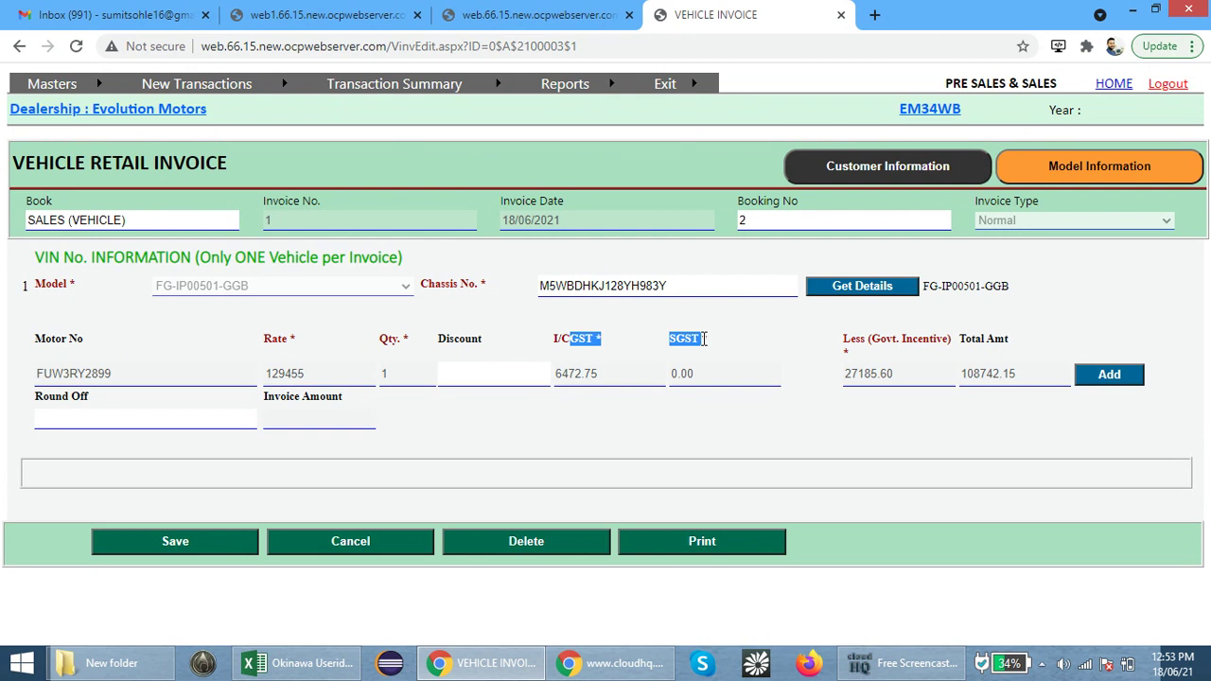
{"action": "left_click_drag", "start_coordinate": [843, 343], "coordinate": [1018, 342]}
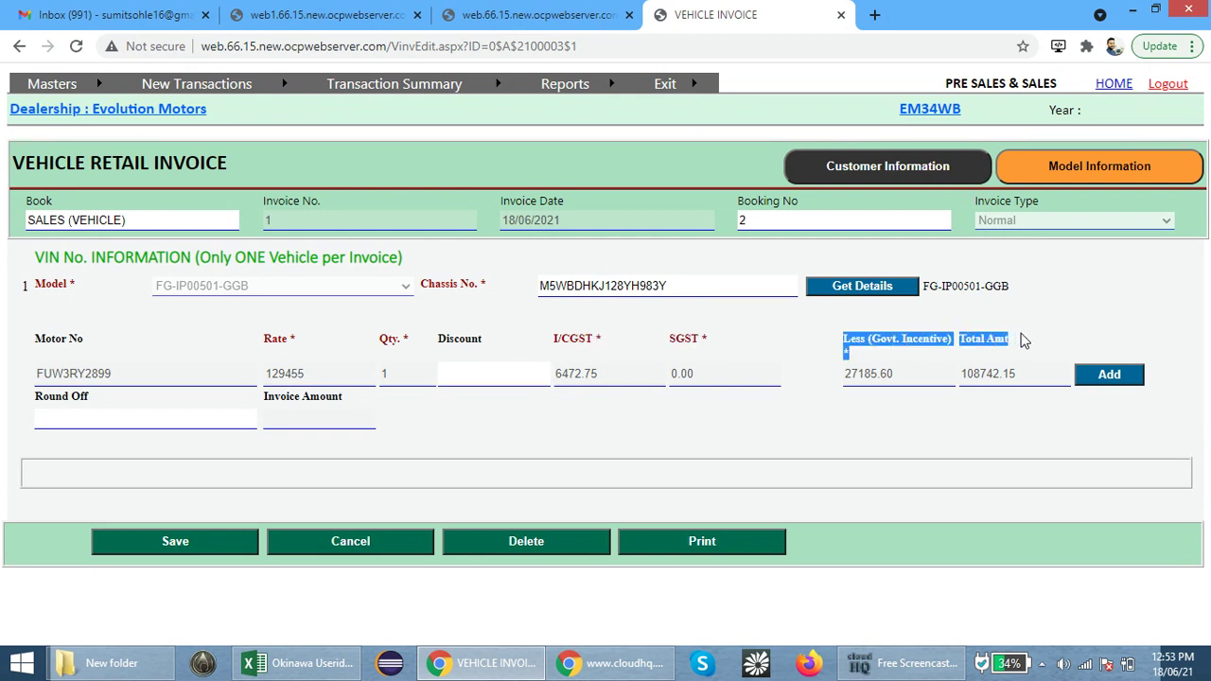
{"action": "left_click", "coordinate": [1026, 340]}
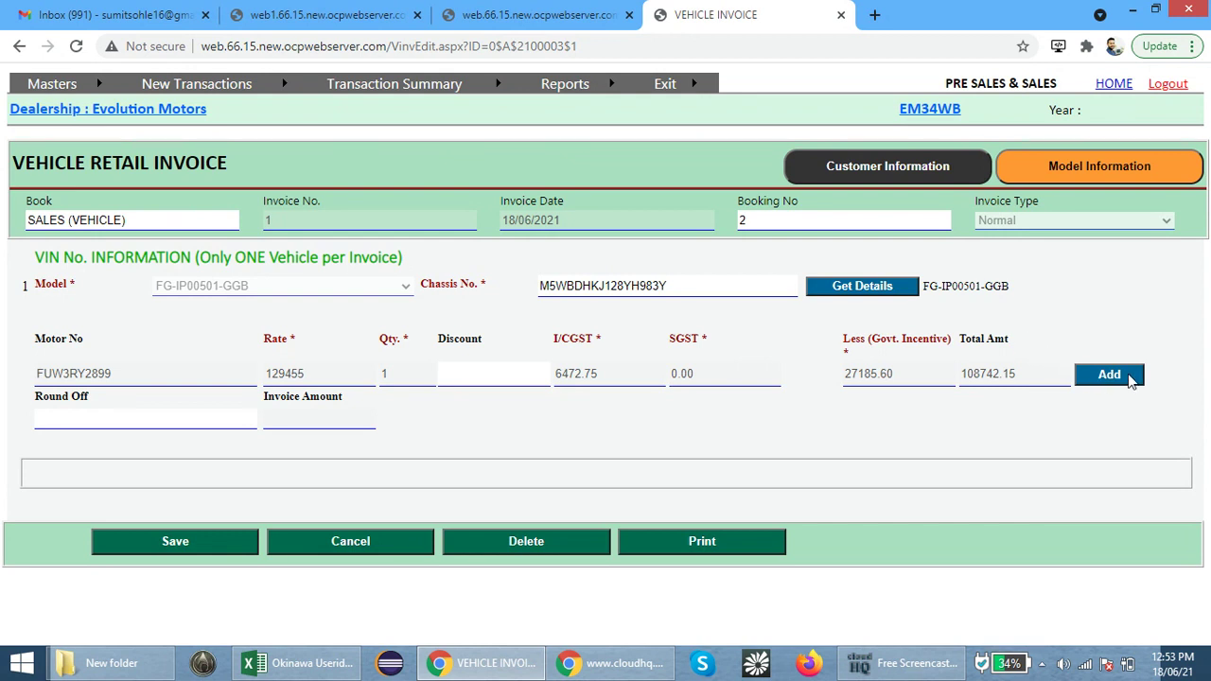
Add the IPRAISE+ vehicle line totalling 108742.15 and save the invoice
{"action": "left_click", "coordinate": [1133, 380]}
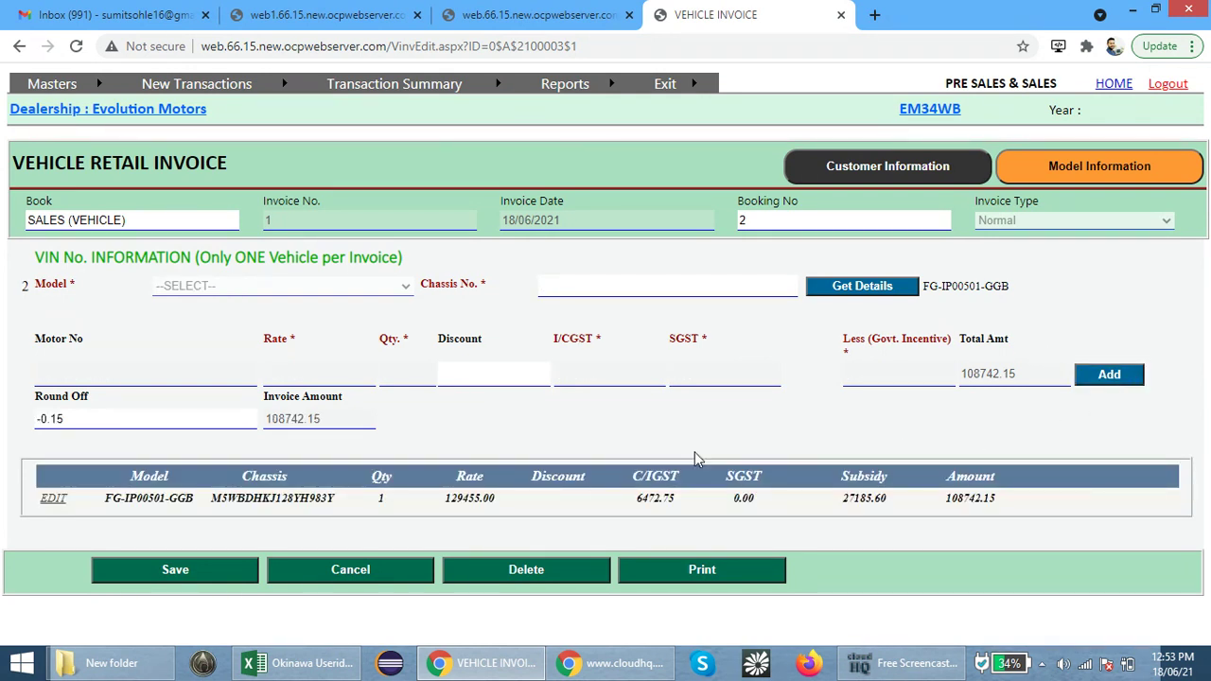
{"action": "left_click", "coordinate": [205, 573]}
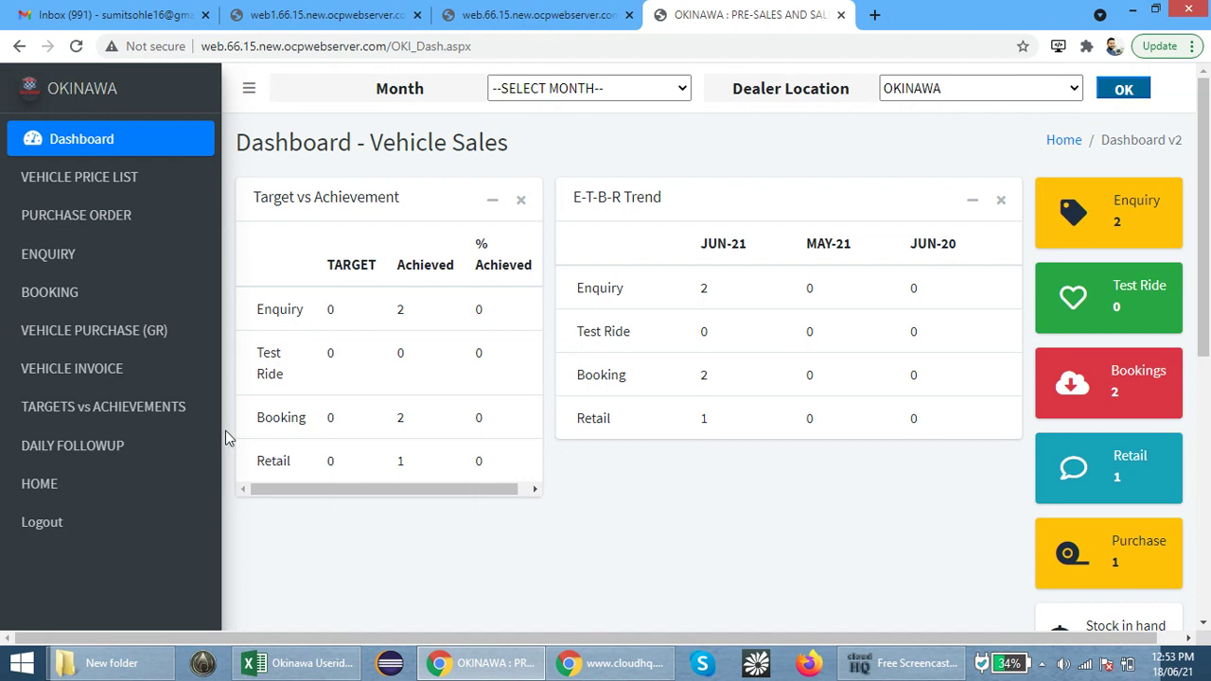
Open the vehicle price list showing IPRAISE+ at 129455.00 with subsidy 27185.60
{"action": "left_click", "coordinate": [143, 195]}
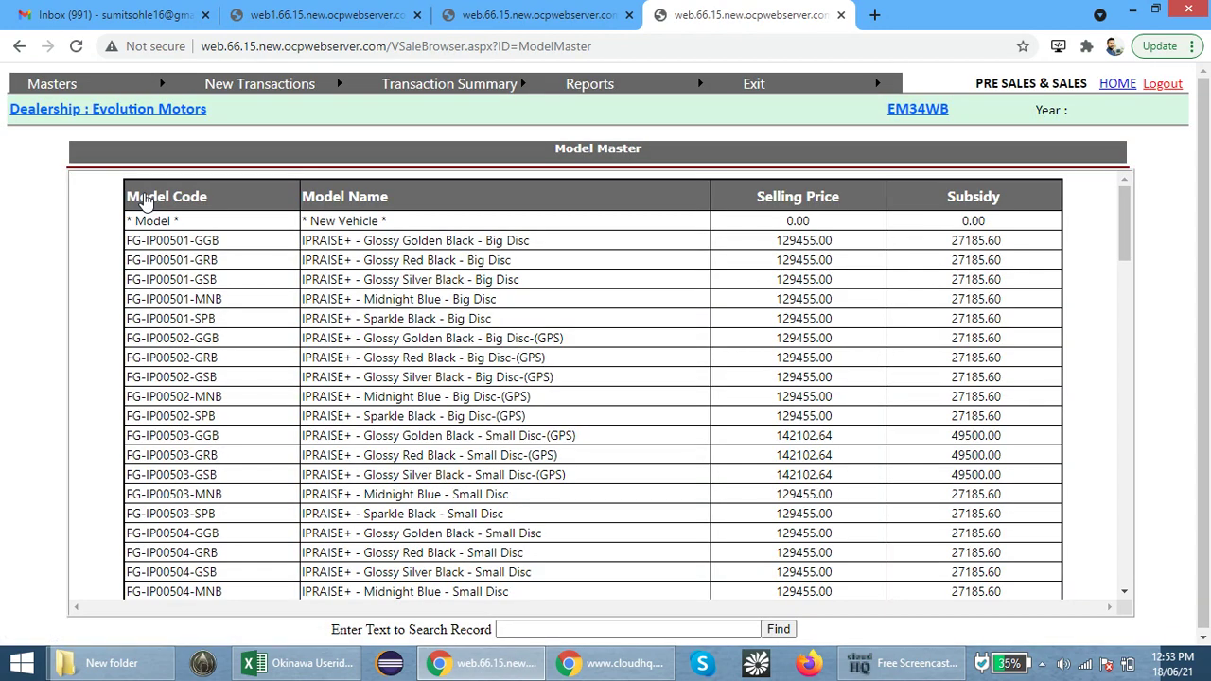
{"action": "mouse_move", "coordinate": [473, 83]}
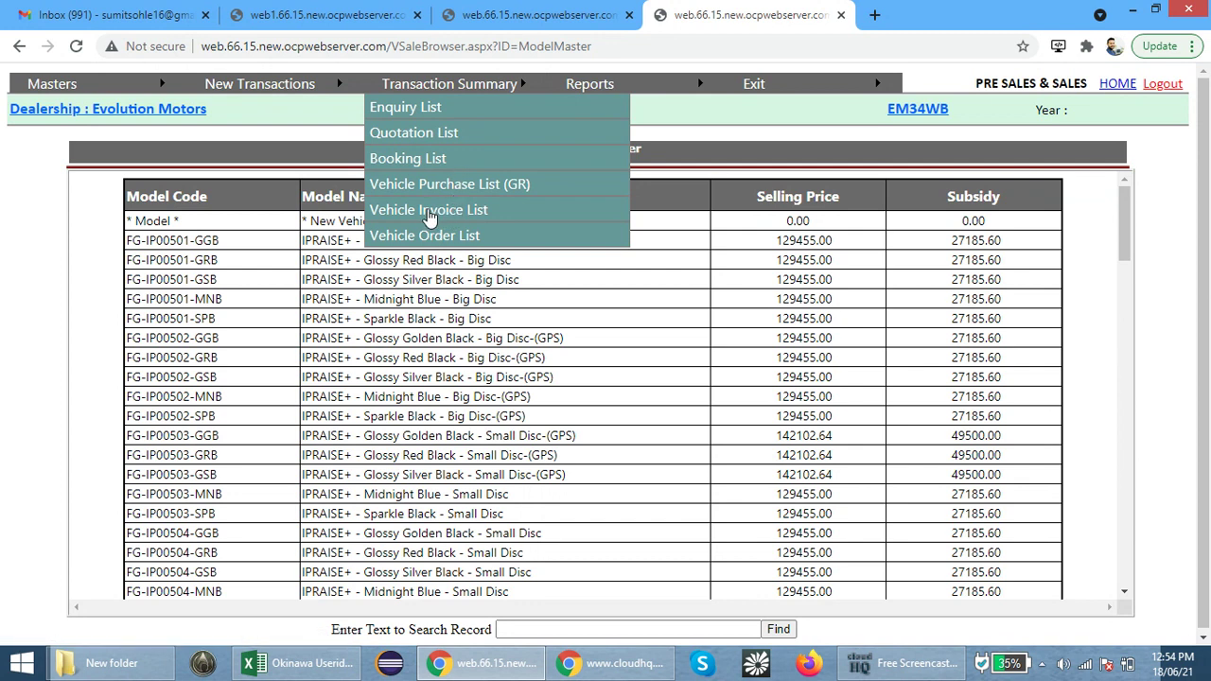
Open invoice 1 from the Vehicle Invoice List and print its tax invoice
{"action": "left_click", "coordinate": [450, 218]}
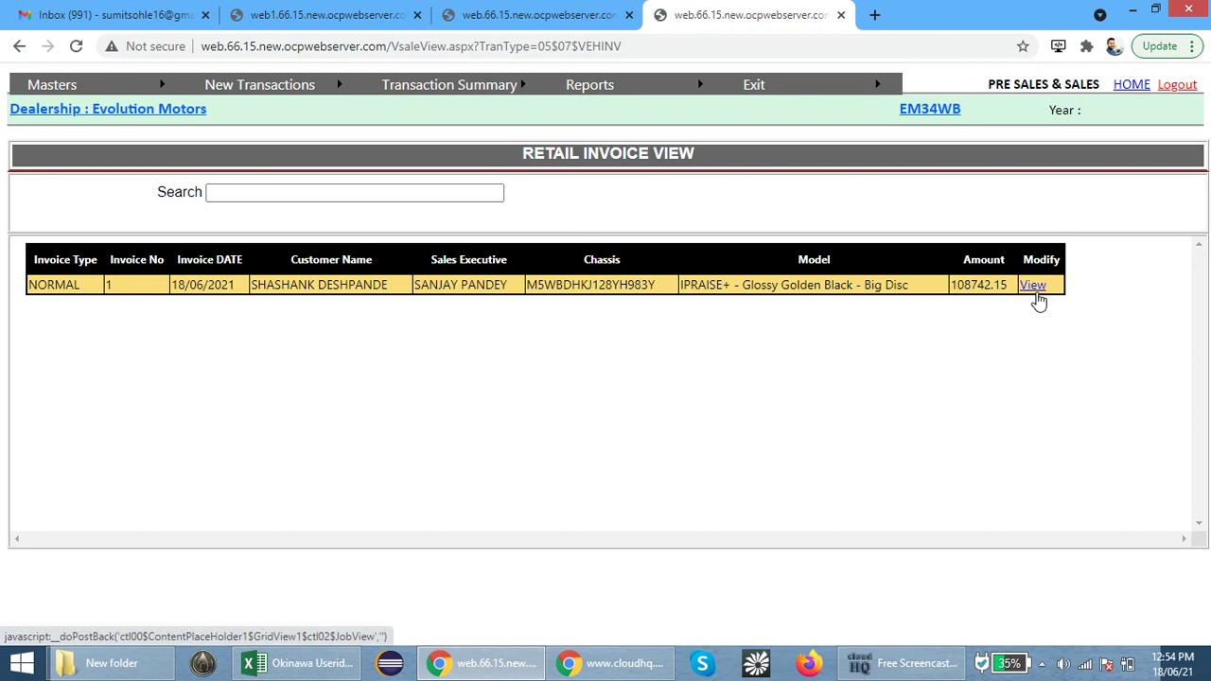
{"action": "left_click", "coordinate": [1032, 285]}
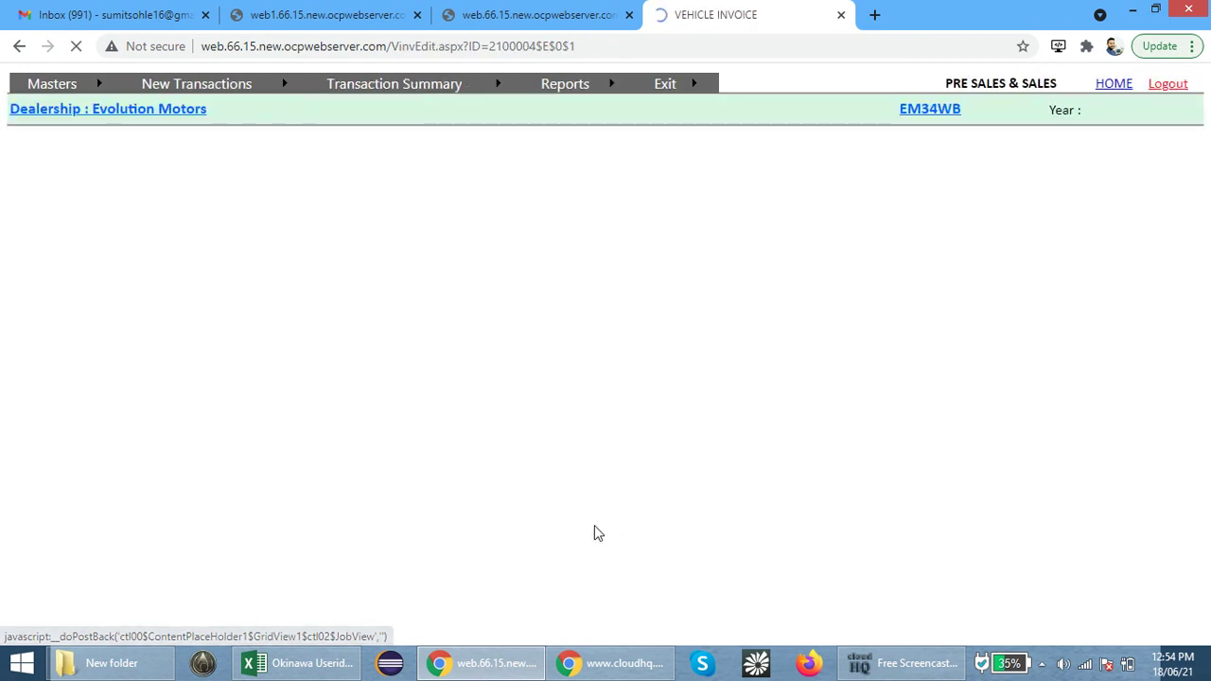
{"action": "scroll", "coordinate": [594, 525], "scroll_direction": "down", "scroll_amount": 3}
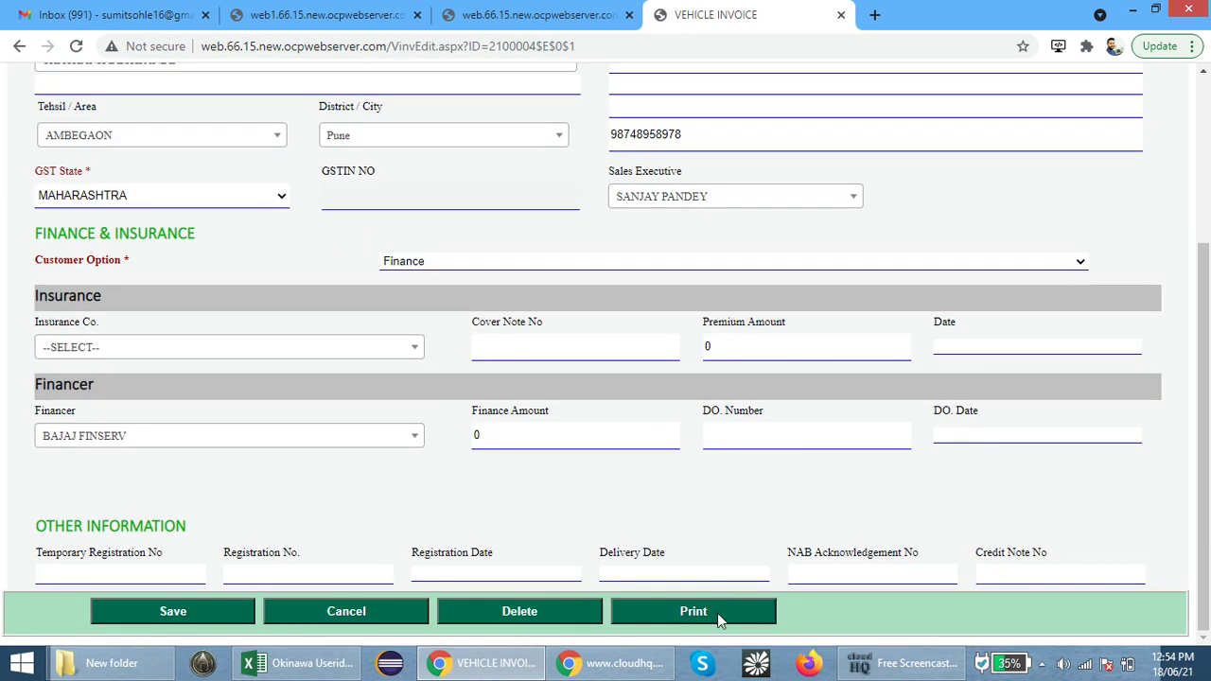
{"action": "left_click", "coordinate": [717, 614]}
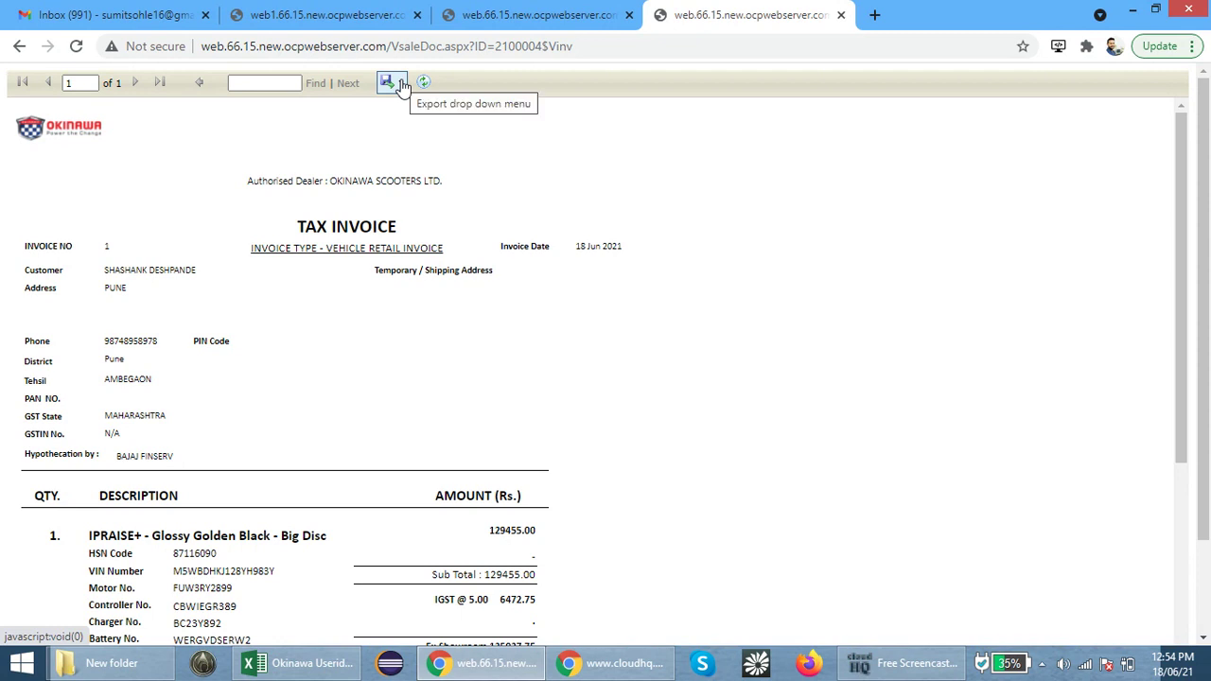
Export the tax invoice to PDF and open it to review the ₹108742.00 net payable
{"action": "left_click", "coordinate": [402, 84]}
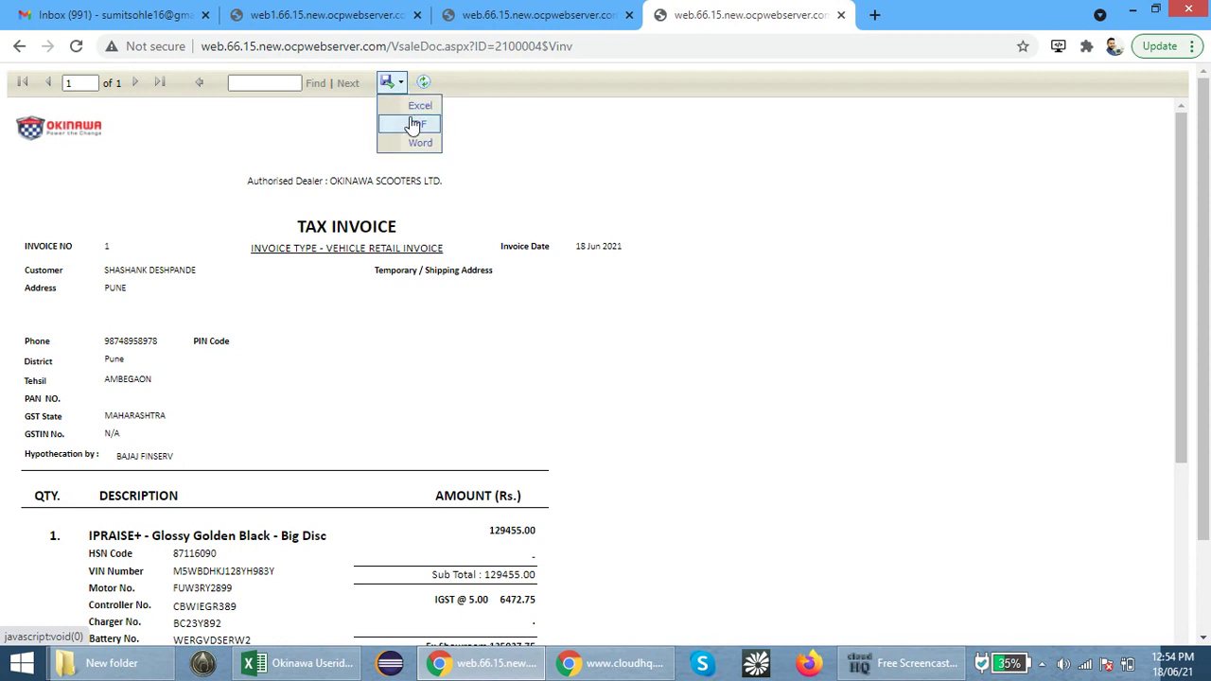
{"action": "left_click", "coordinate": [409, 122]}
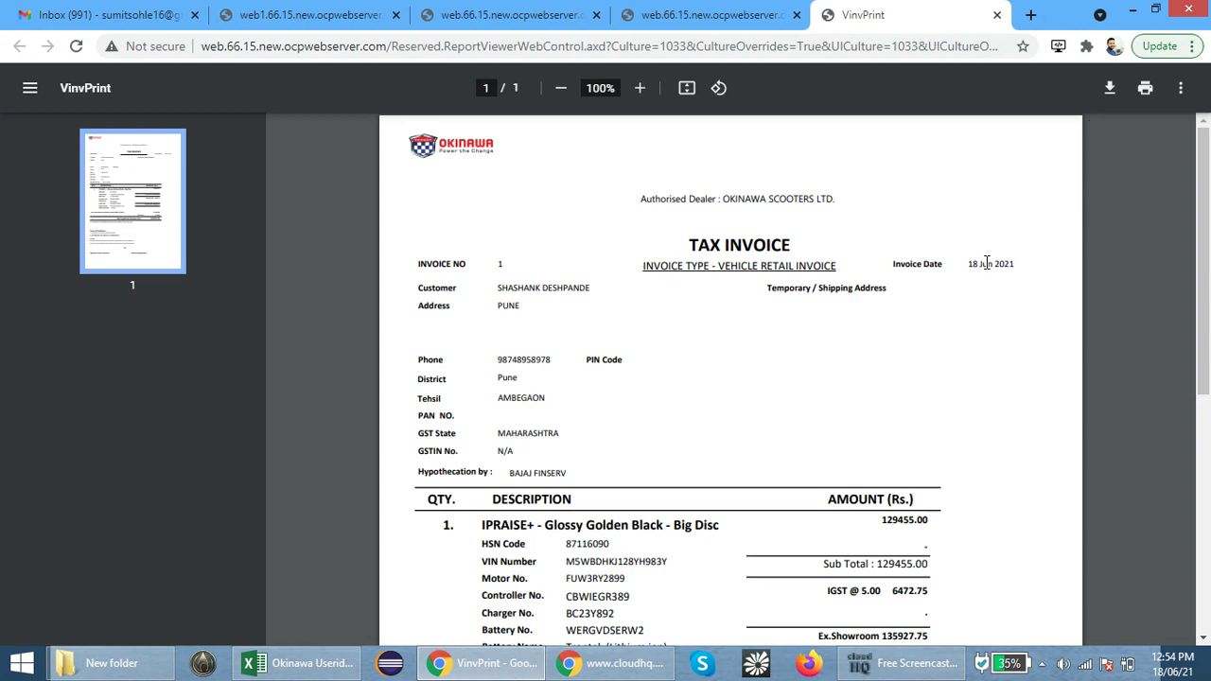
{"action": "scroll", "coordinate": [991, 275], "scroll_direction": "down", "scroll_amount": 4}
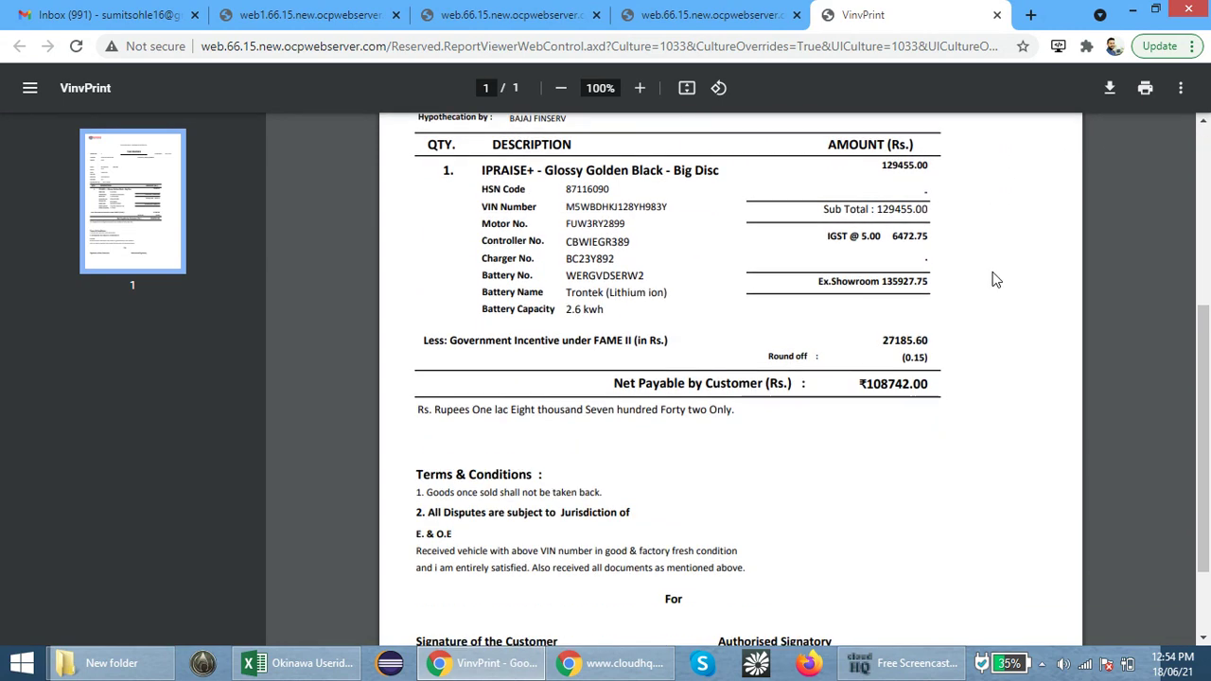
{"action": "left_click", "coordinate": [916, 663]}
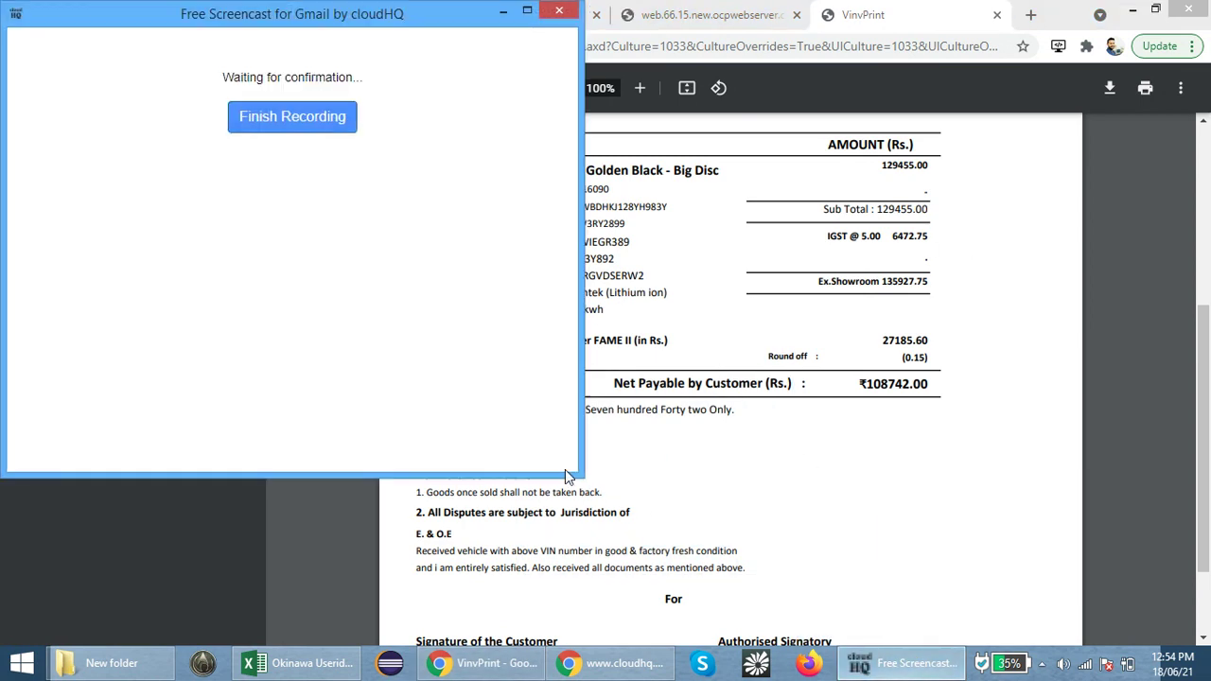